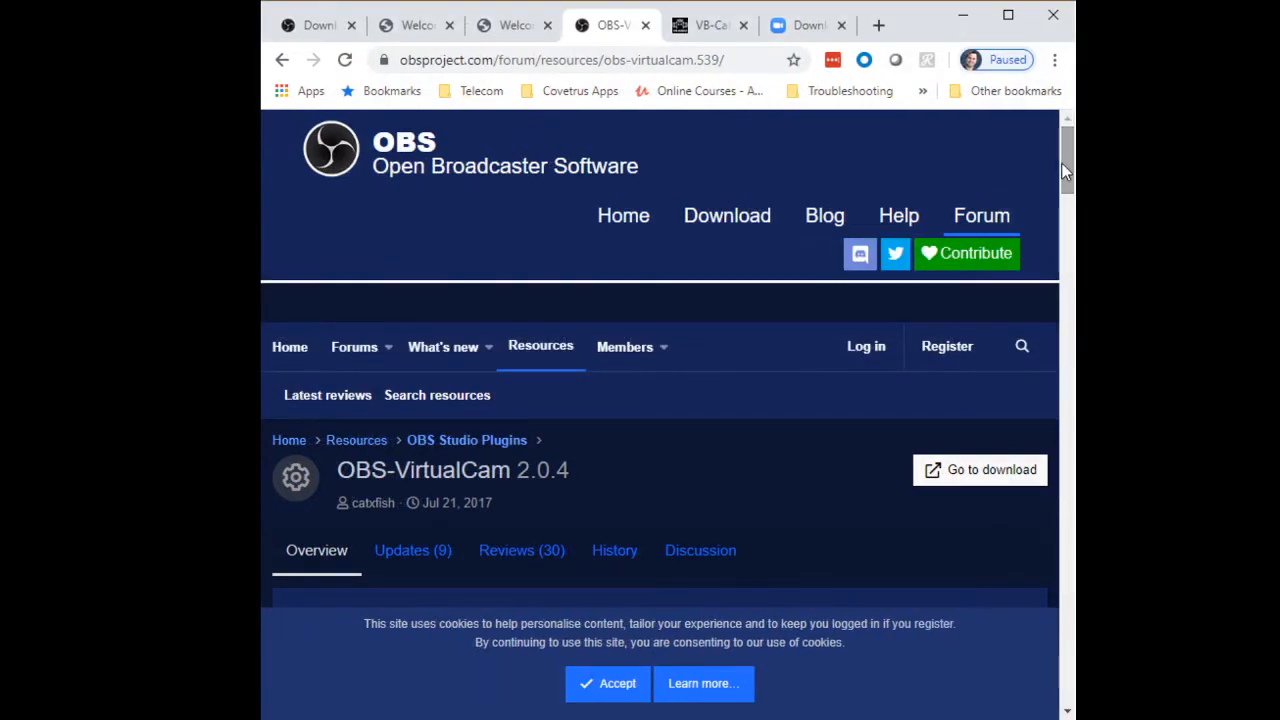
- Download the OBS-VirtualCam 2.0.4 installer from its resource page on the OBS forum
click(747, 66)
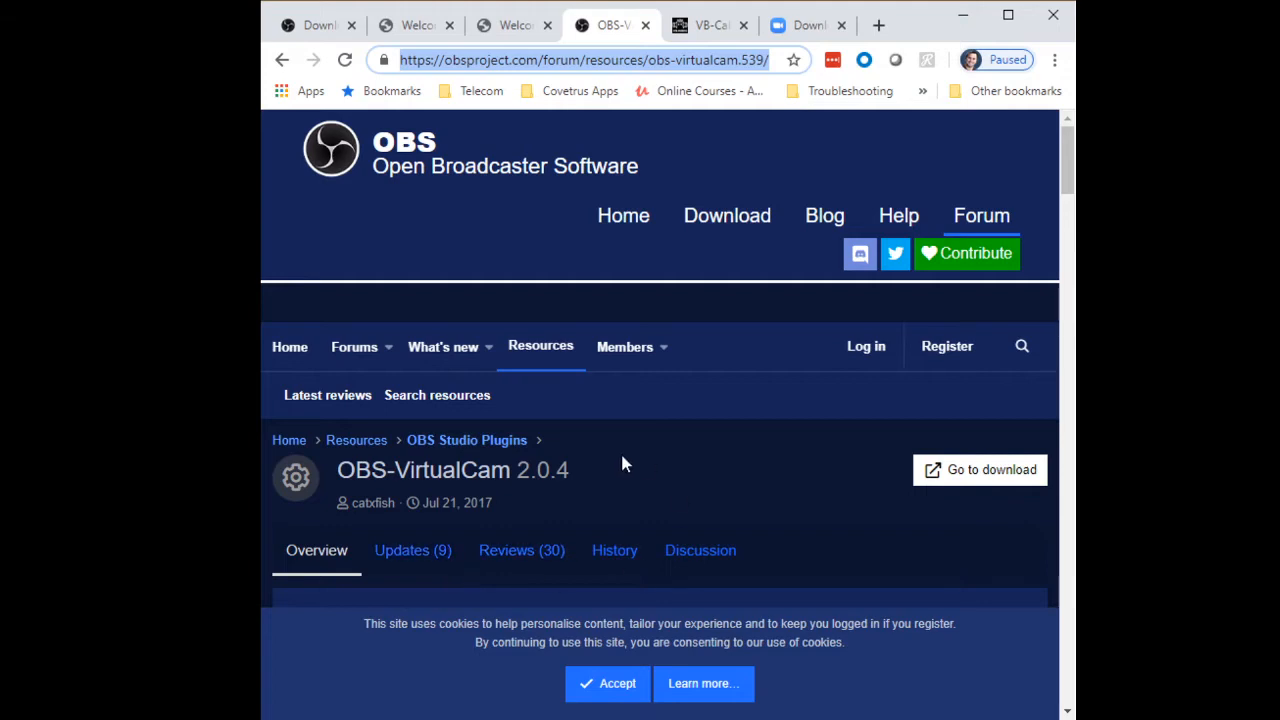
scroll(538, 460, down, 6)
scroll(538, 455, up, 6)
click(972, 472)
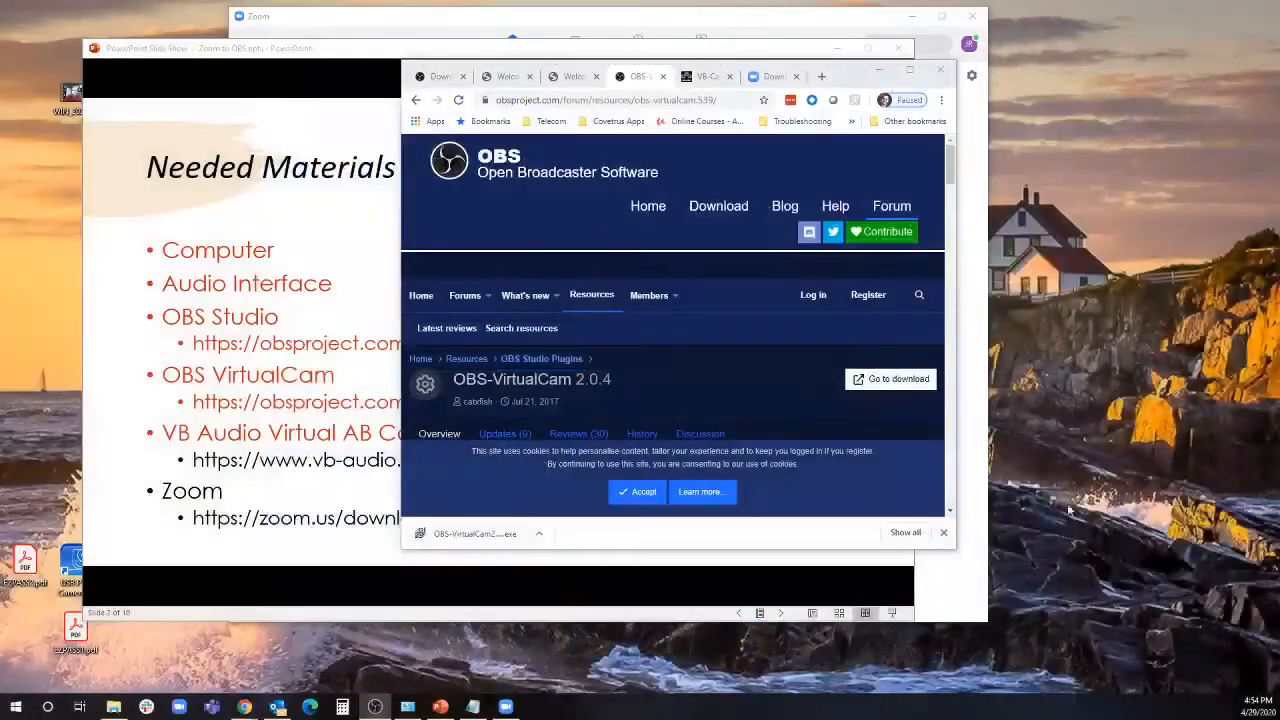
- Run the OBS-VirtualCam setup, accept the license agreement and install the plugin with 4 virtual cameras registered
click(909, 69)
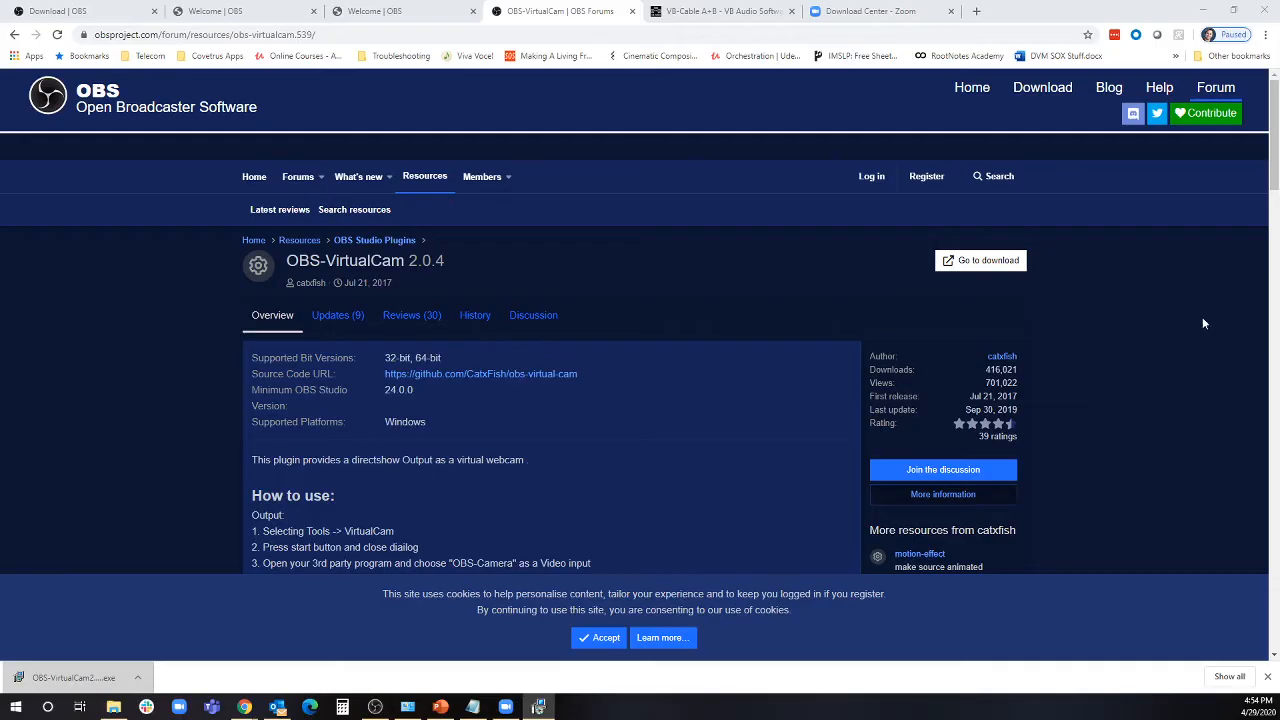
drag(608, 394, 533, 199)
click(393, 390)
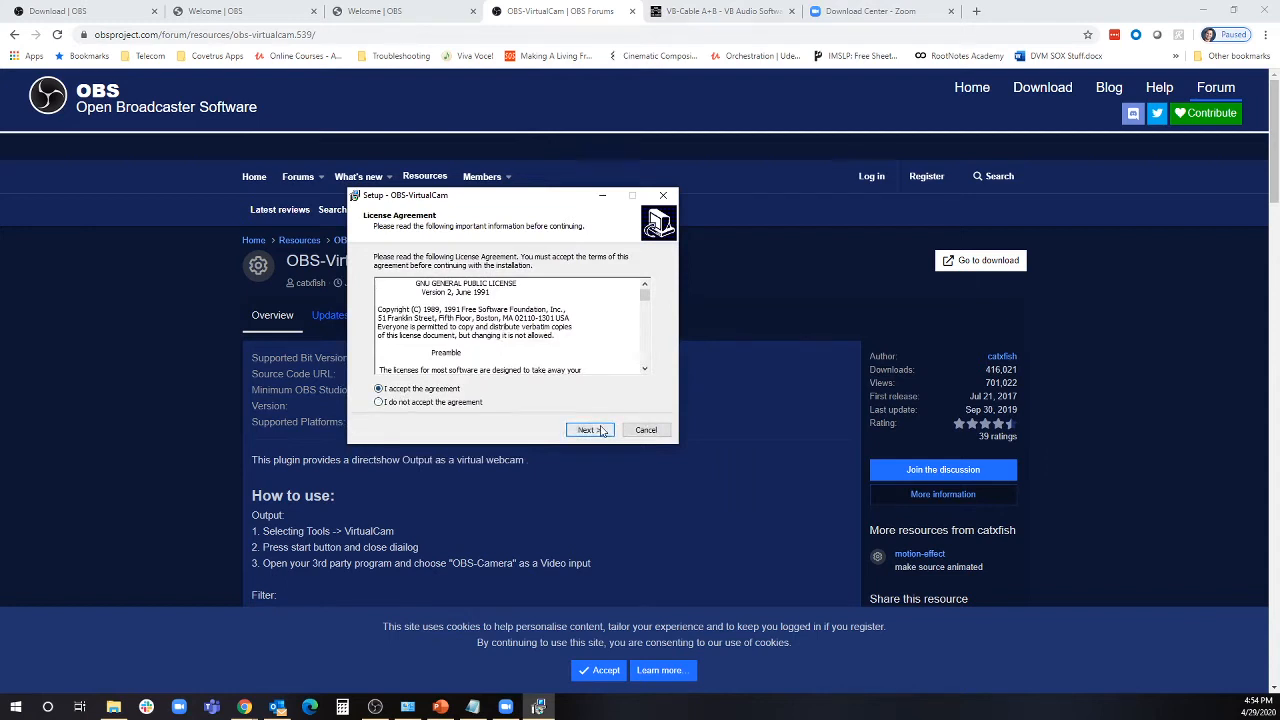
click(589, 429)
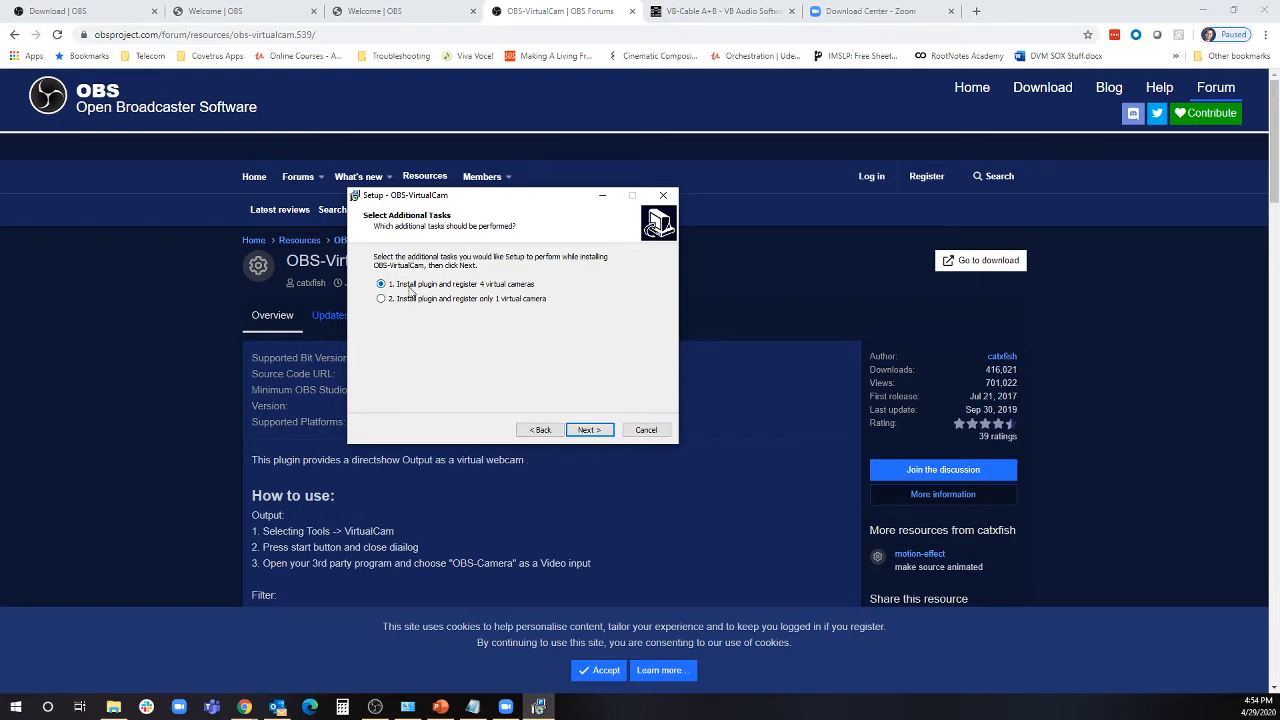
click(586, 433)
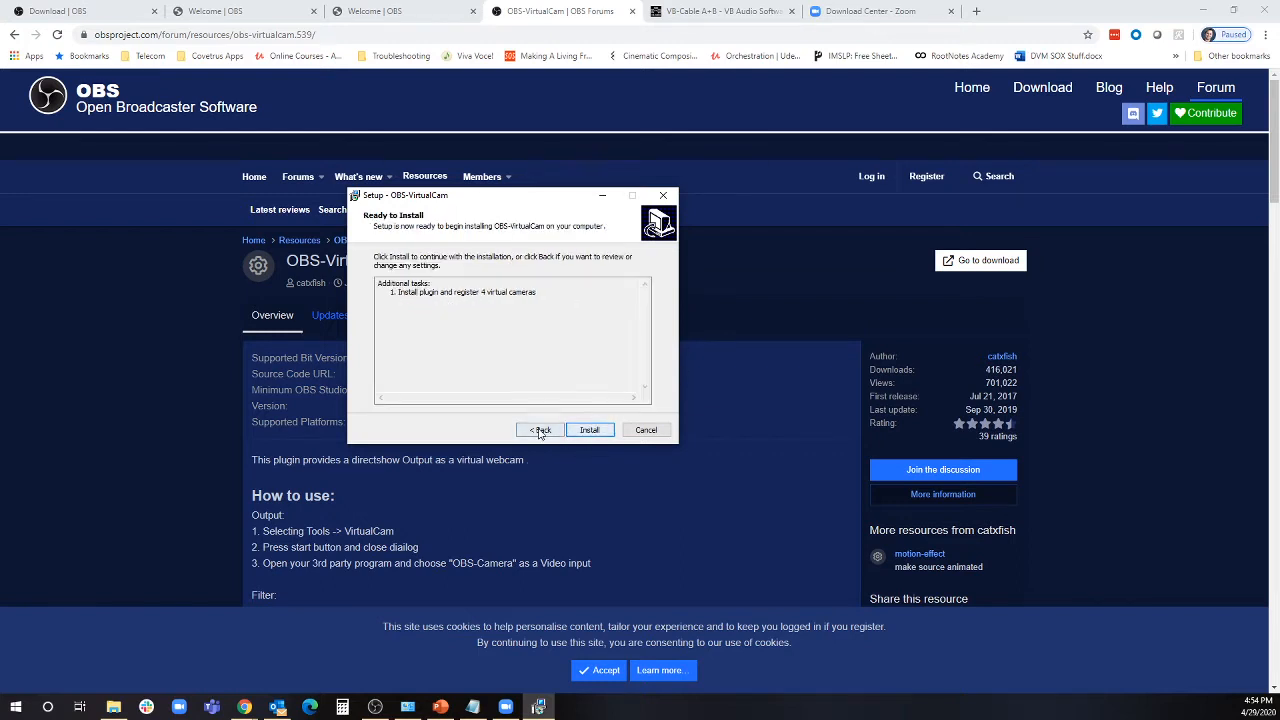
click(590, 433)
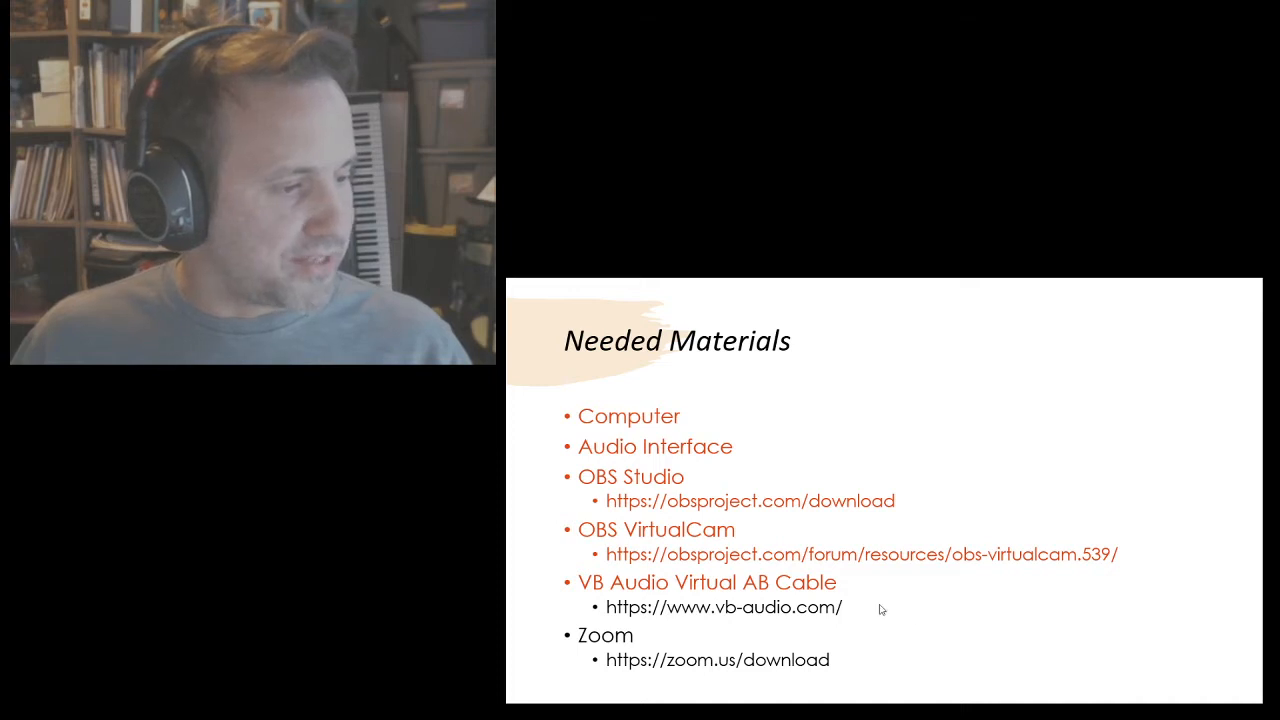
- Switch to the browser page for VB-Cable A+B and load the VB-Audio home page at vb-audio.com
click(849, 613)
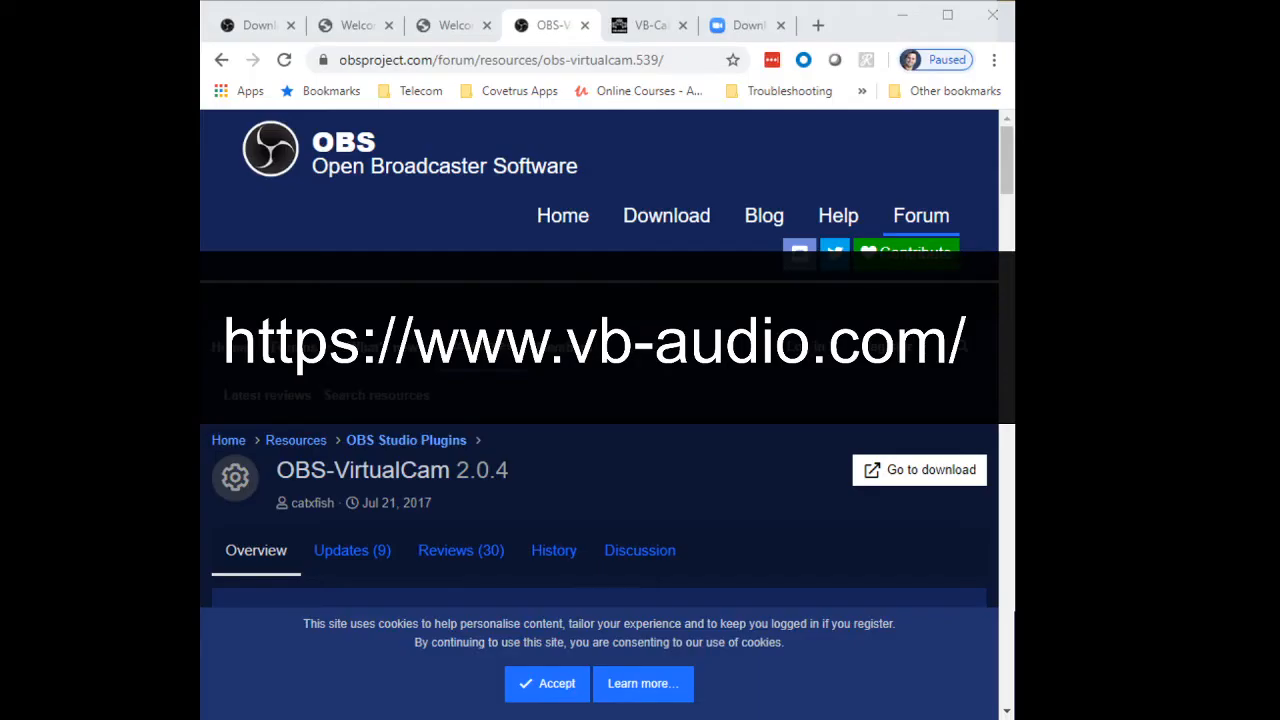
click(655, 33)
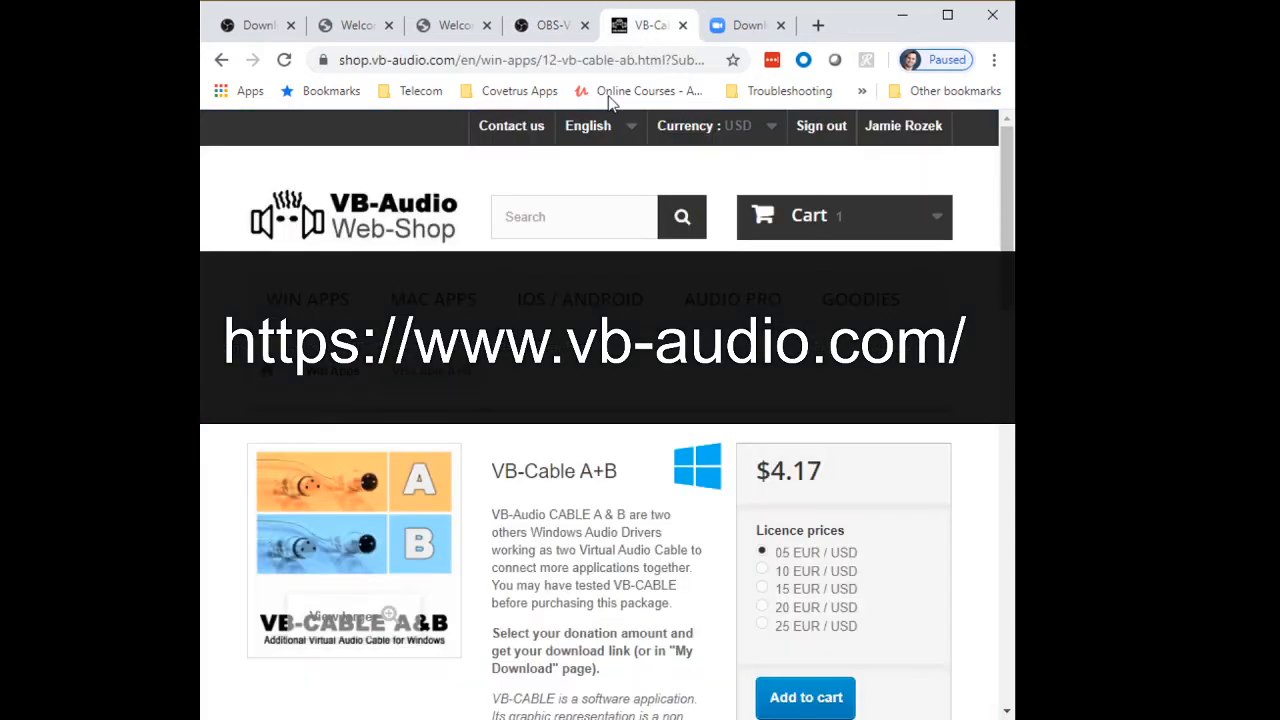
click(222, 61)
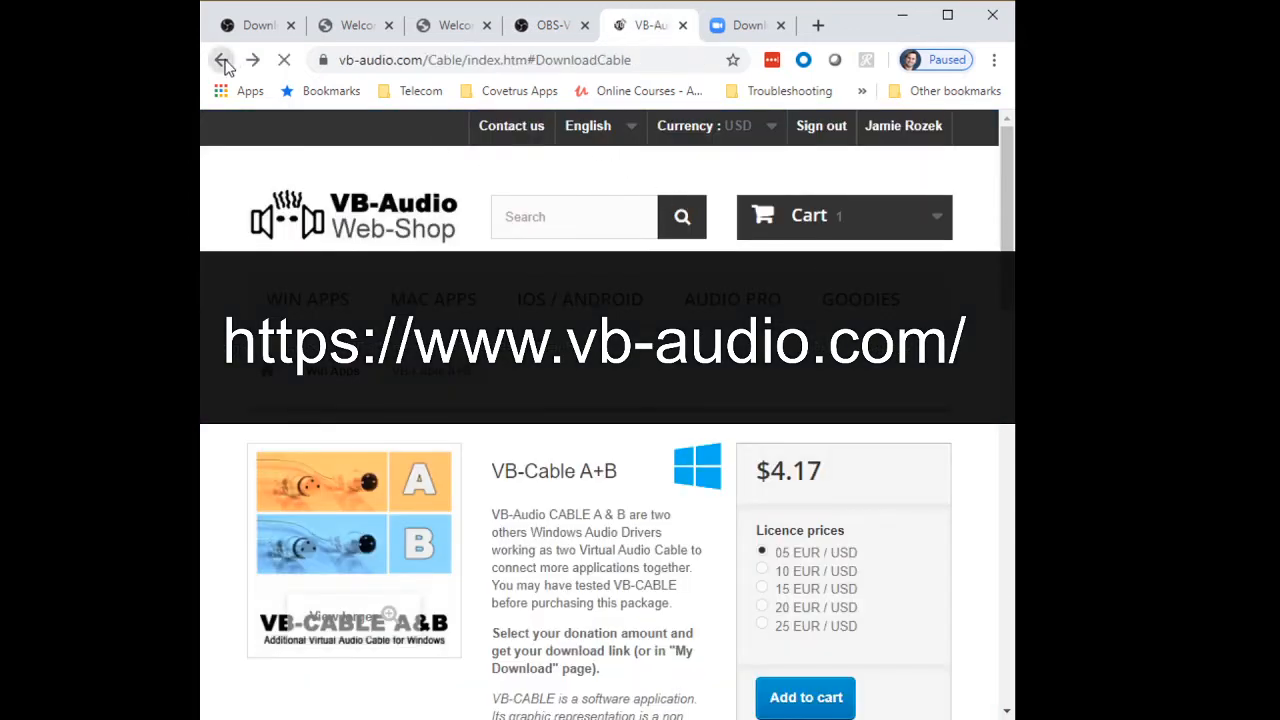
click(222, 60)
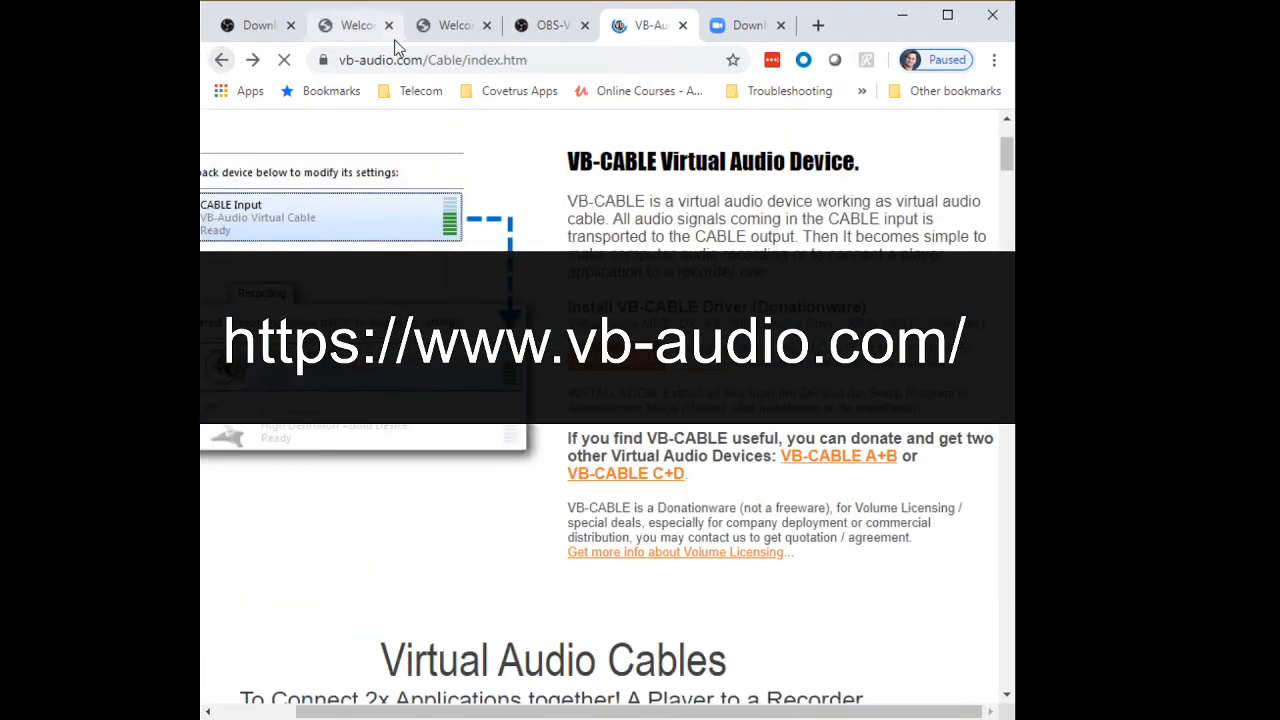
drag(505, 60, 605, 62)
key(BackSpace)
key(Return)
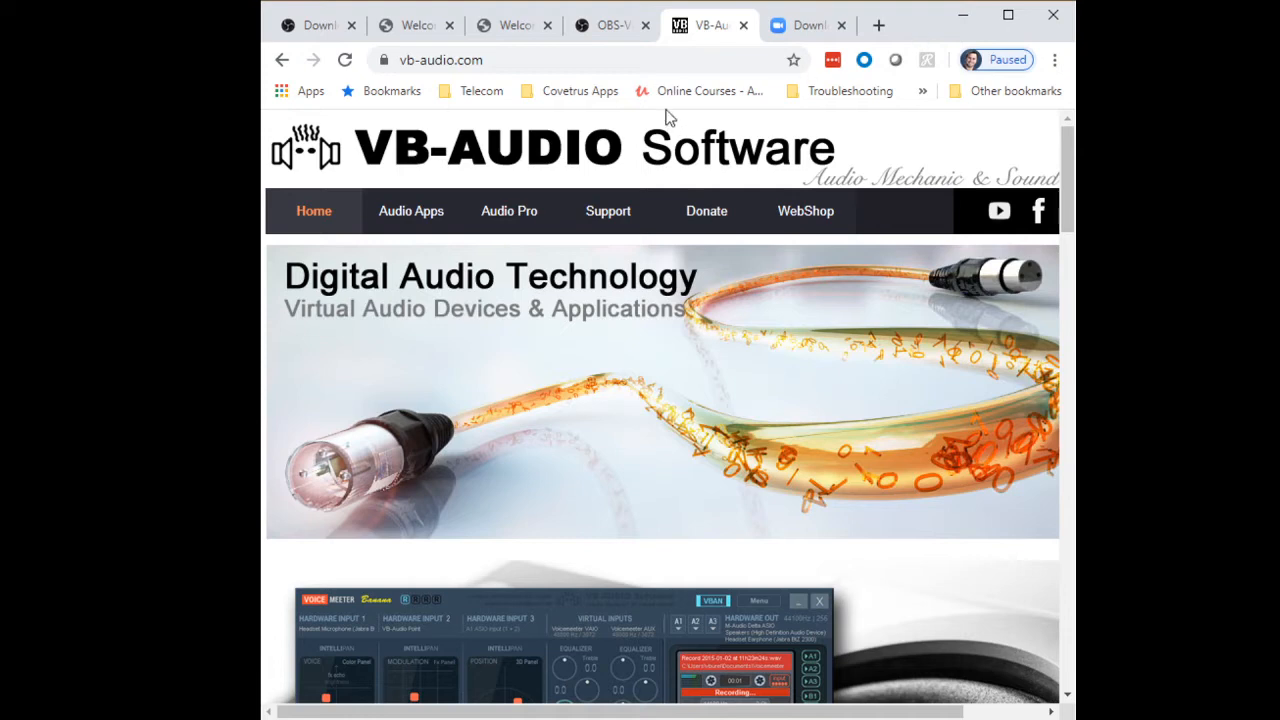
- Find VB-Cables A+B among VB-Audio's audio apps and open its donation page in USD
click(420, 220)
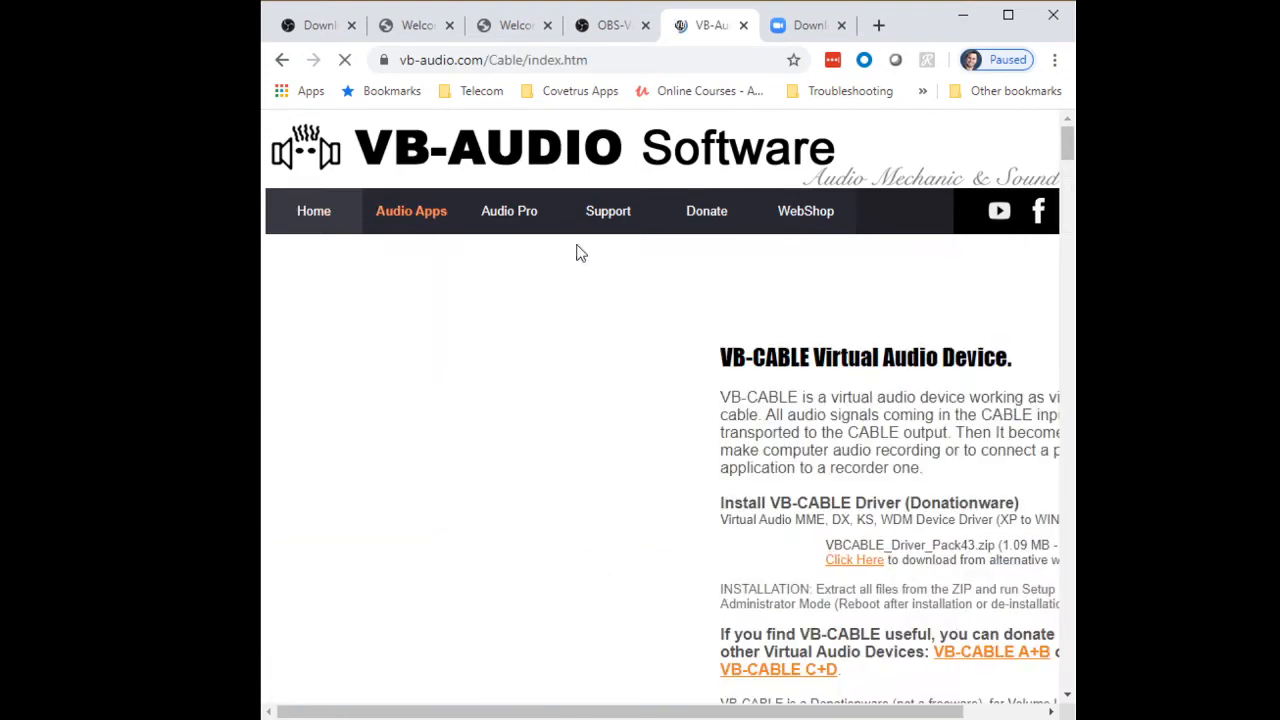
scroll(880, 530, down, 2)
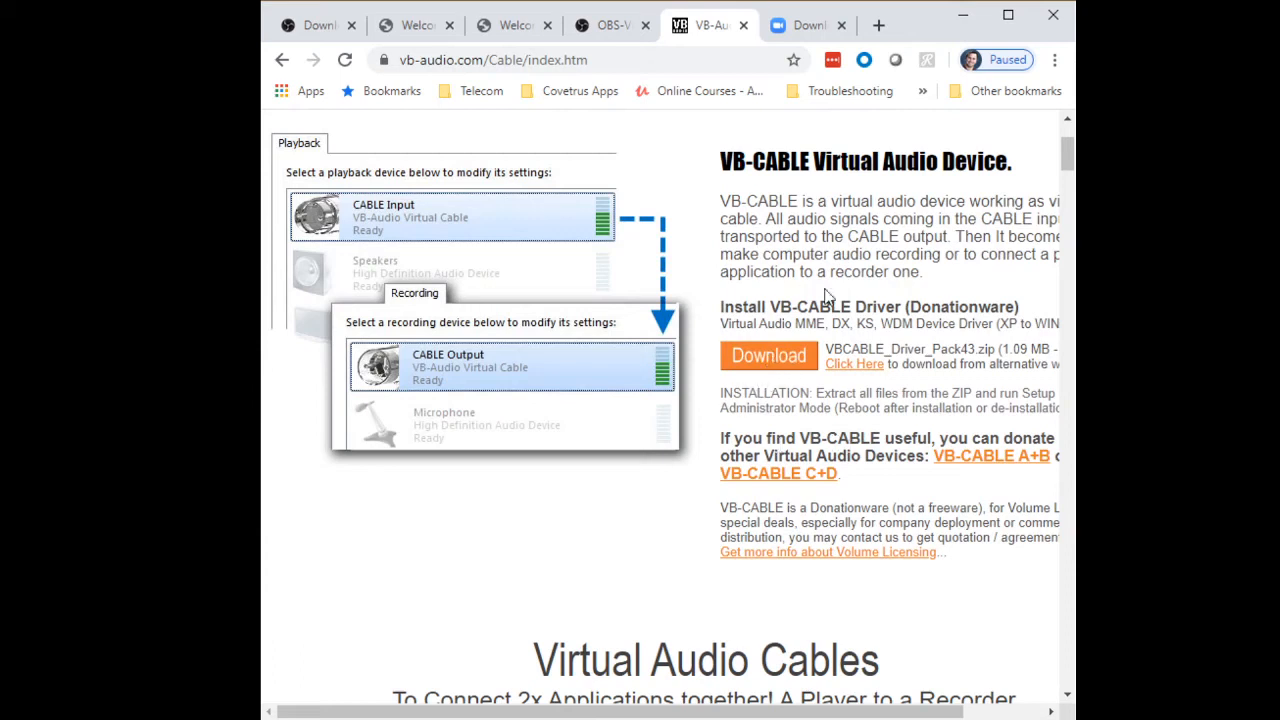
click(977, 467)
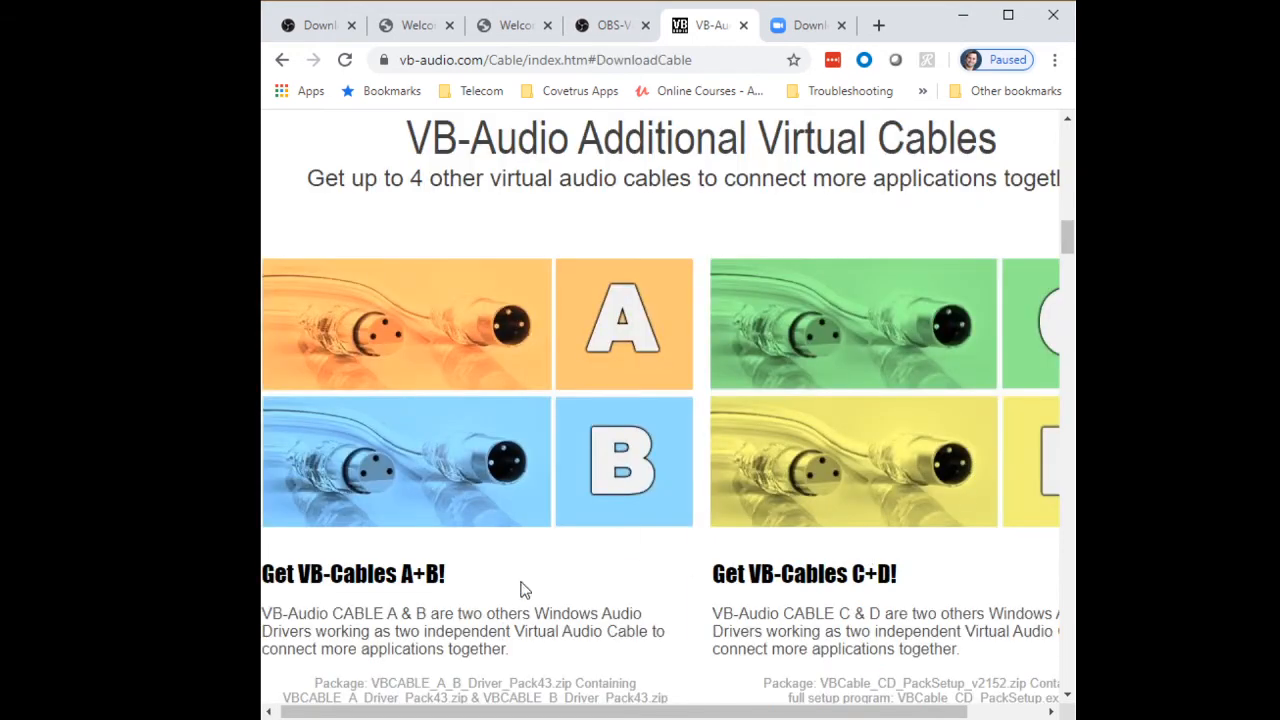
scroll(523, 591, down, 3)
scroll(640, 530, down, 1)
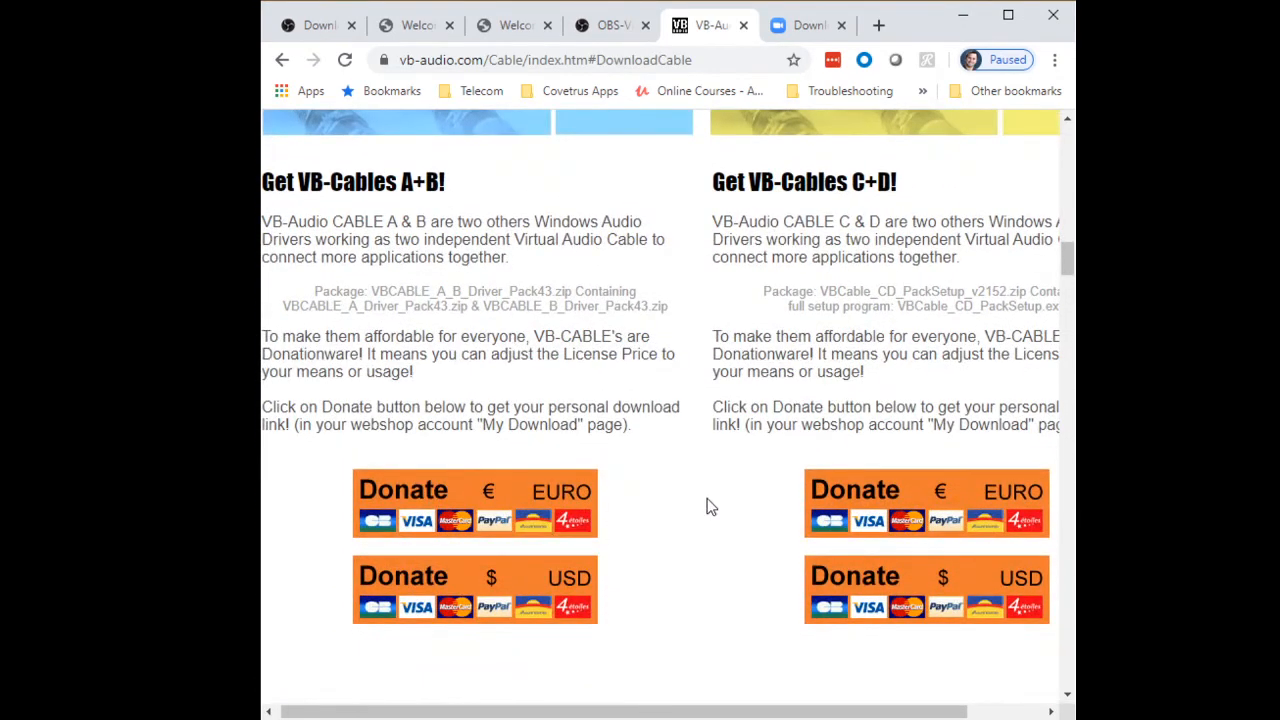
scroll(705, 500, down, 1)
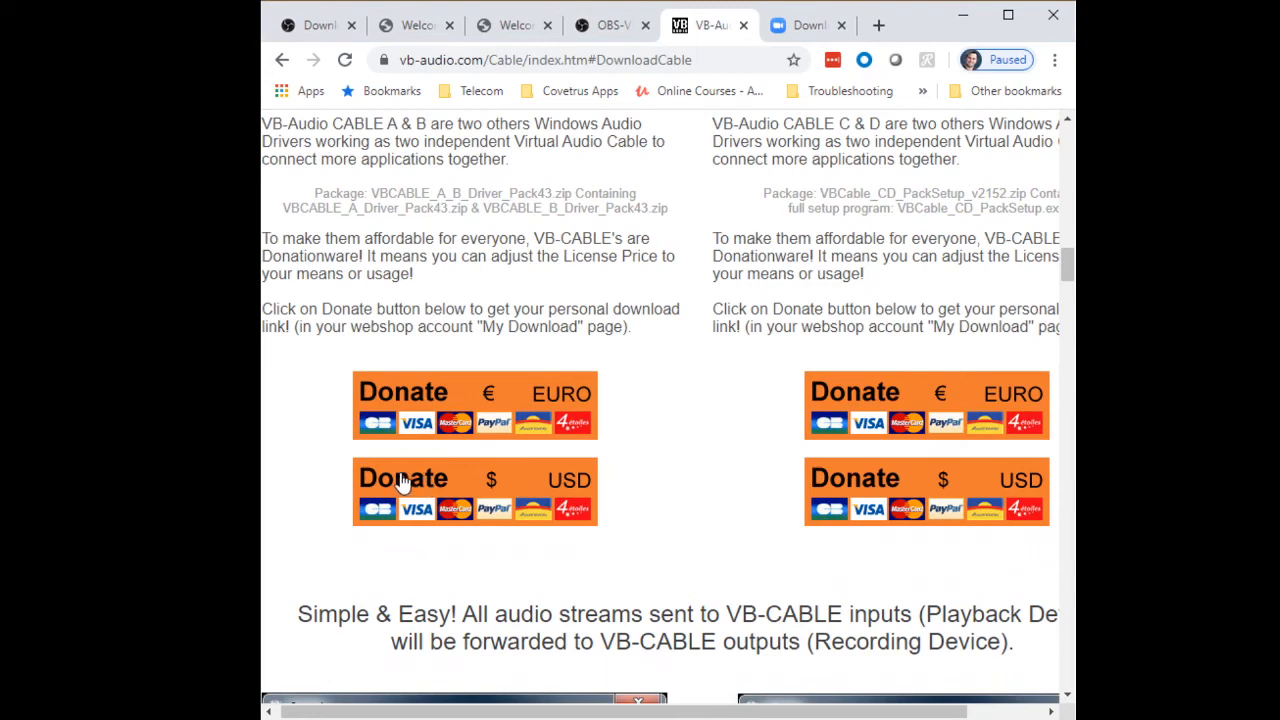
click(400, 480)
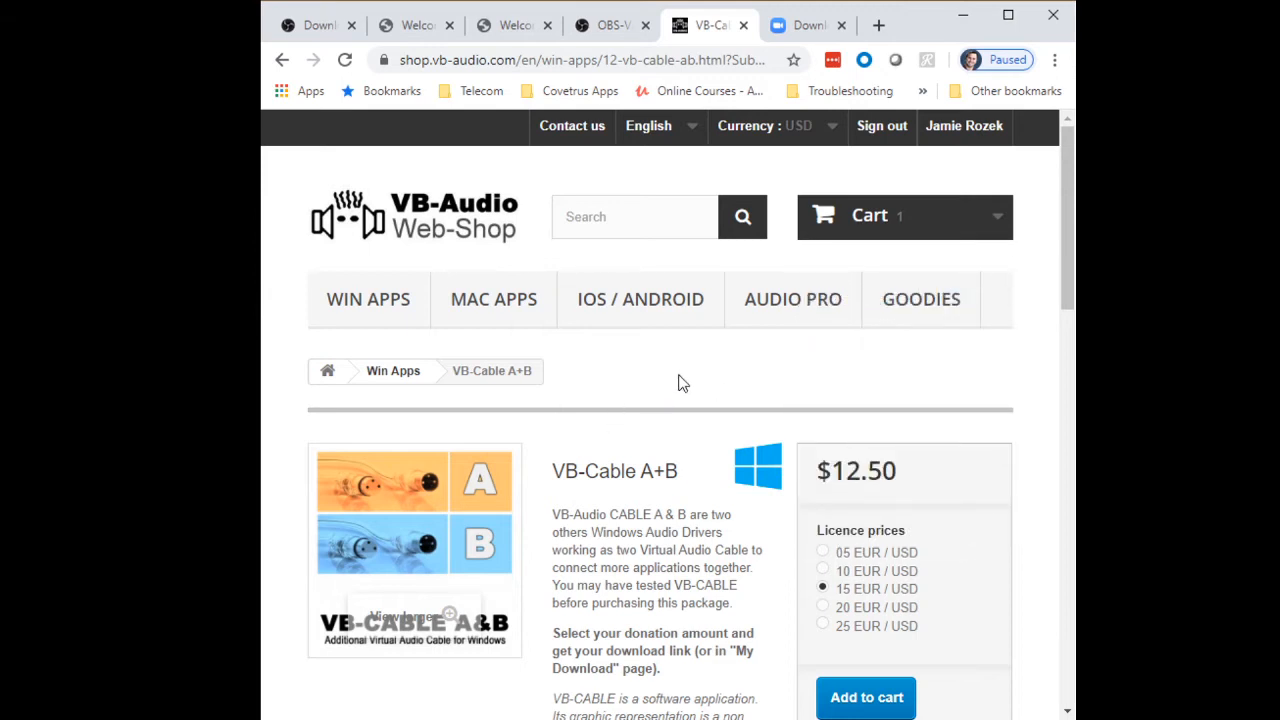
- Choose the 05 EUR / USD licence price for VB-Cable A+B and add it to the cart
scroll(663, 378, down, 1)
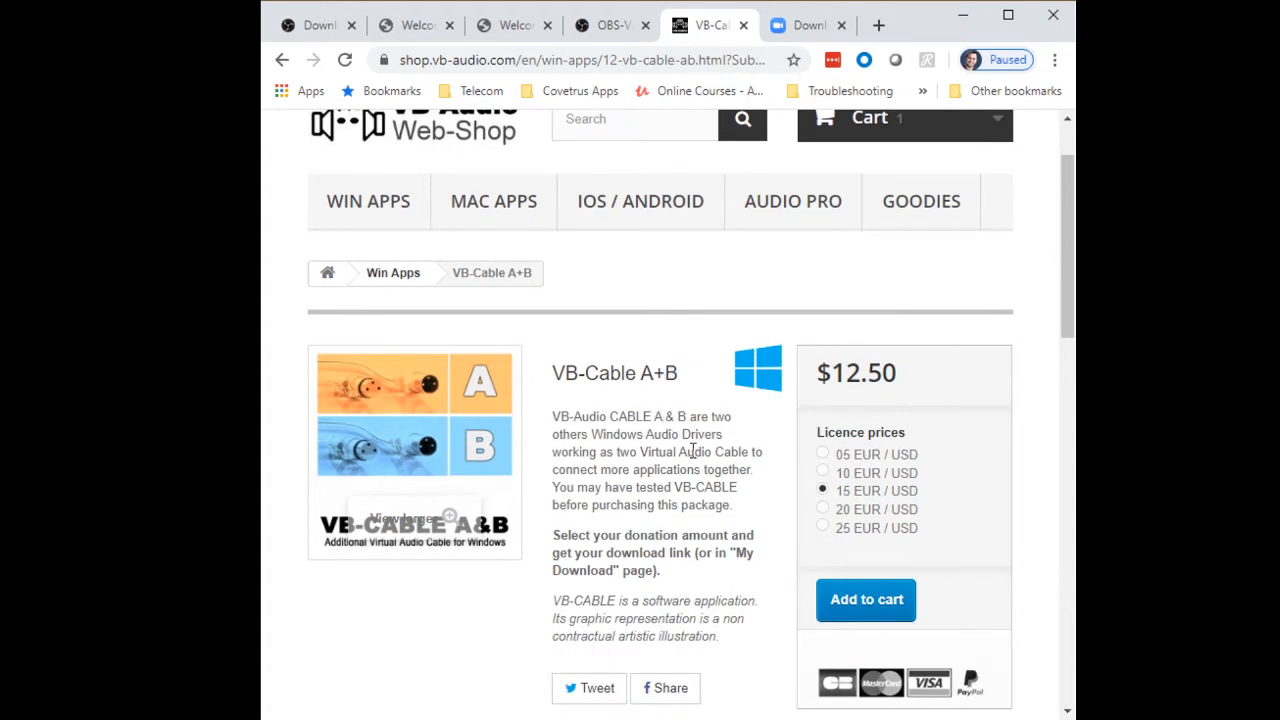
click(822, 456)
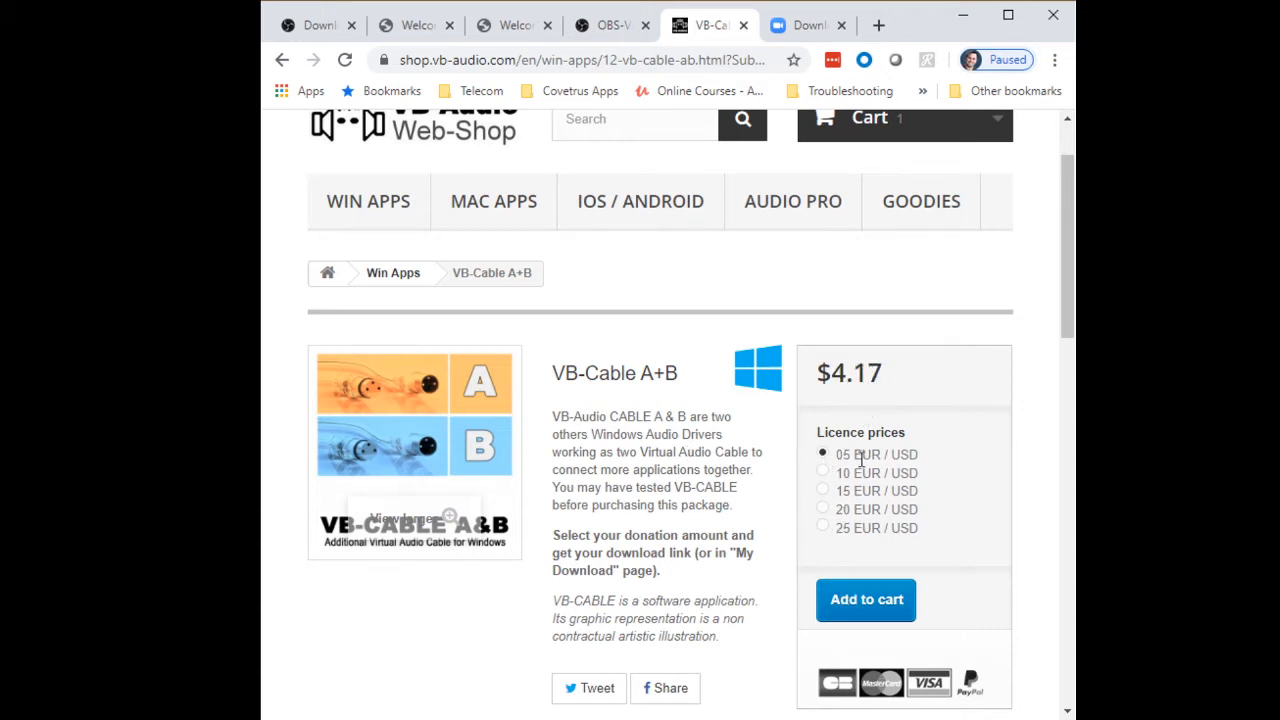
scroll(636, 598, down, 2)
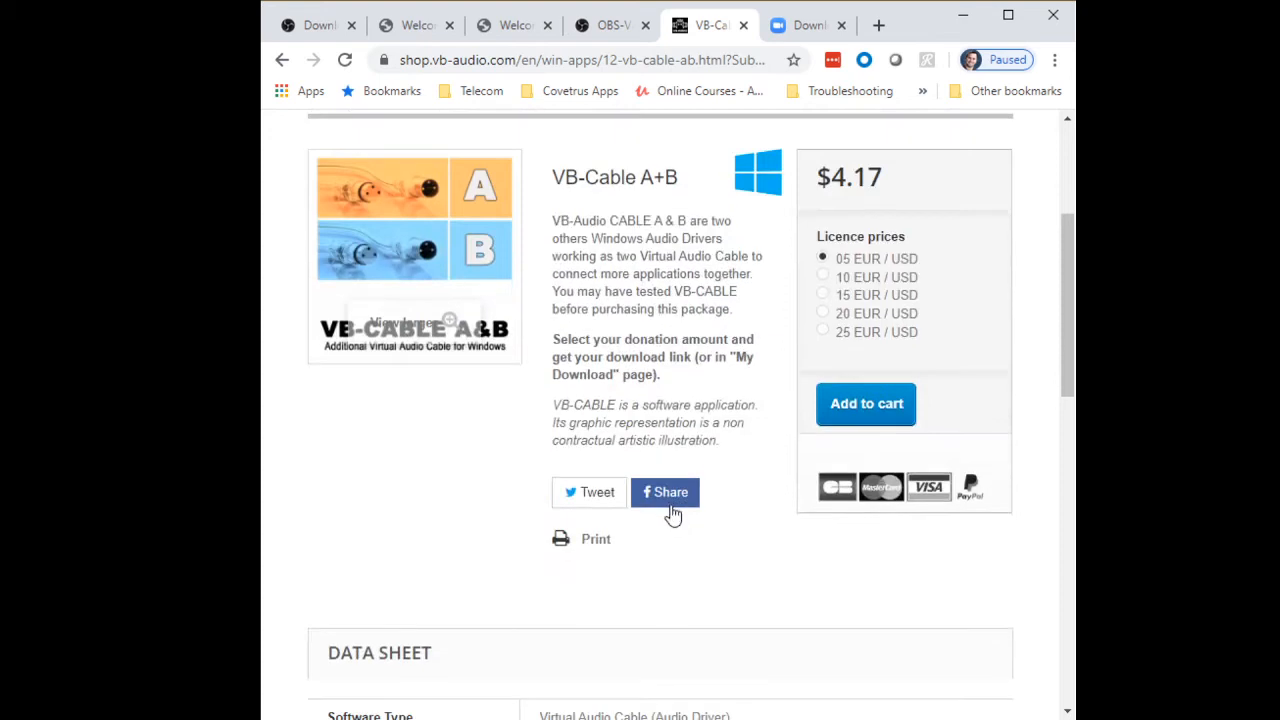
click(890, 404)
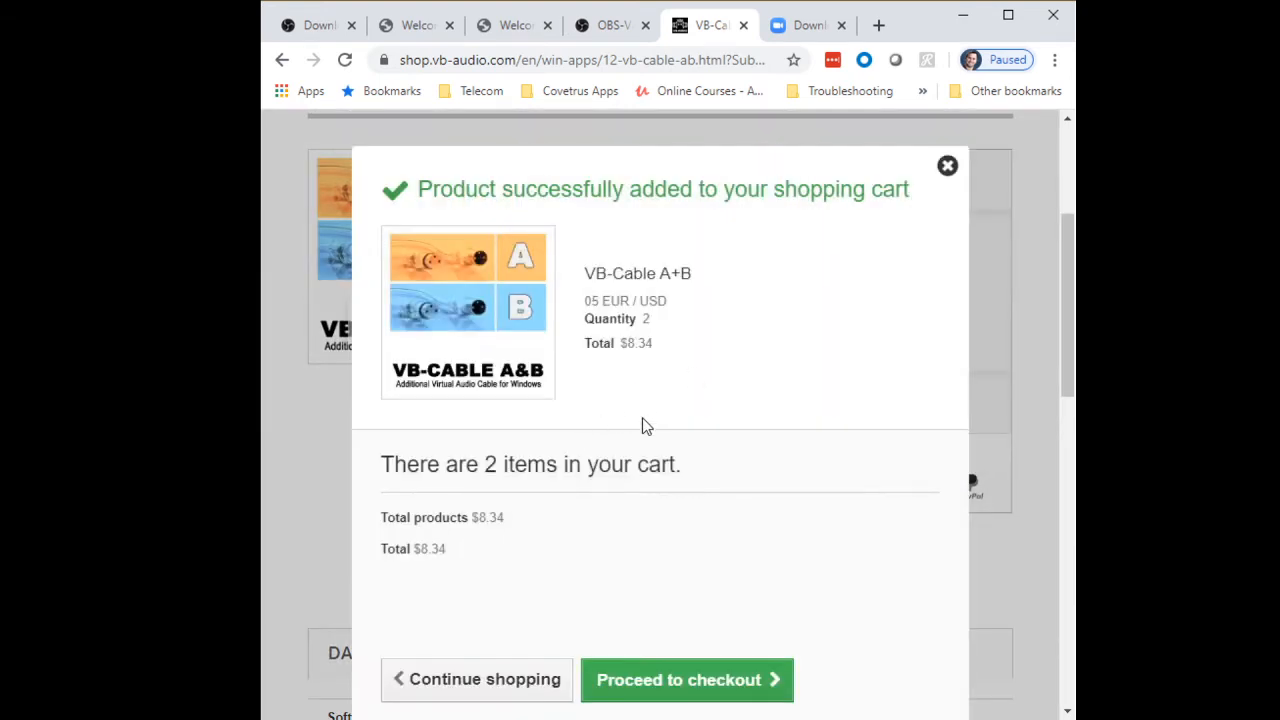
scroll(627, 438, down, 1)
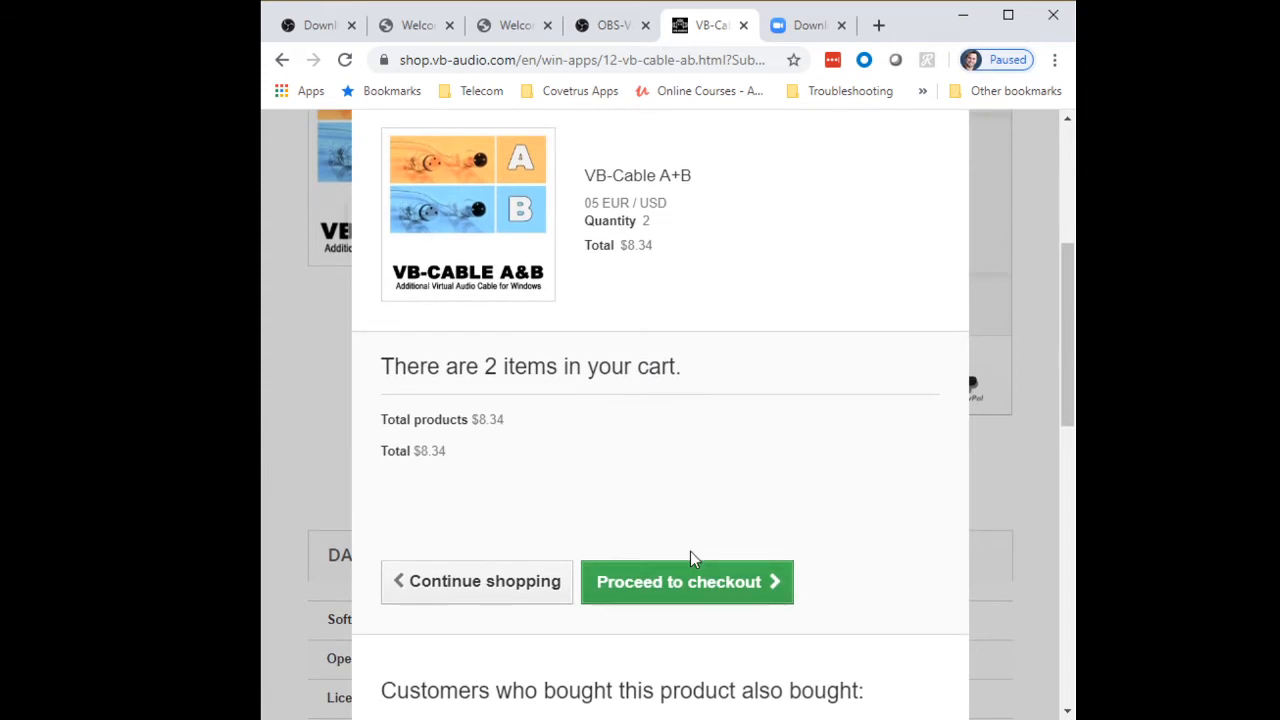
scroll(668, 462, up, 2)
scroll(657, 452, up, 2)
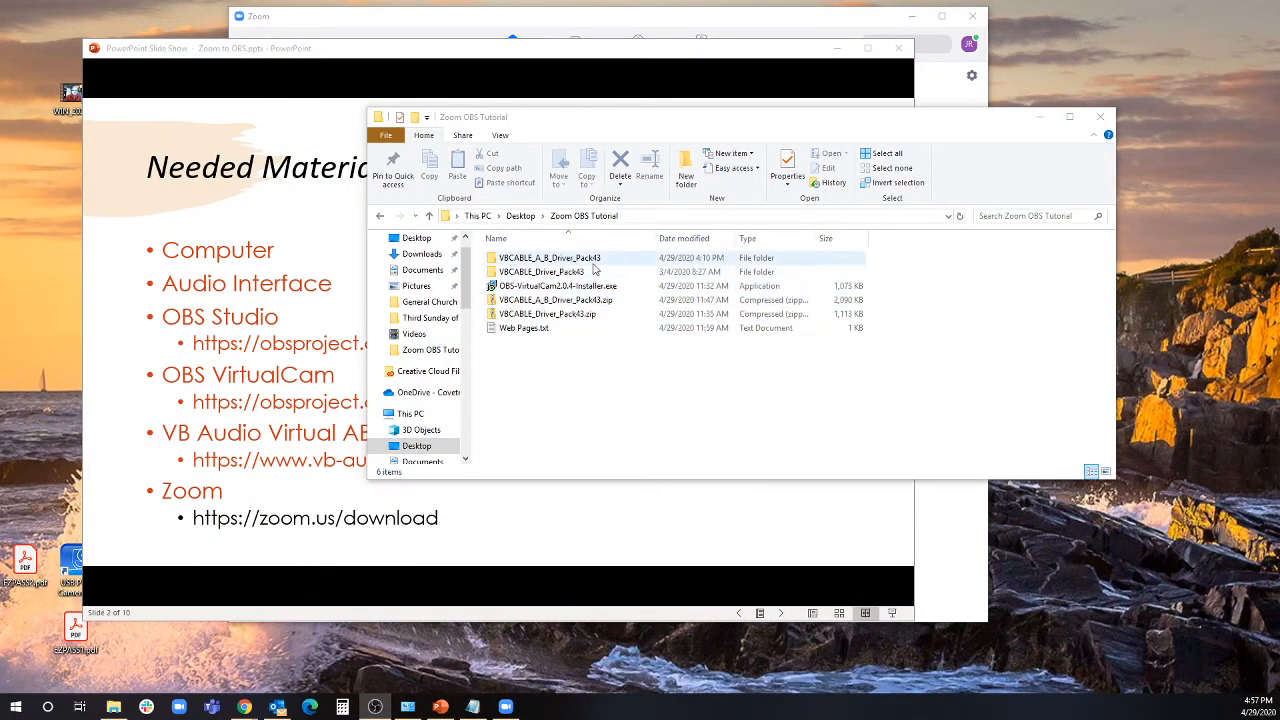
- Extract VBCABLE_A_B_Driver_Pack43.zip in the Zoom OBS Tutorial folder to its default destination, replacing the existing files
click(549, 302)
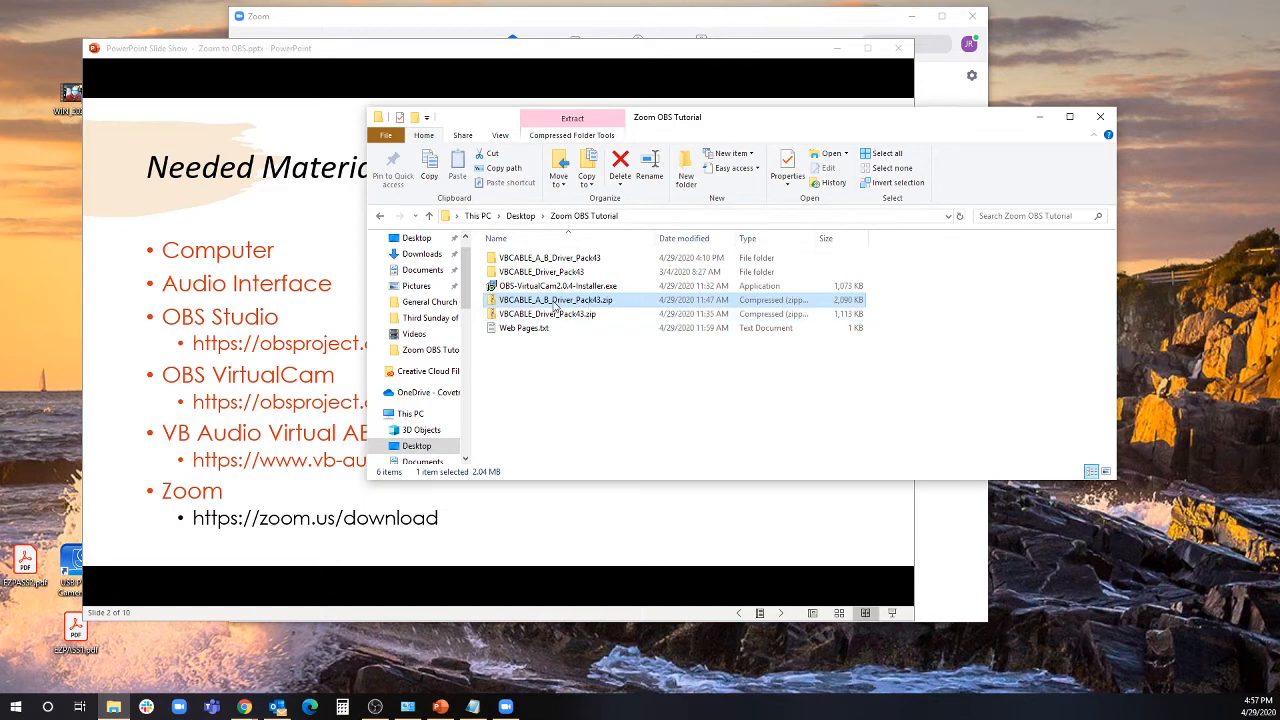
right_click(555, 302)
click(622, 343)
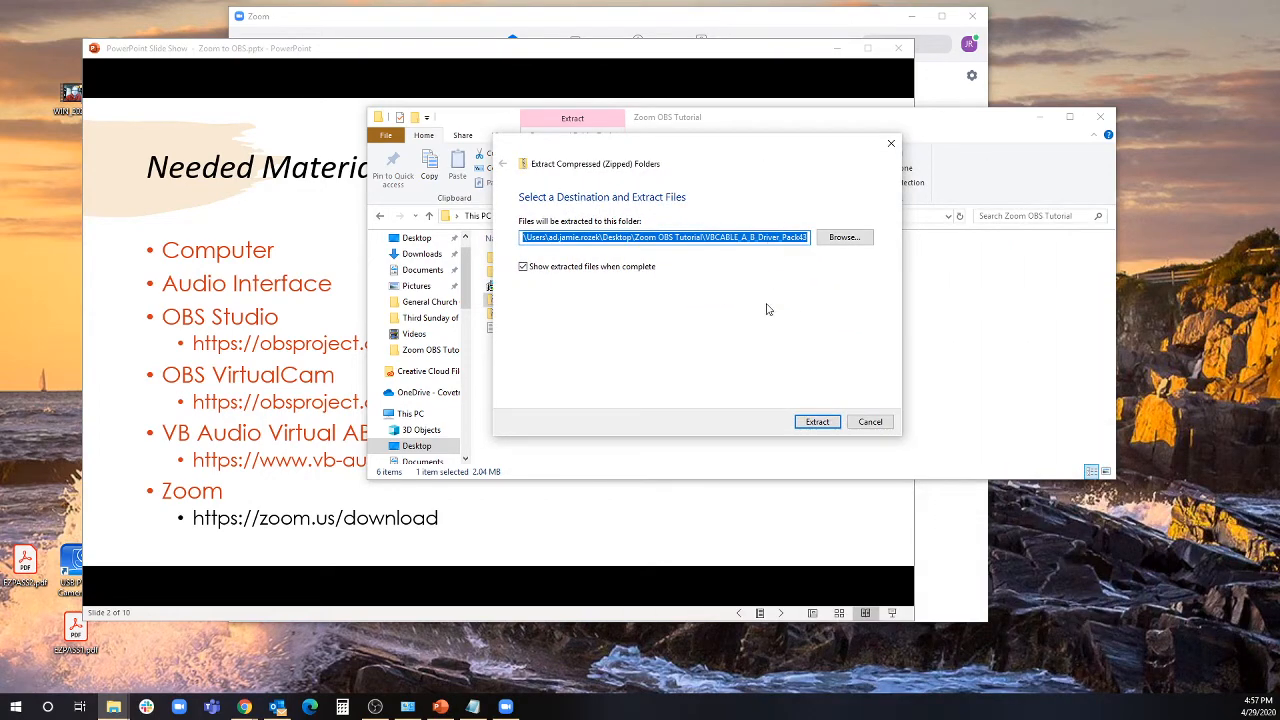
click(818, 422)
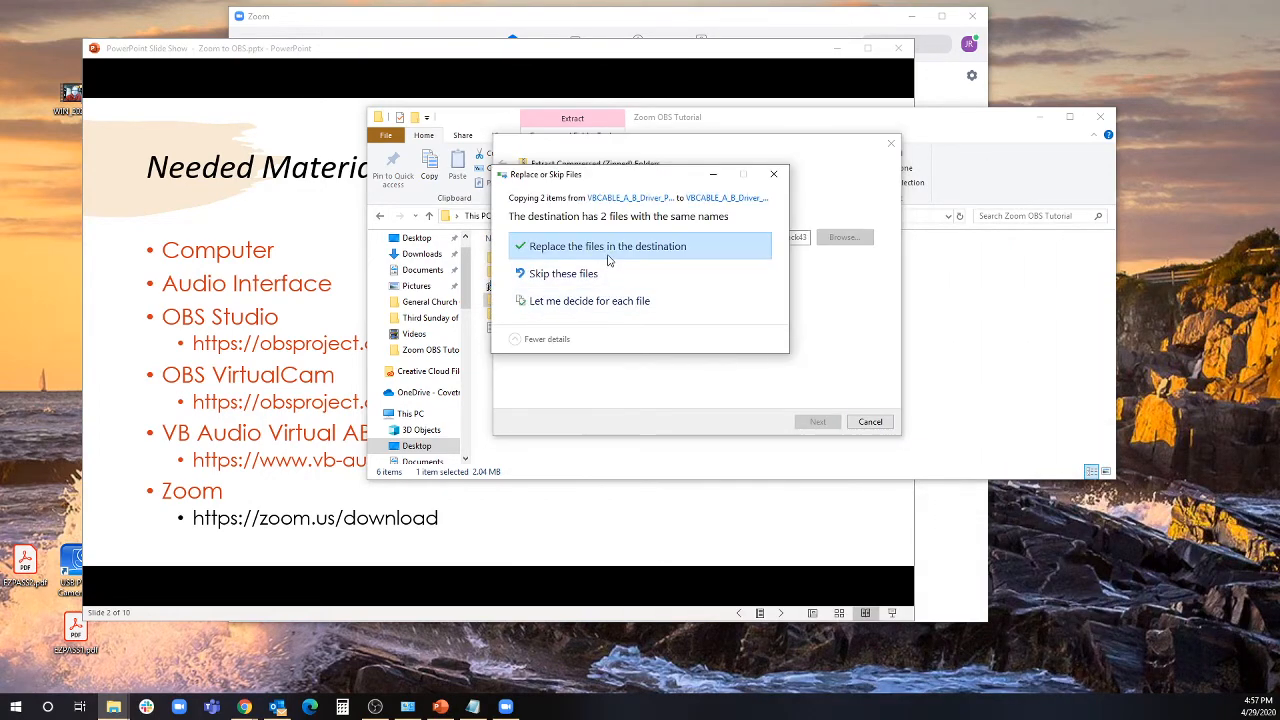
key(Return)
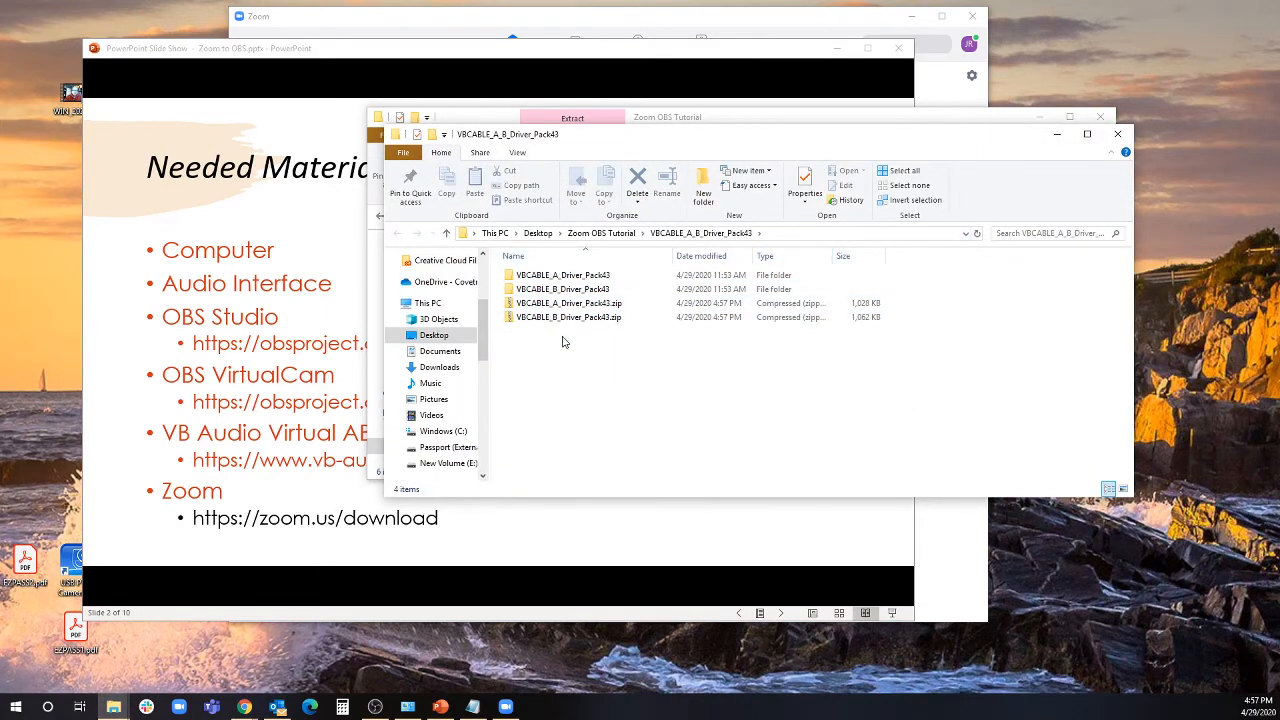
drag(703, 141, 673, 189)
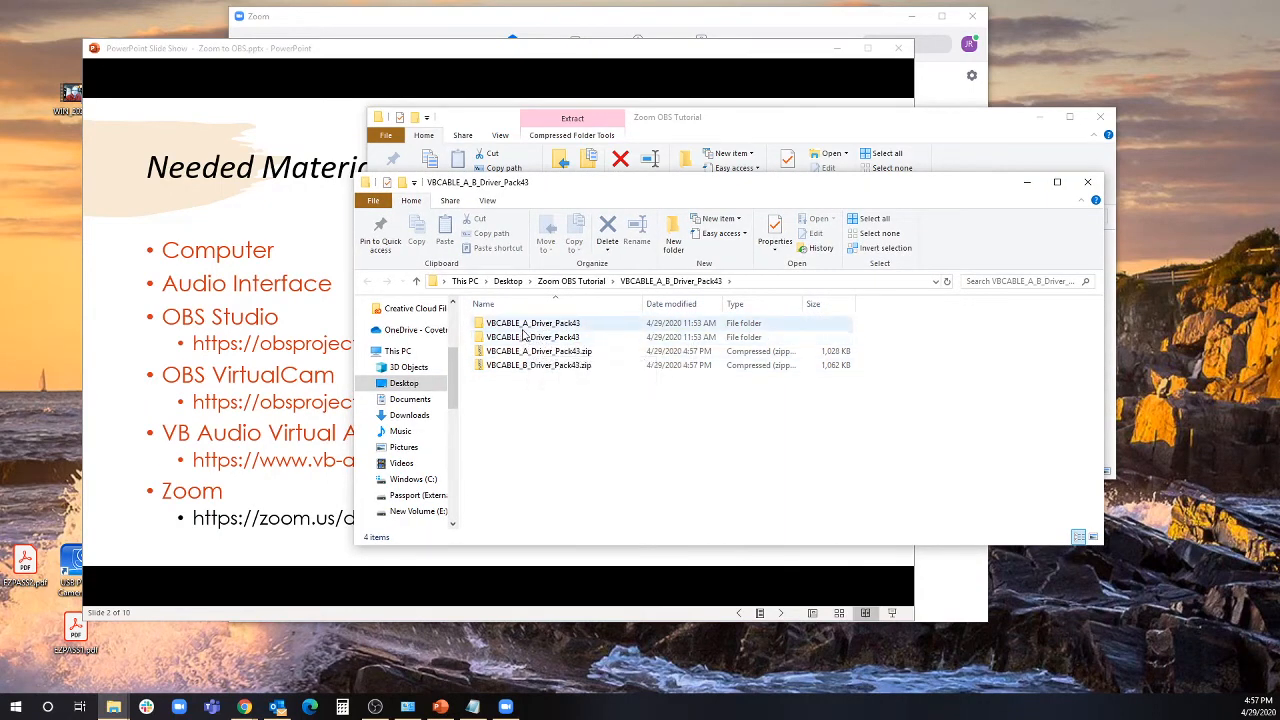
- Run VBCABLE_Setup_x64.exe from the VBCABLE_A_Driver_Pack43 folder as administrator
double_click(524, 325)
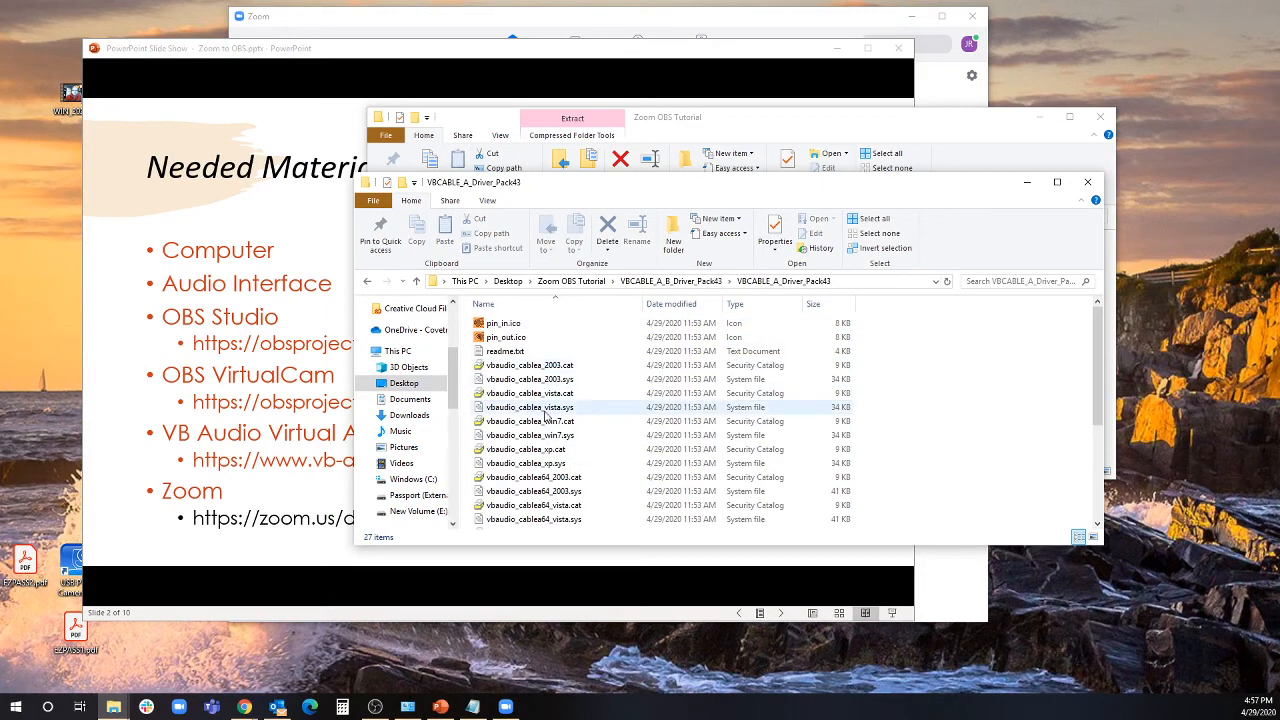
scroll(524, 393, down, 5)
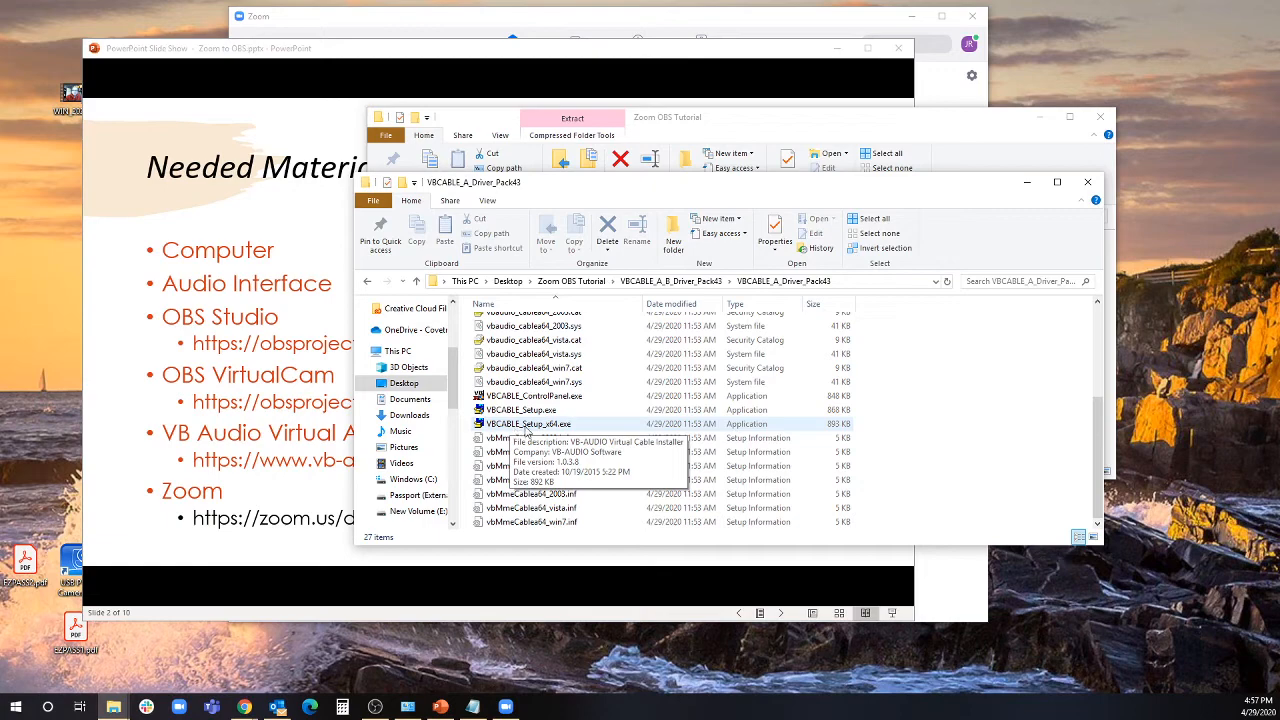
right_click(528, 428)
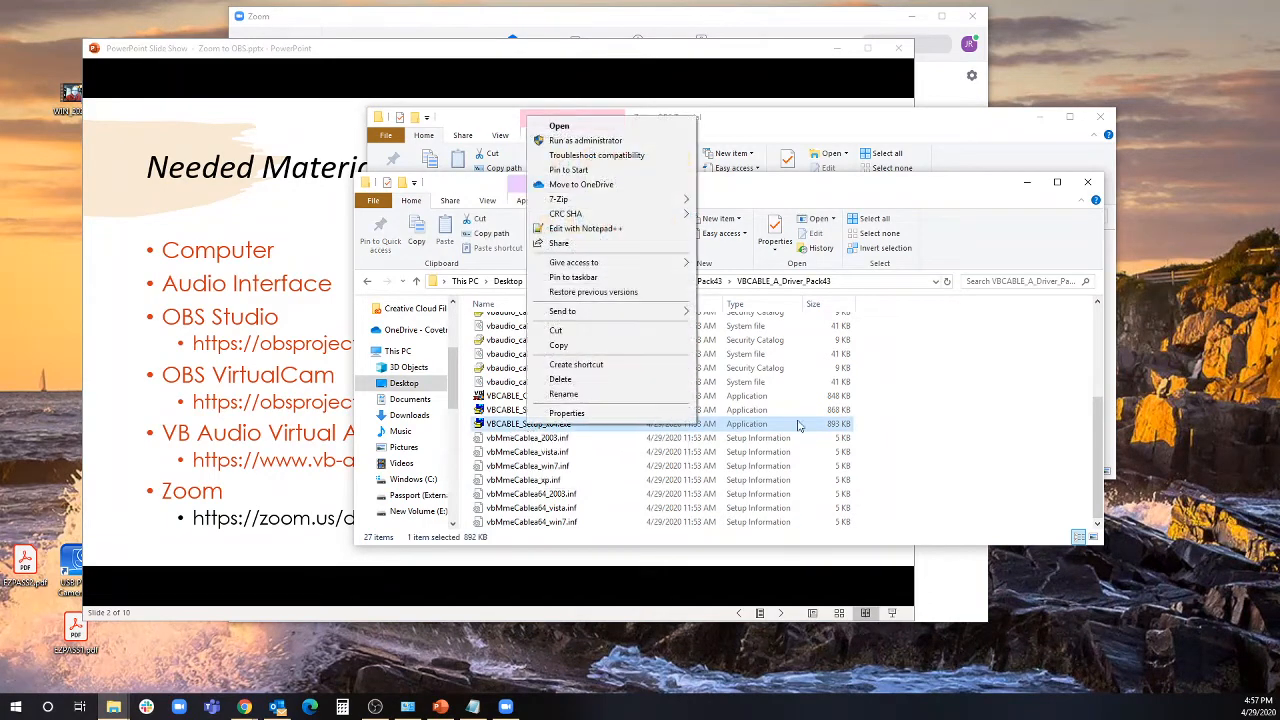
click(594, 141)
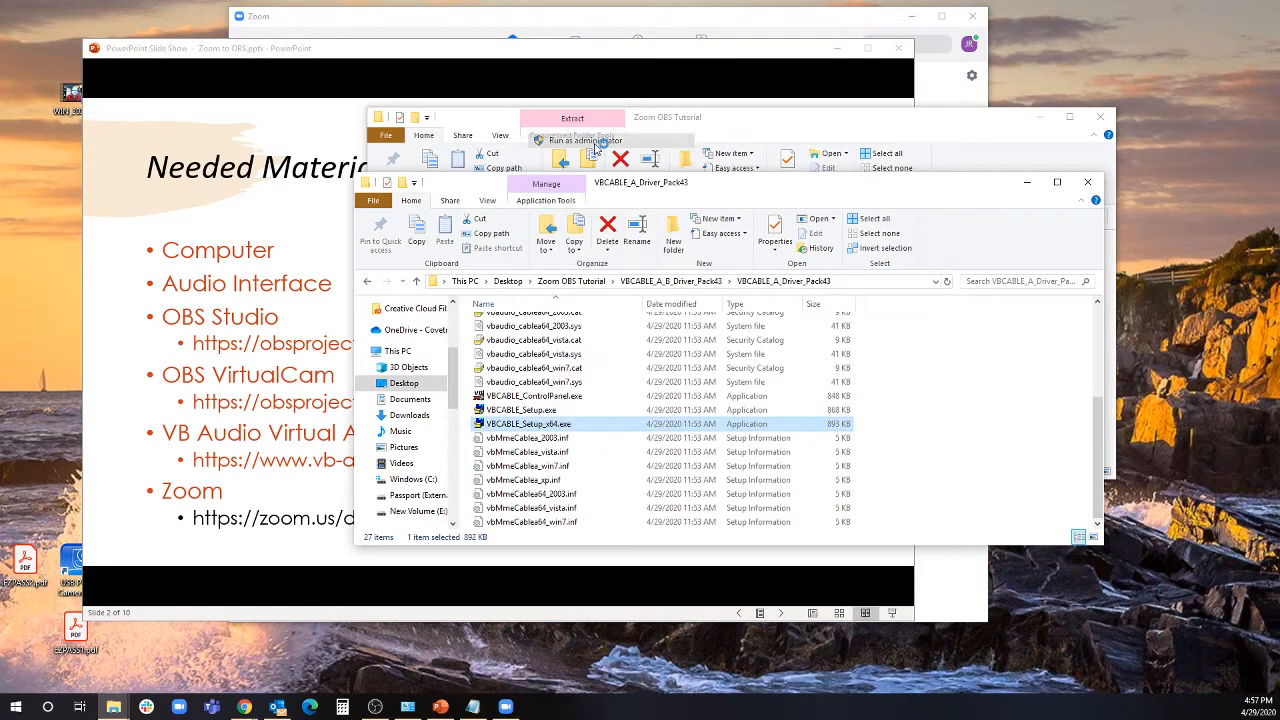
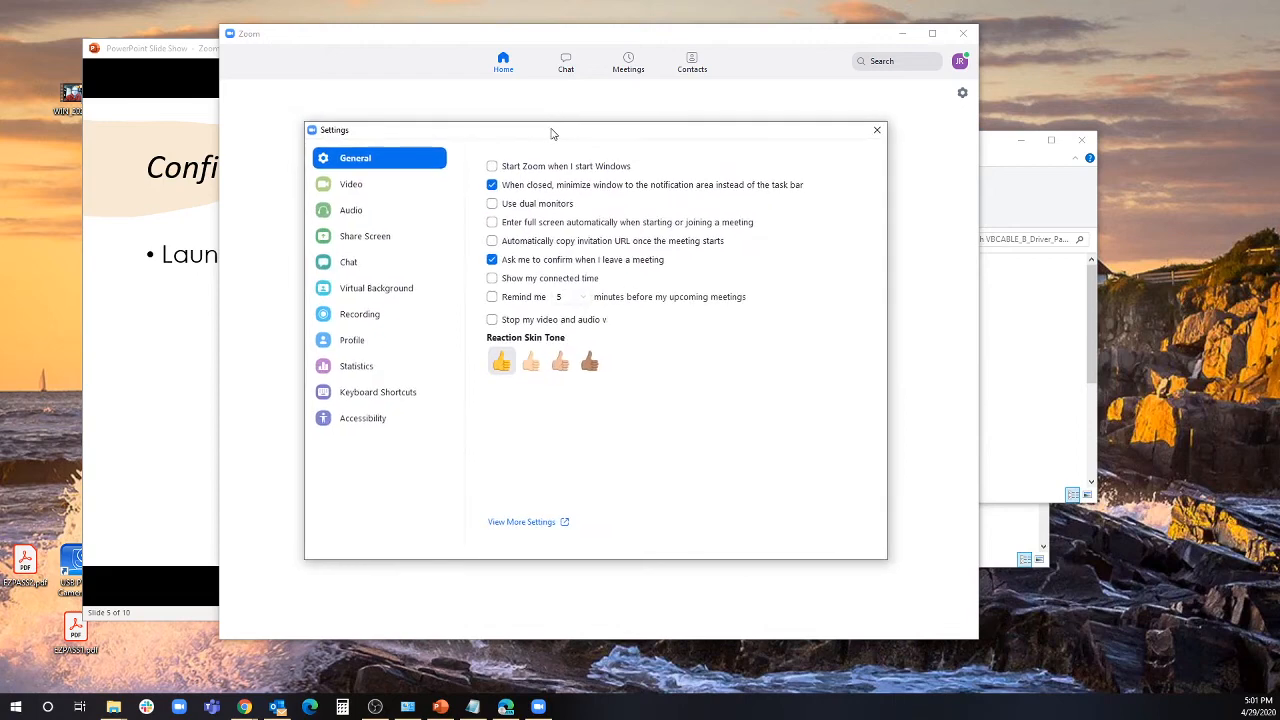
- Switch to the PowerPoint slide show and maximize its window
double_click(179, 48)
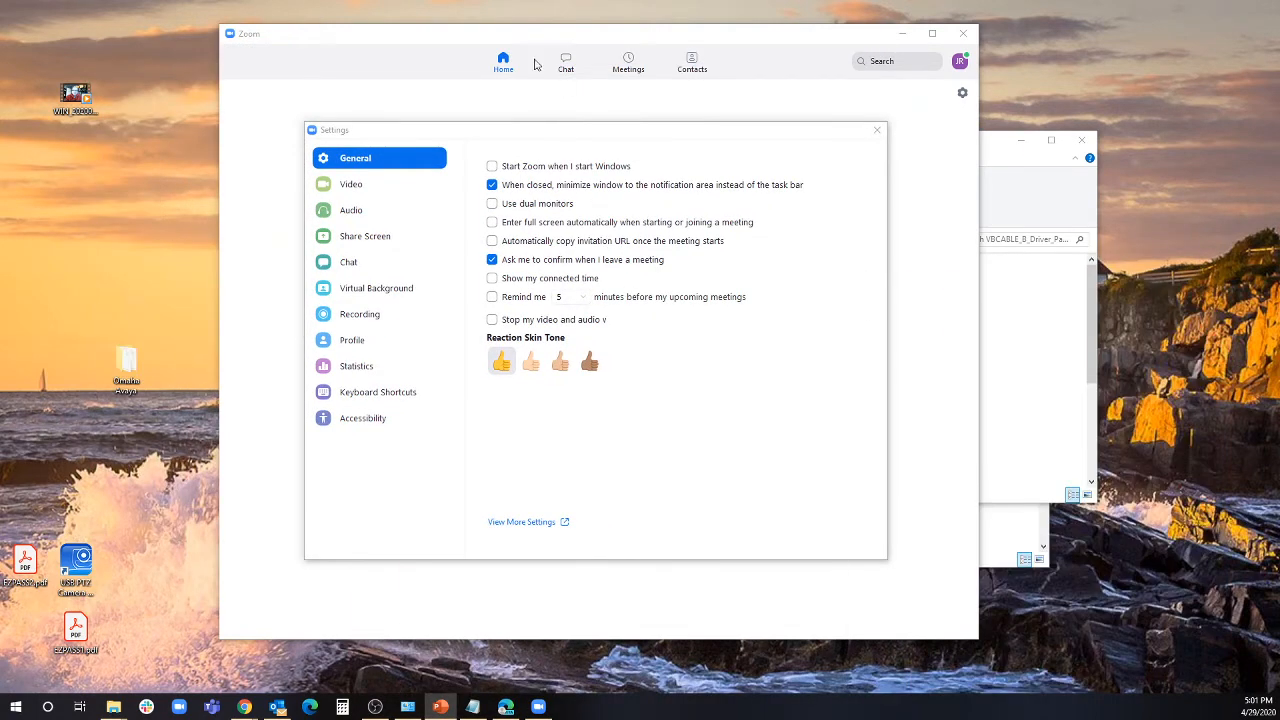
- Select OBS-Camera as the camera in Zoom's video settings and close the settings
click(352, 188)
key(alt+Tab)
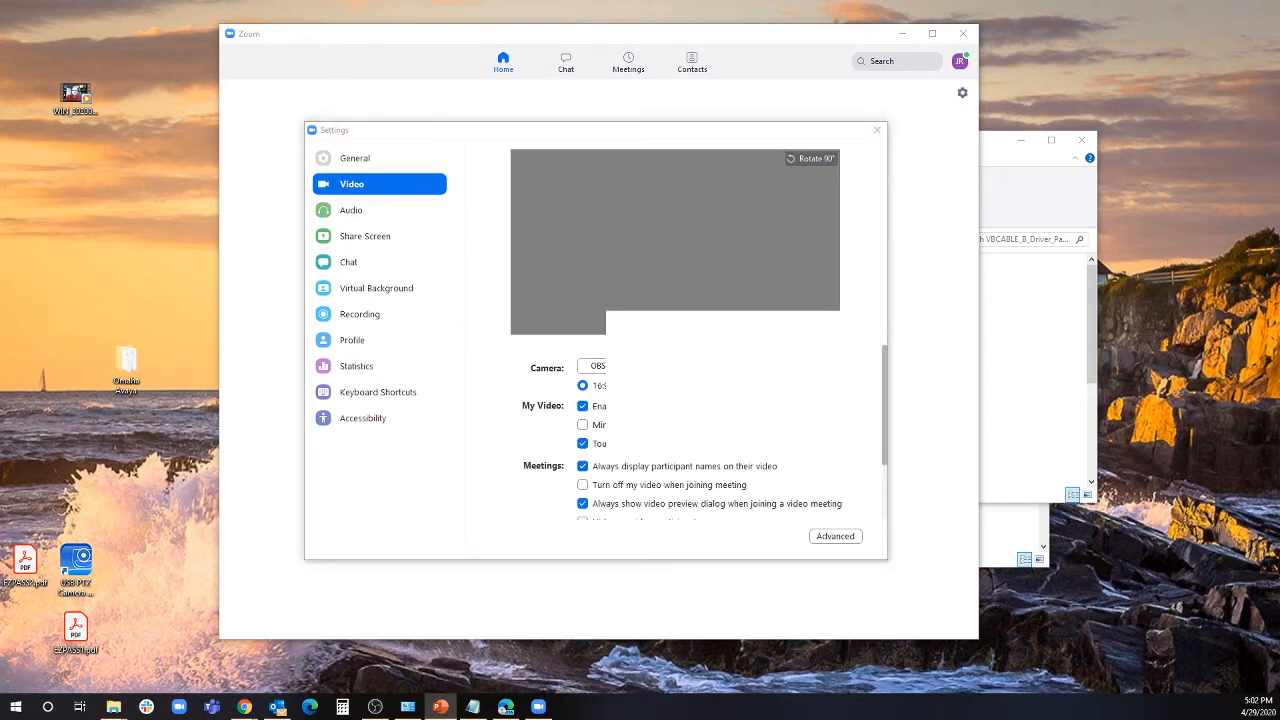
click(670, 366)
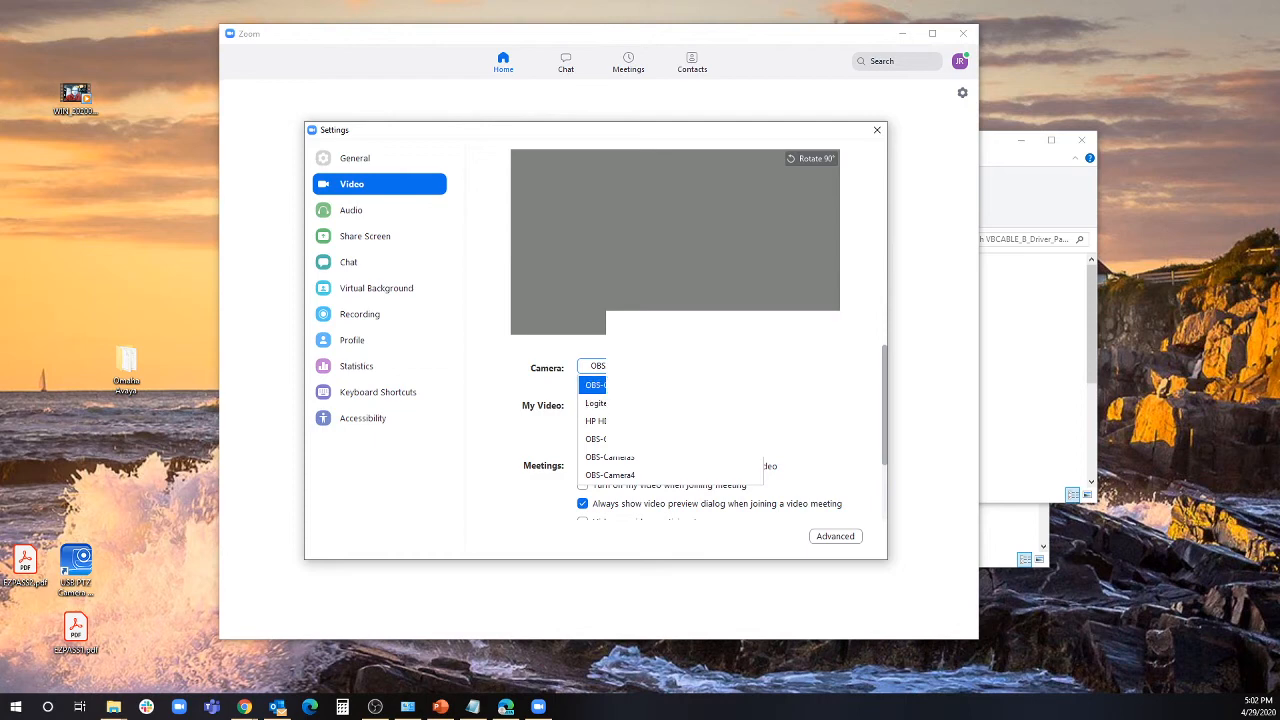
click(650, 385)
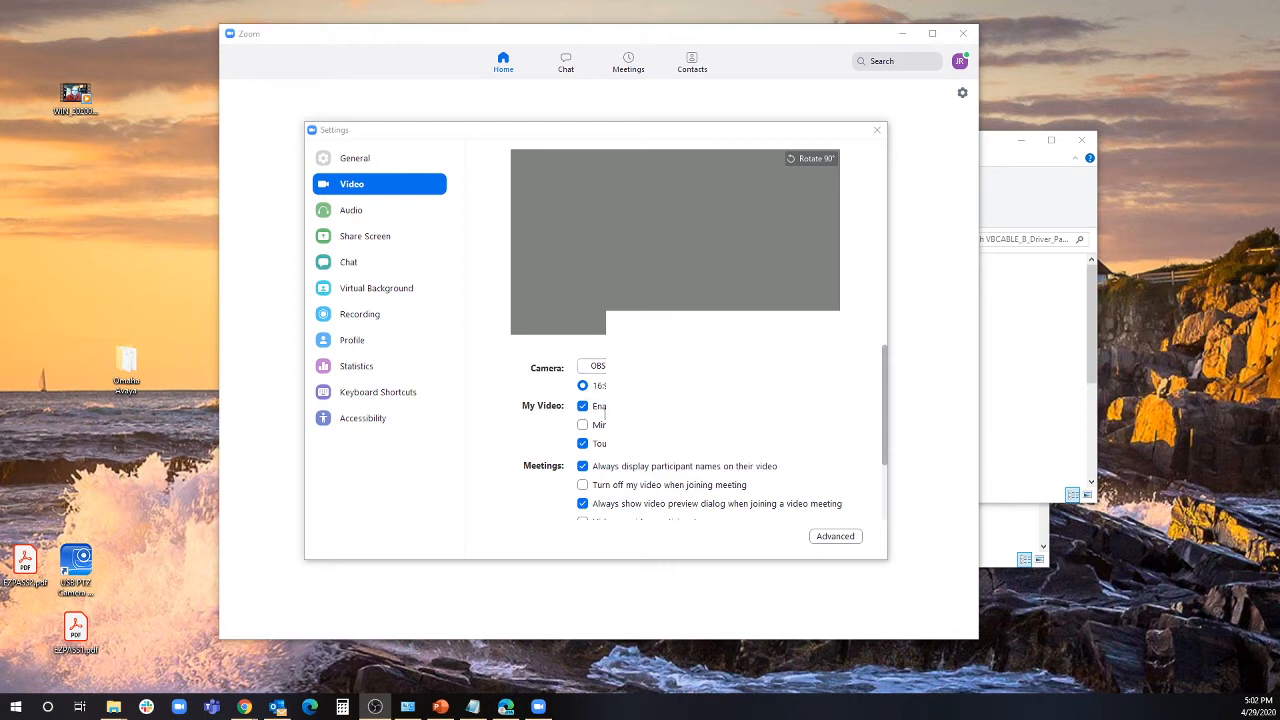
click(877, 130)
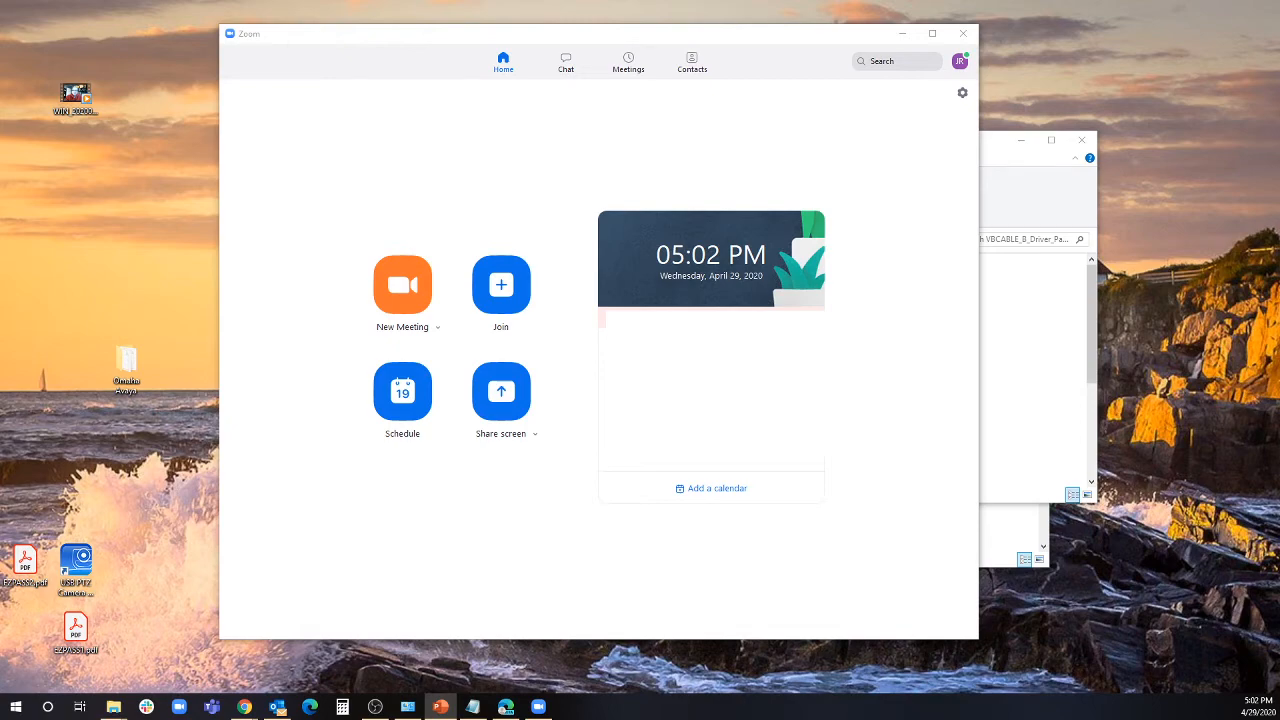
- Display the Configuring Video – OBS Studio slide of the PowerPoint slide show in a smaller window
drag(0, 120, 553, 82)
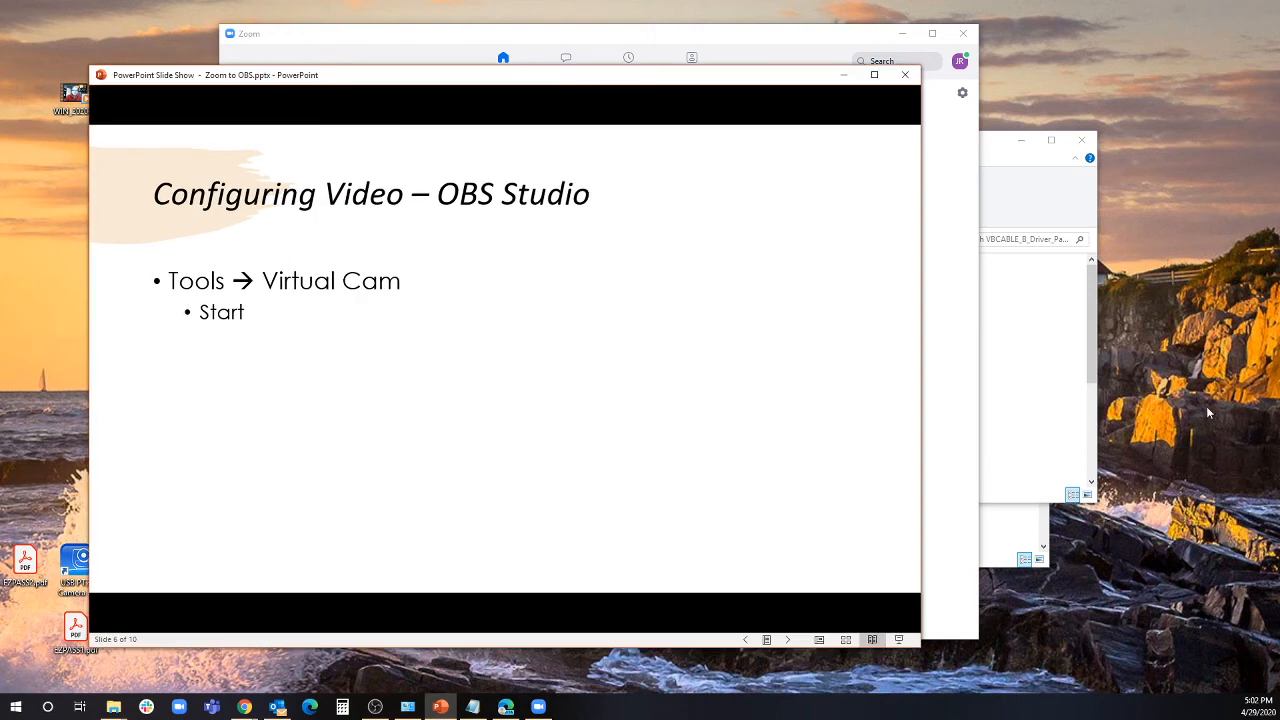
key(alt+Tab)
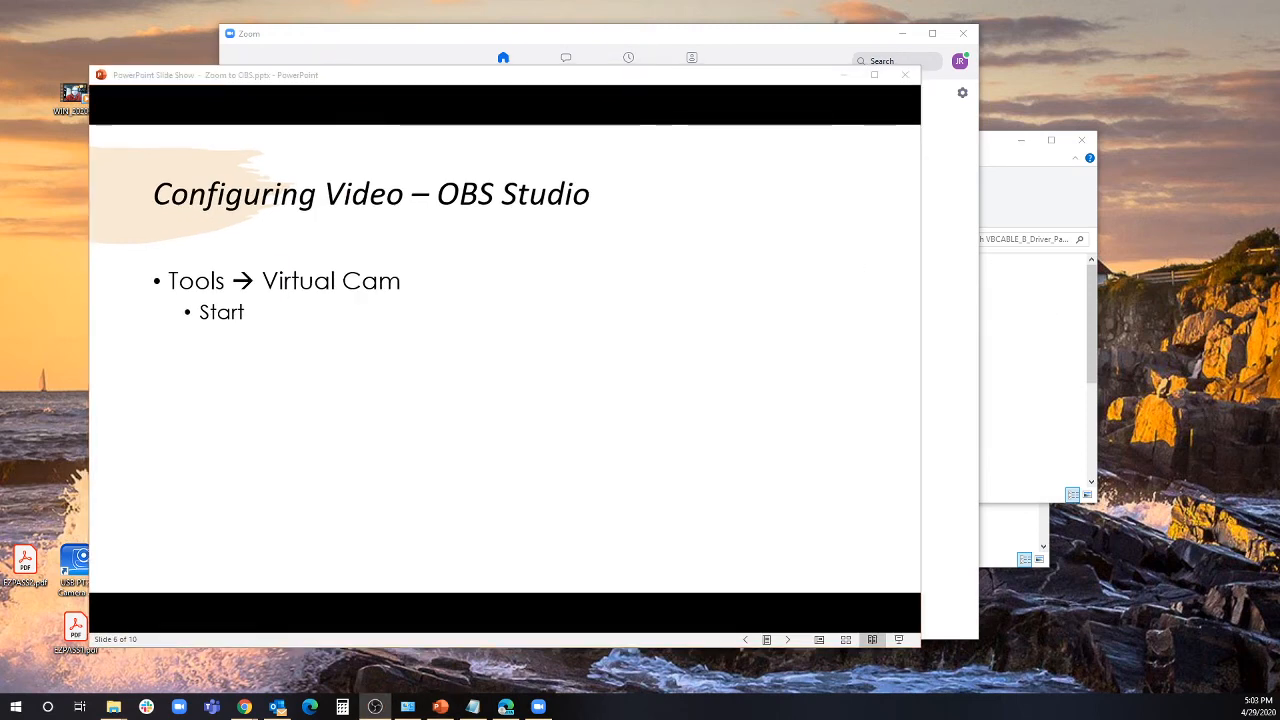
key(alt+Tab)
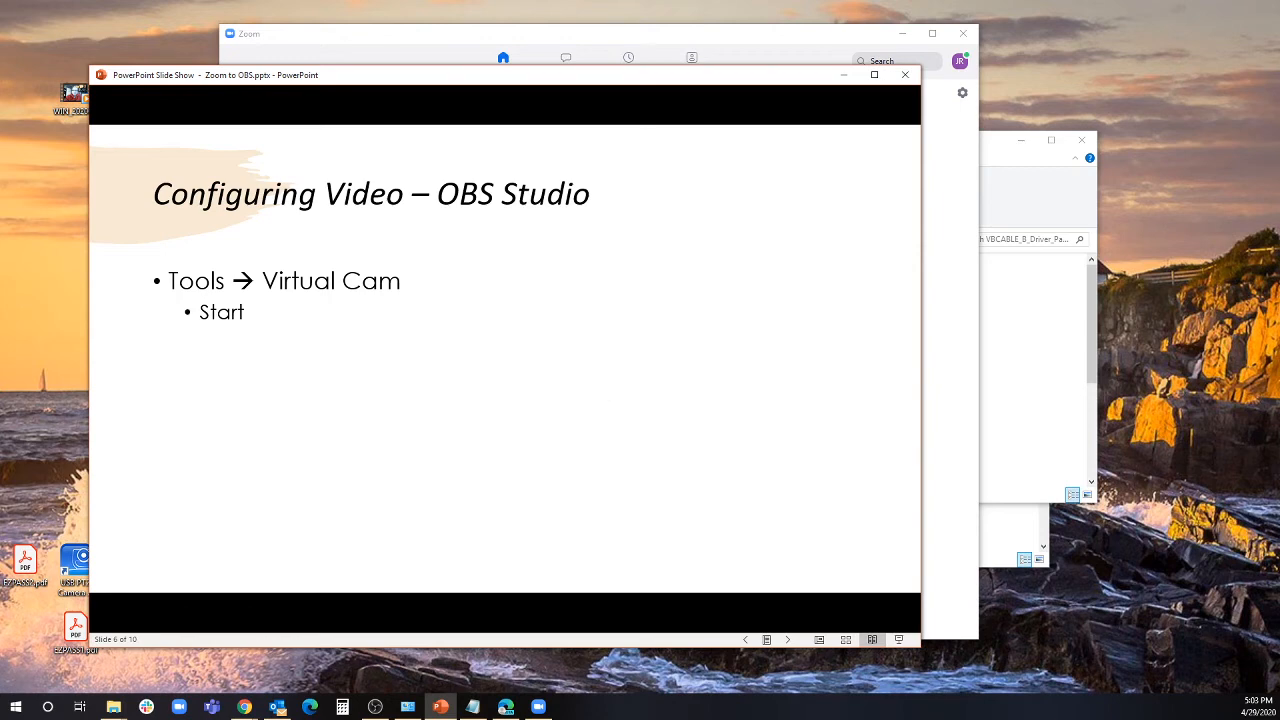
- Switch to OBS Studio and start VirtualCam with OBS-Camera as the target camera
key(alt+Tab)
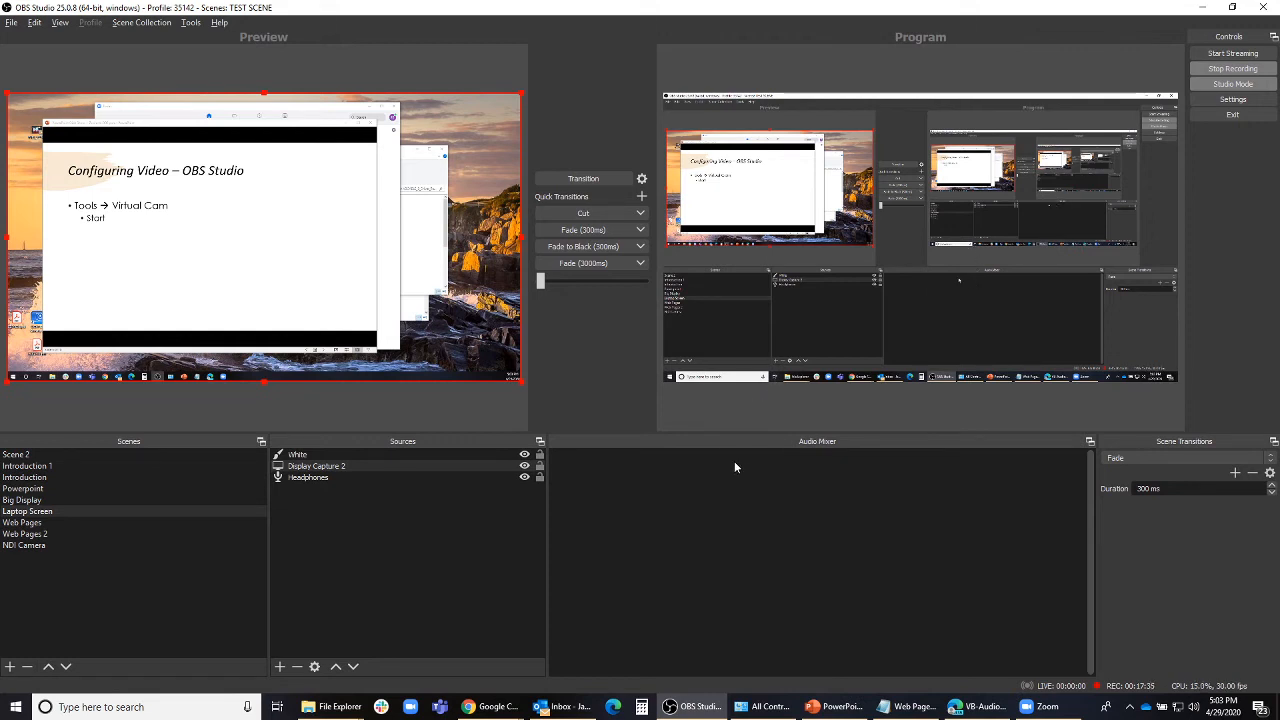
click(190, 24)
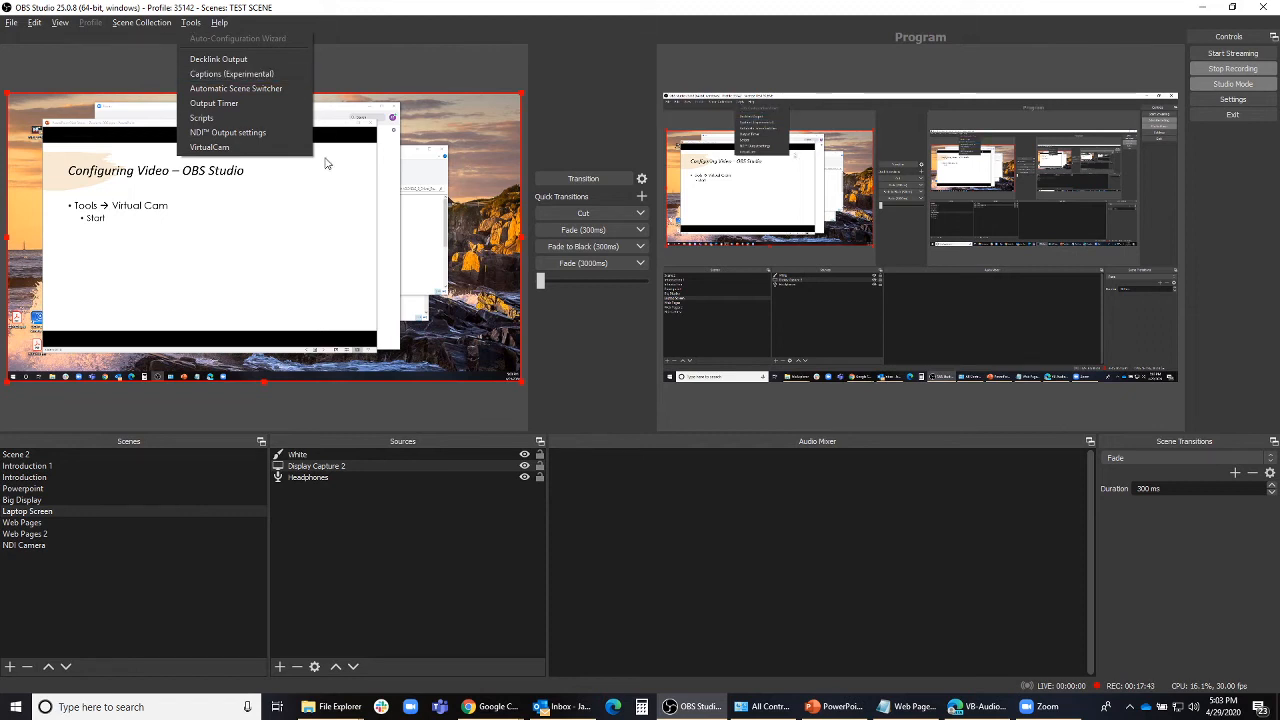
click(212, 148)
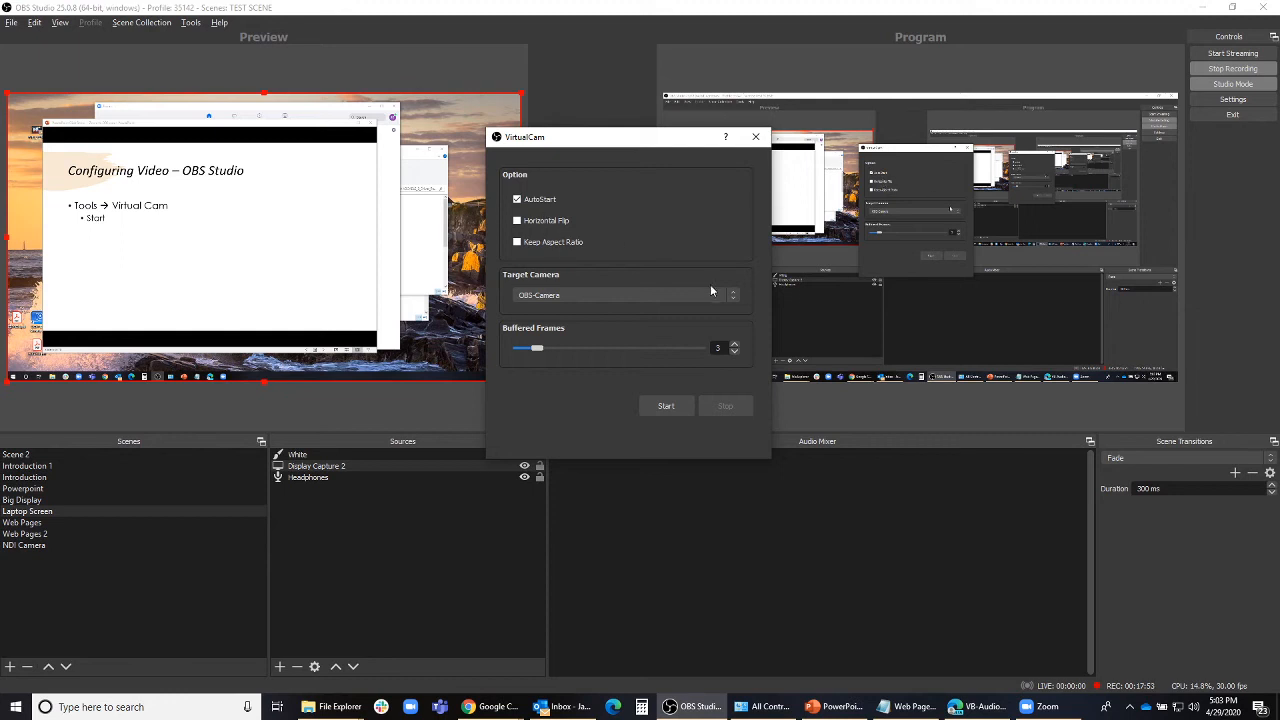
click(612, 294)
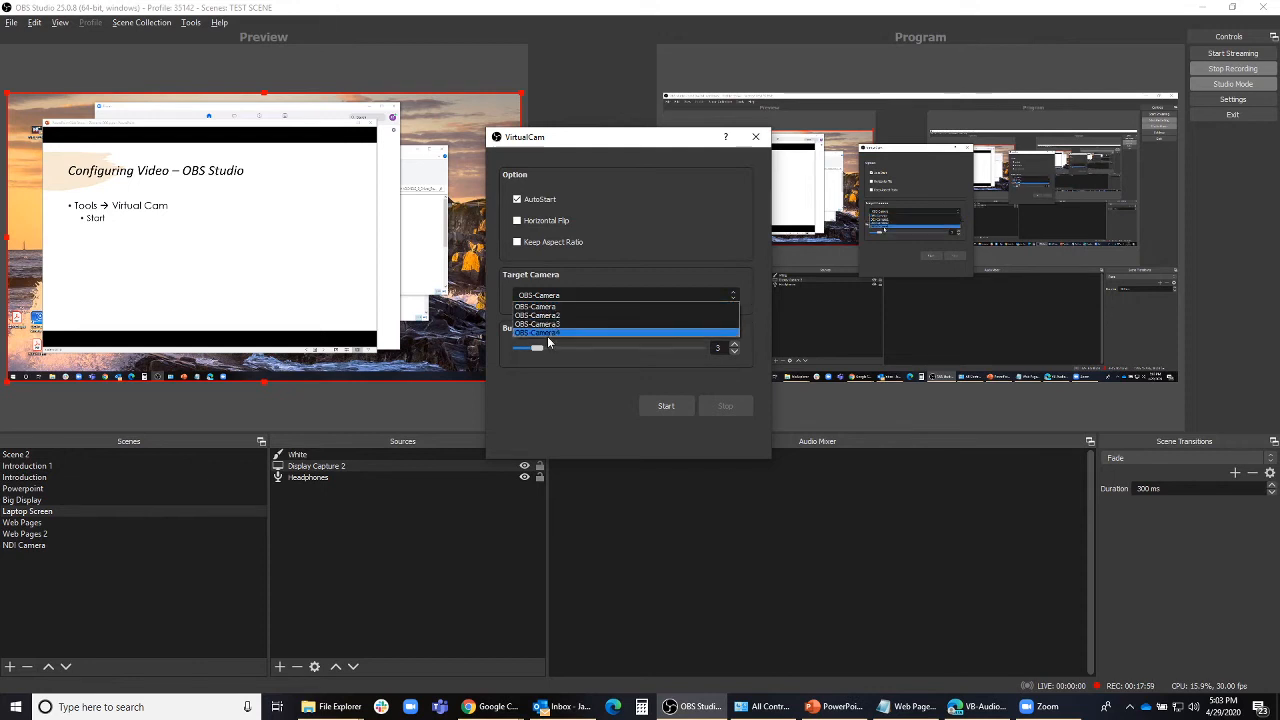
click(544, 306)
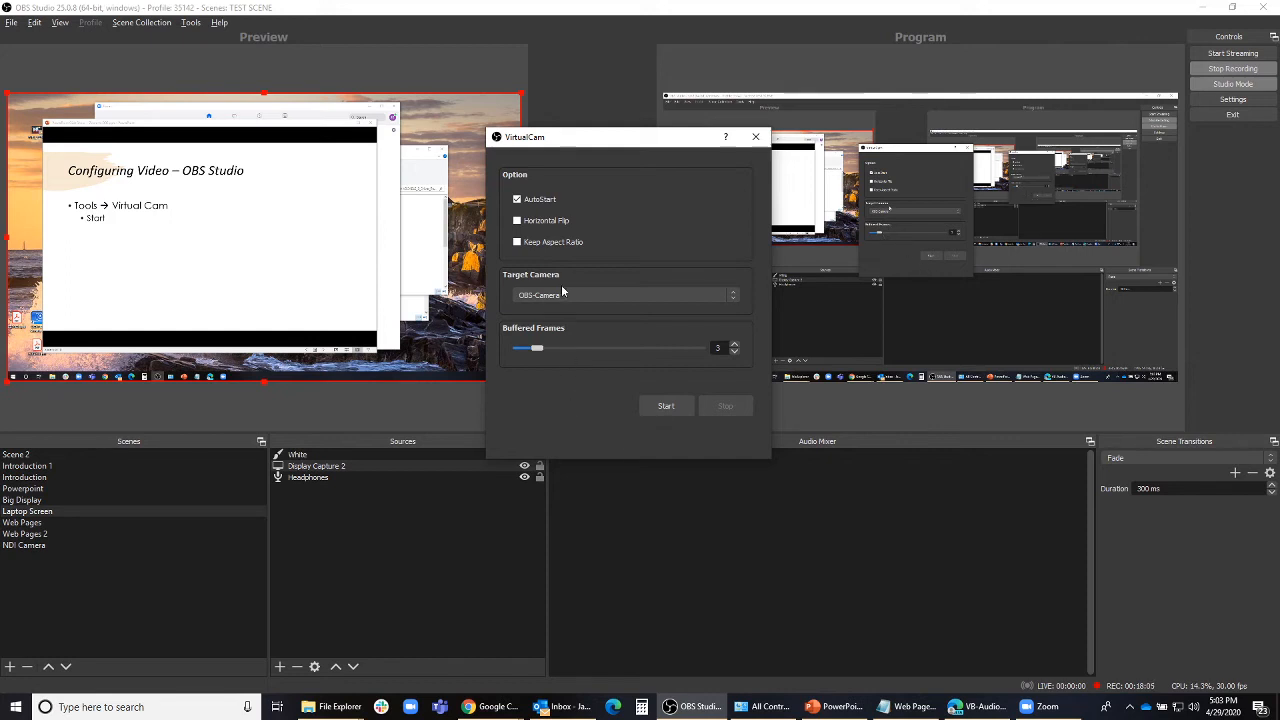
click(662, 407)
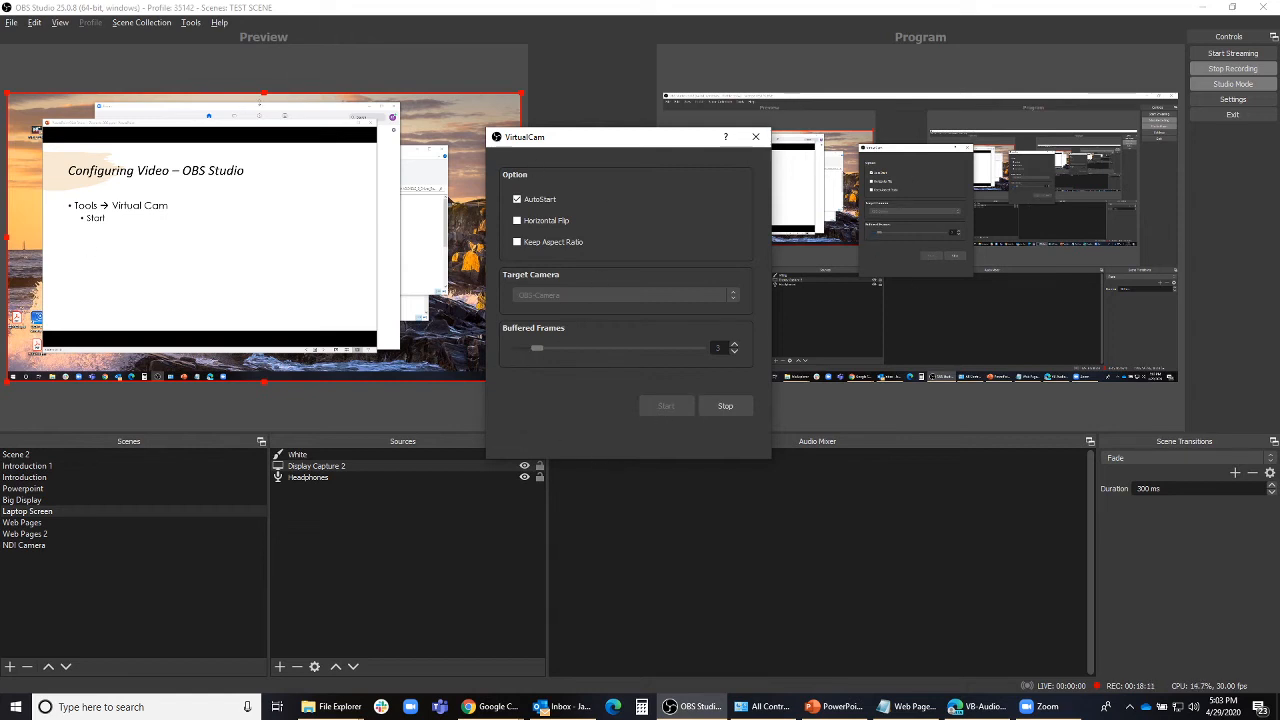
- Check the OBS-Camera preview in Zoom's video settings and close the VirtualCam dialog in OBS Studio
click(259, 104)
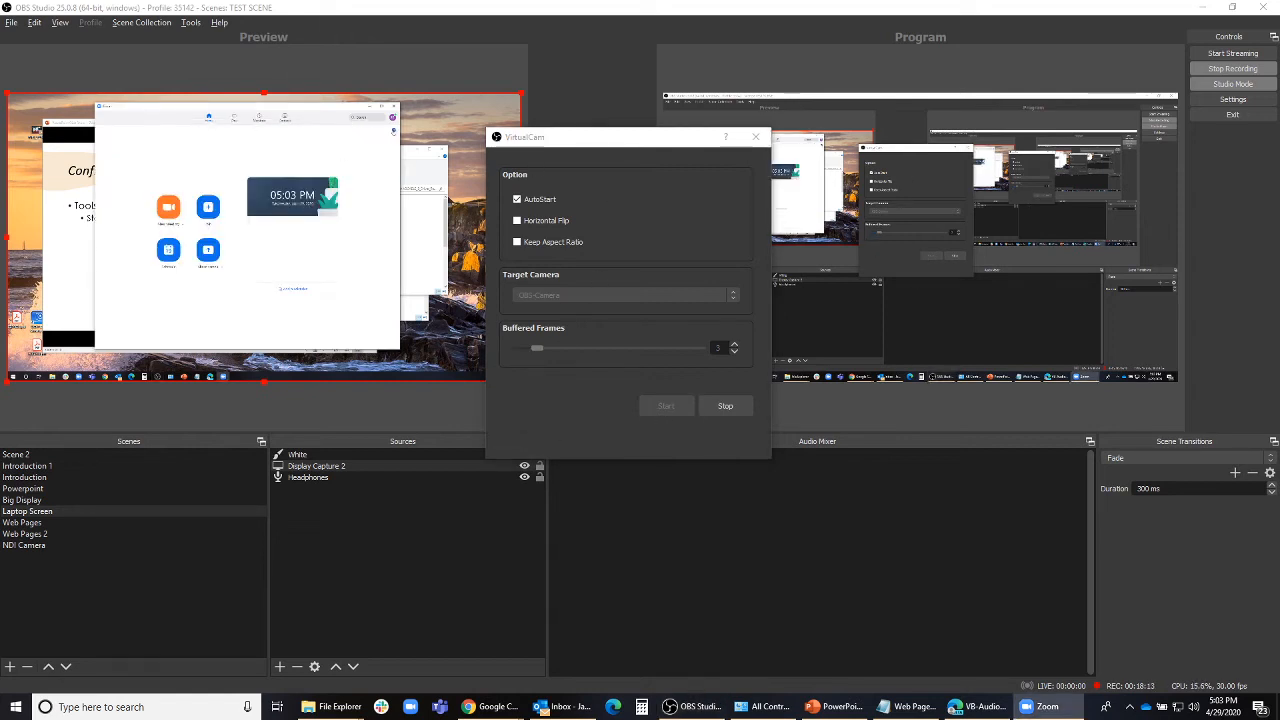
click(393, 131)
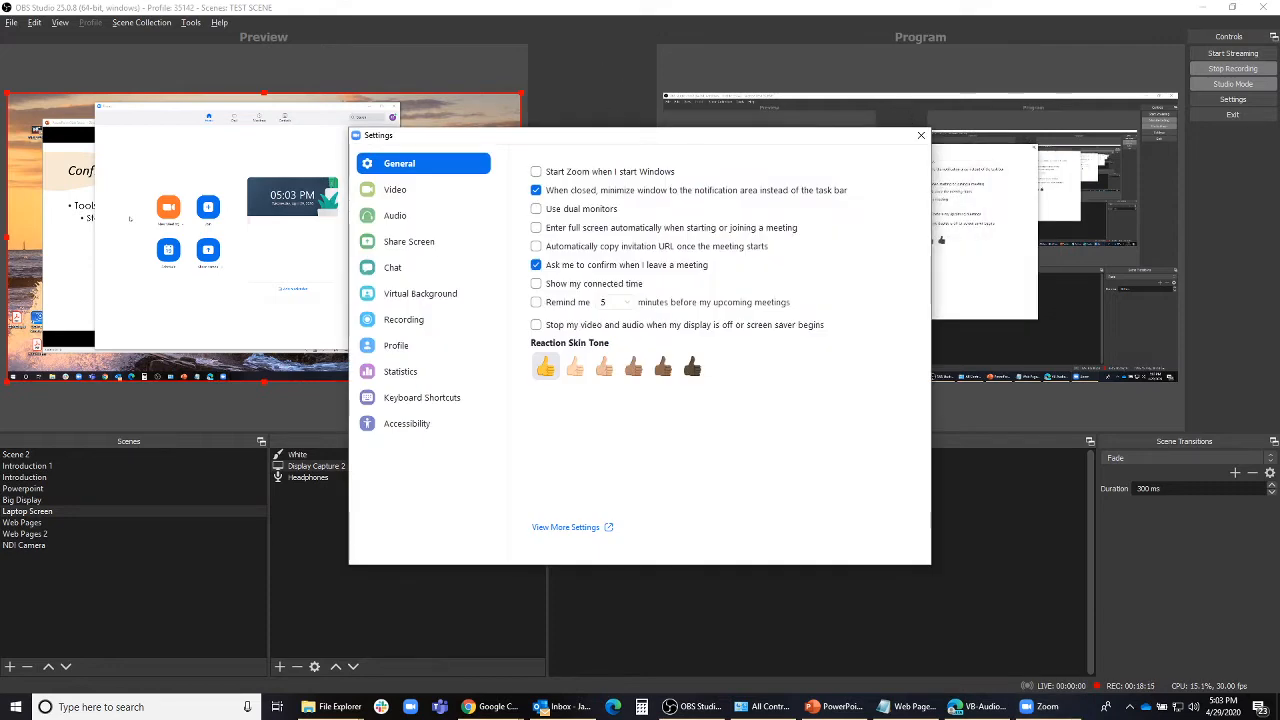
drag(537, 136, 232, 129)
click(188, 149)
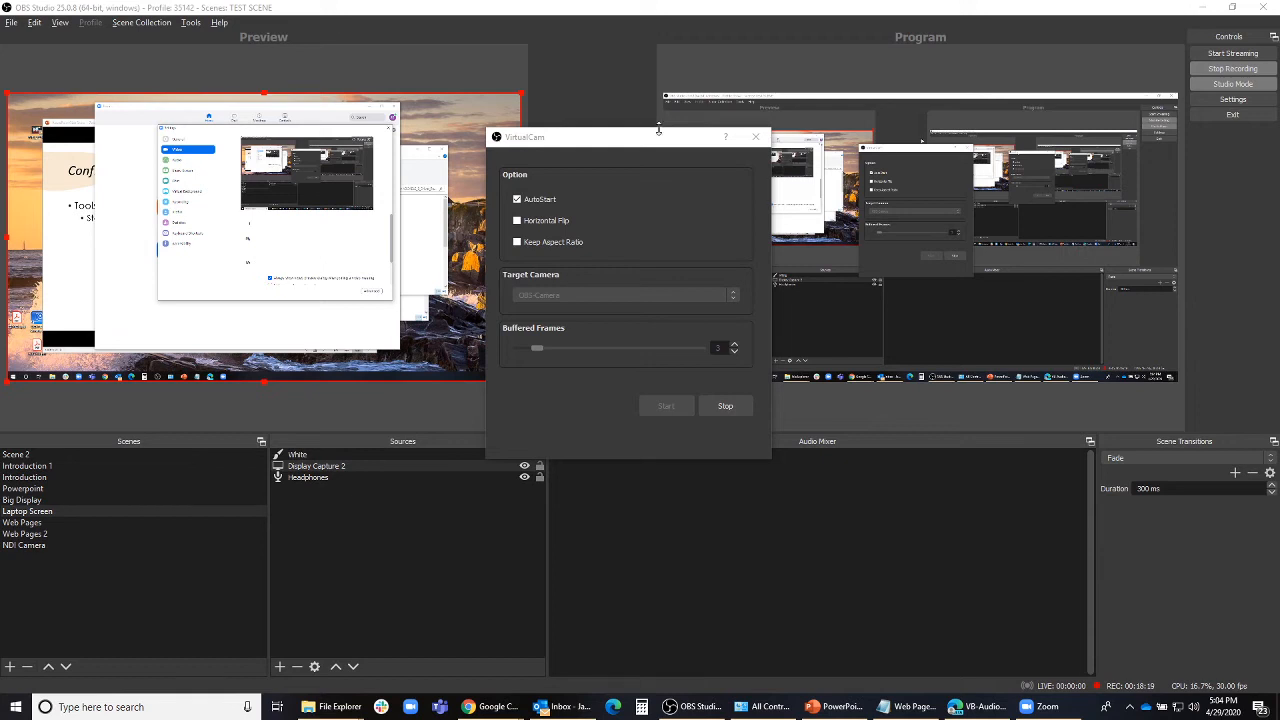
click(755, 137)
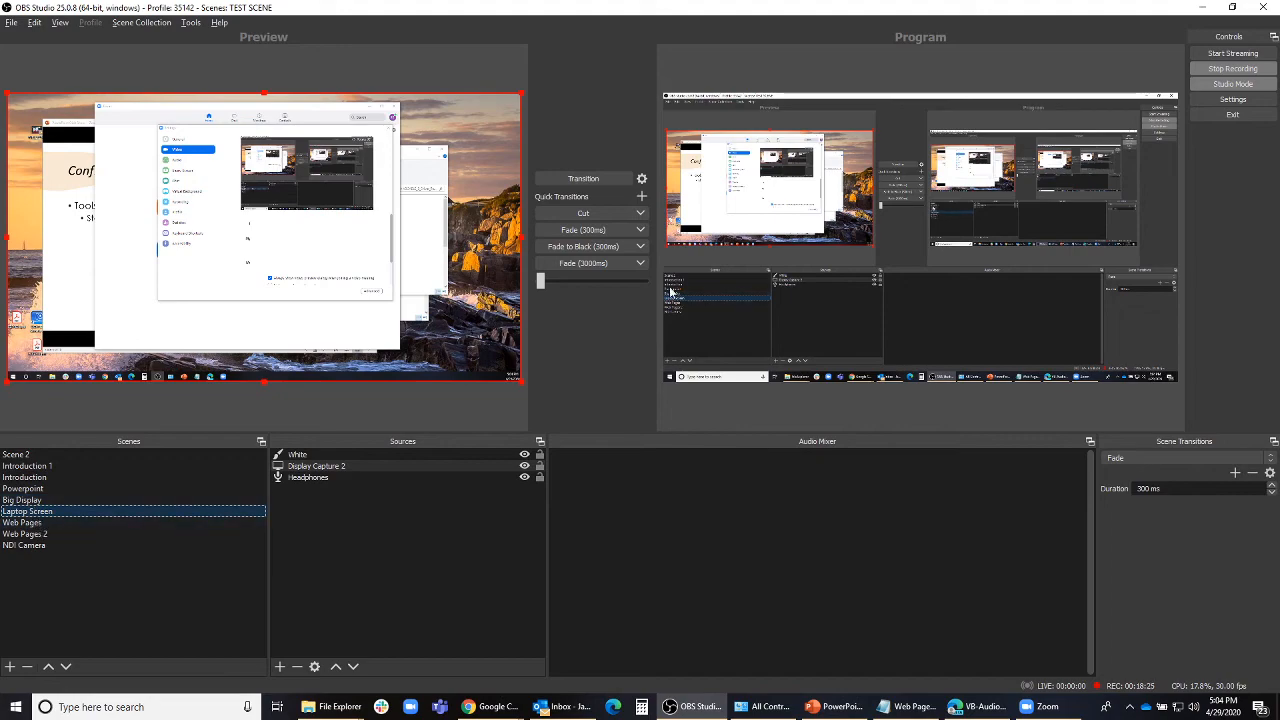
- Fade the Powerpoint scene into the program output and advance the slides to the Configure Audio Outputs bullets under Configuring Audio – OBS Studio
click(593, 231)
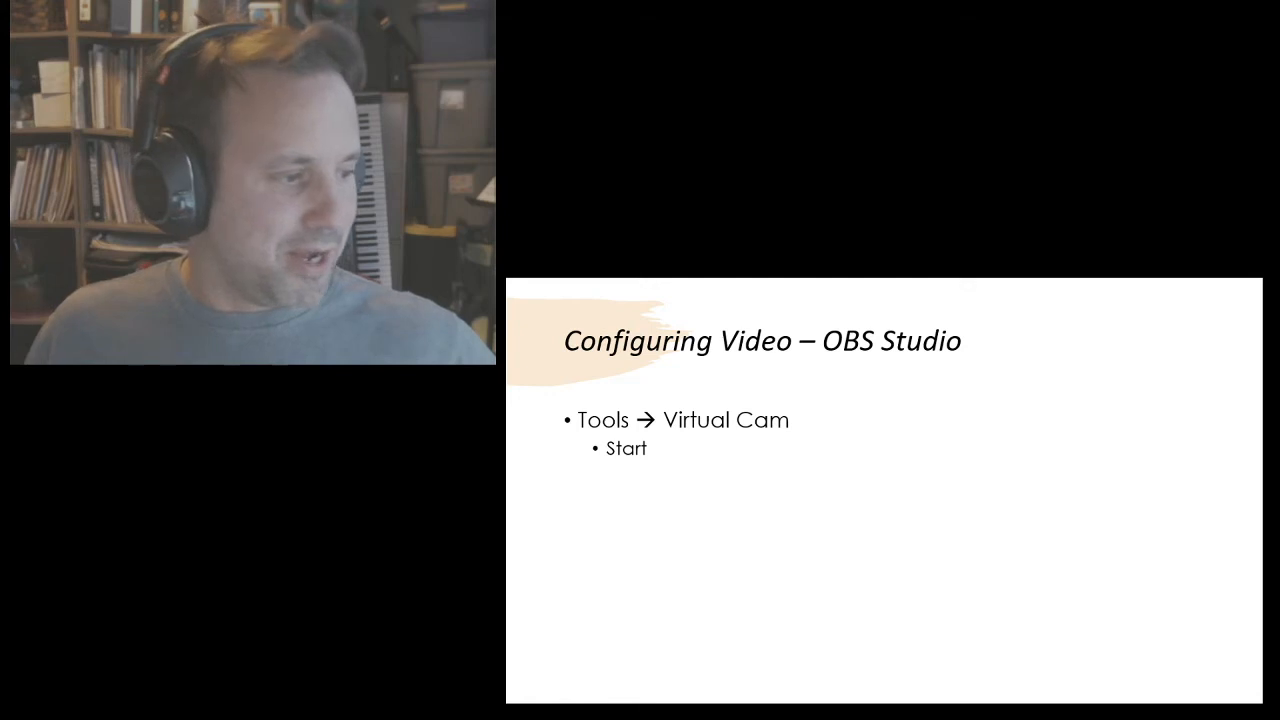
click(661, 543)
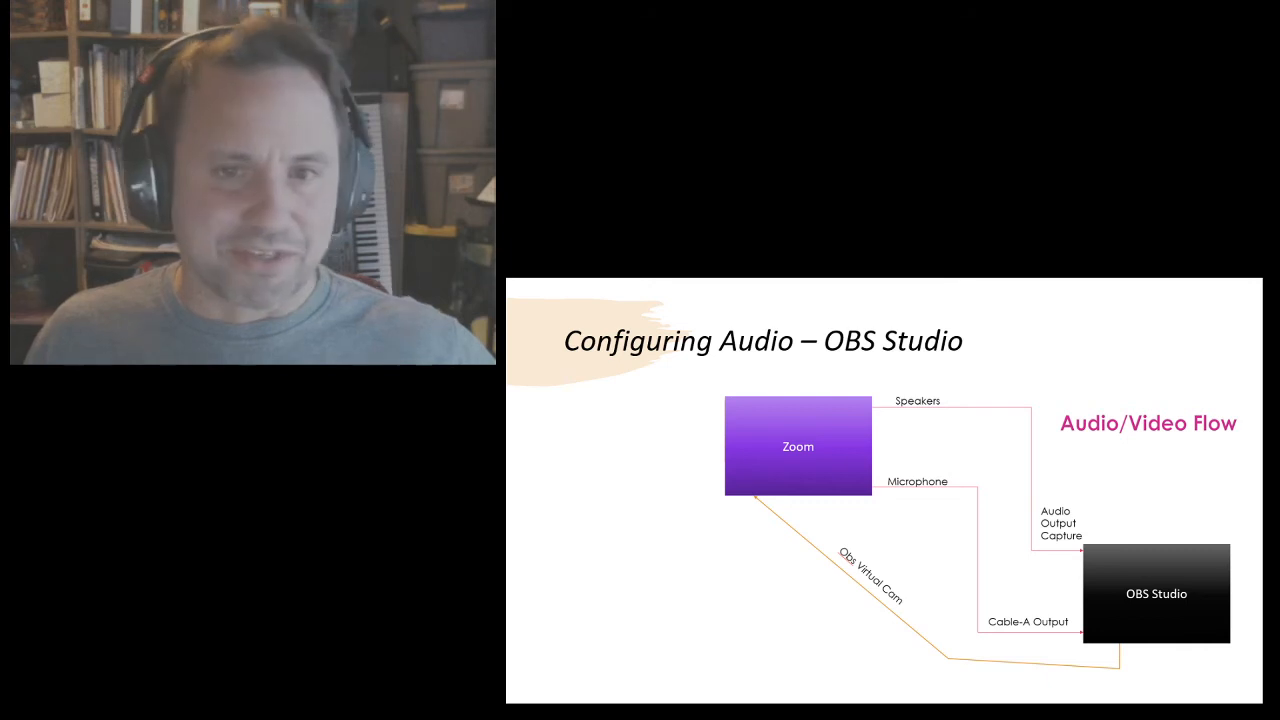
click(884, 537)
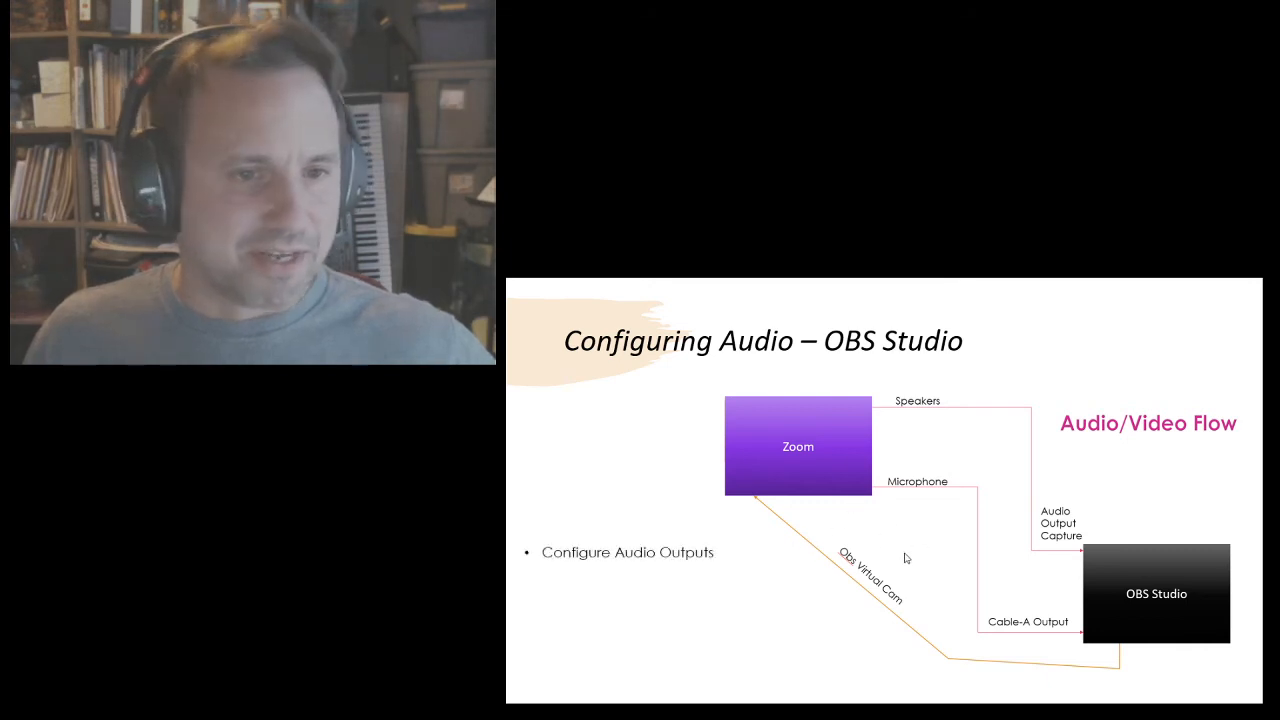
click(703, 580)
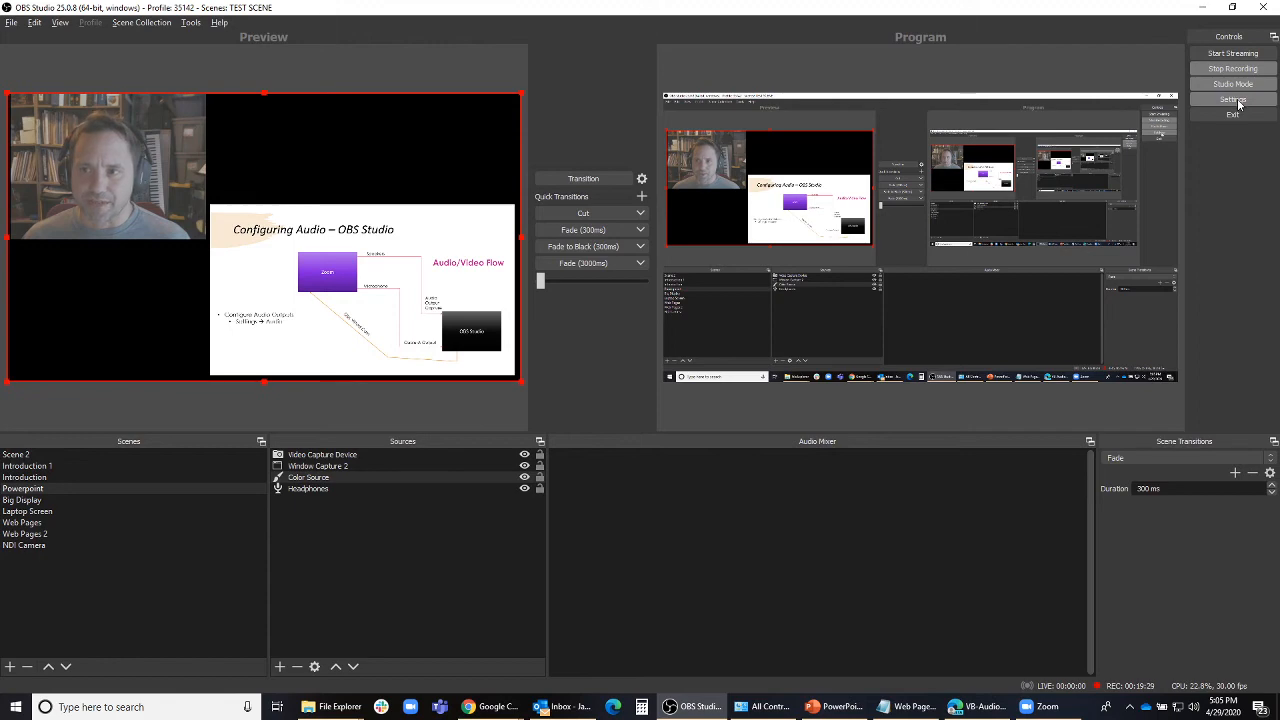
- In the OBS Studio audio settings, set Mic/Auxiliary Audio to CABLE-A Output (VB-Audio Cable A)
click(1237, 100)
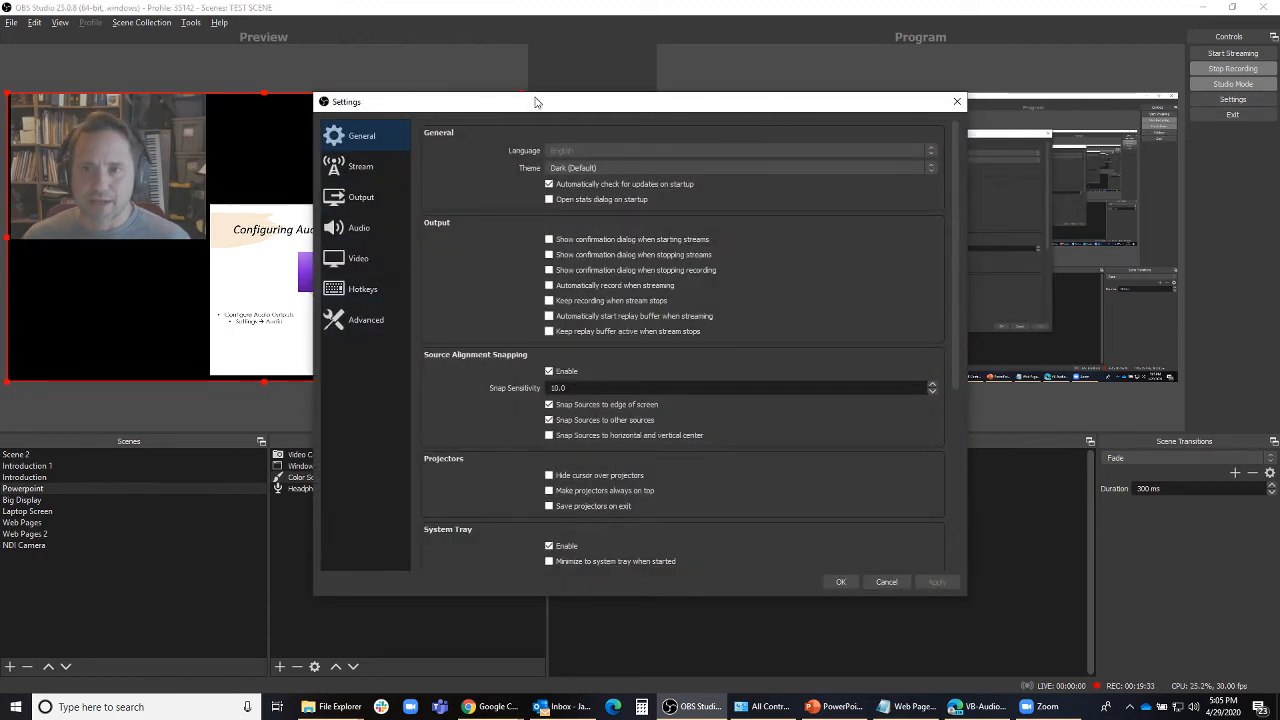
drag(541, 103, 343, 107)
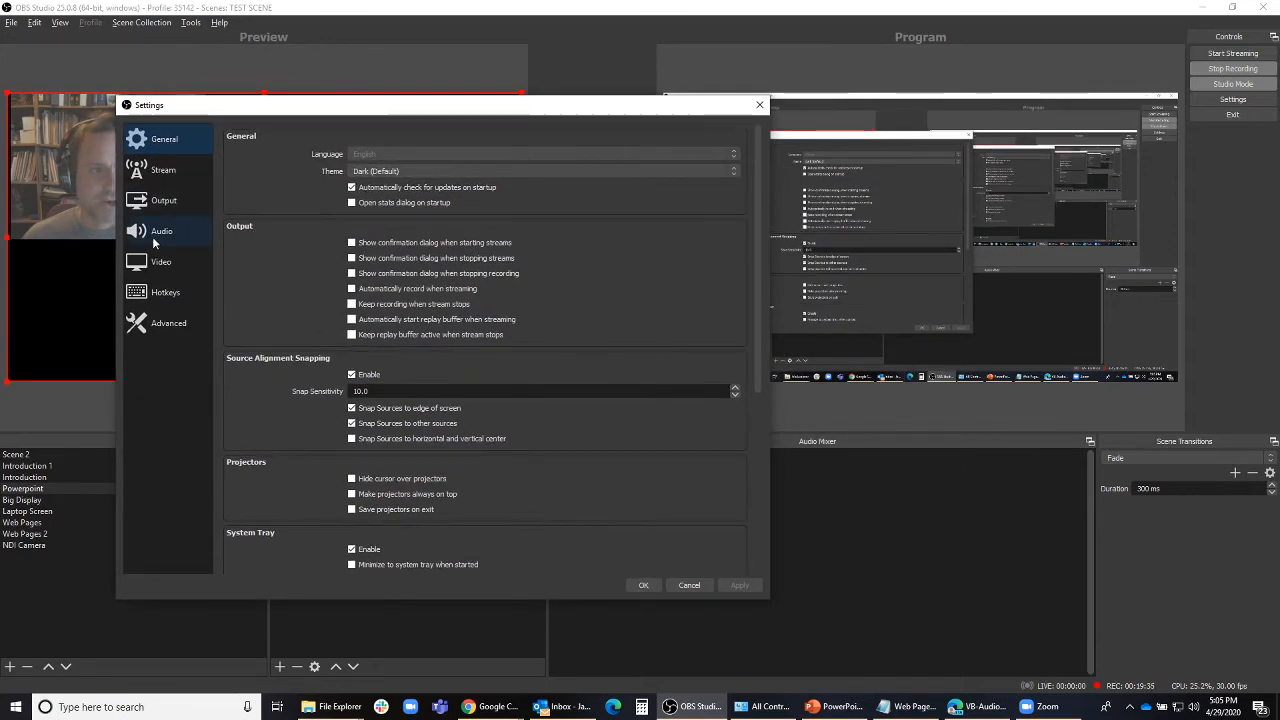
click(158, 238)
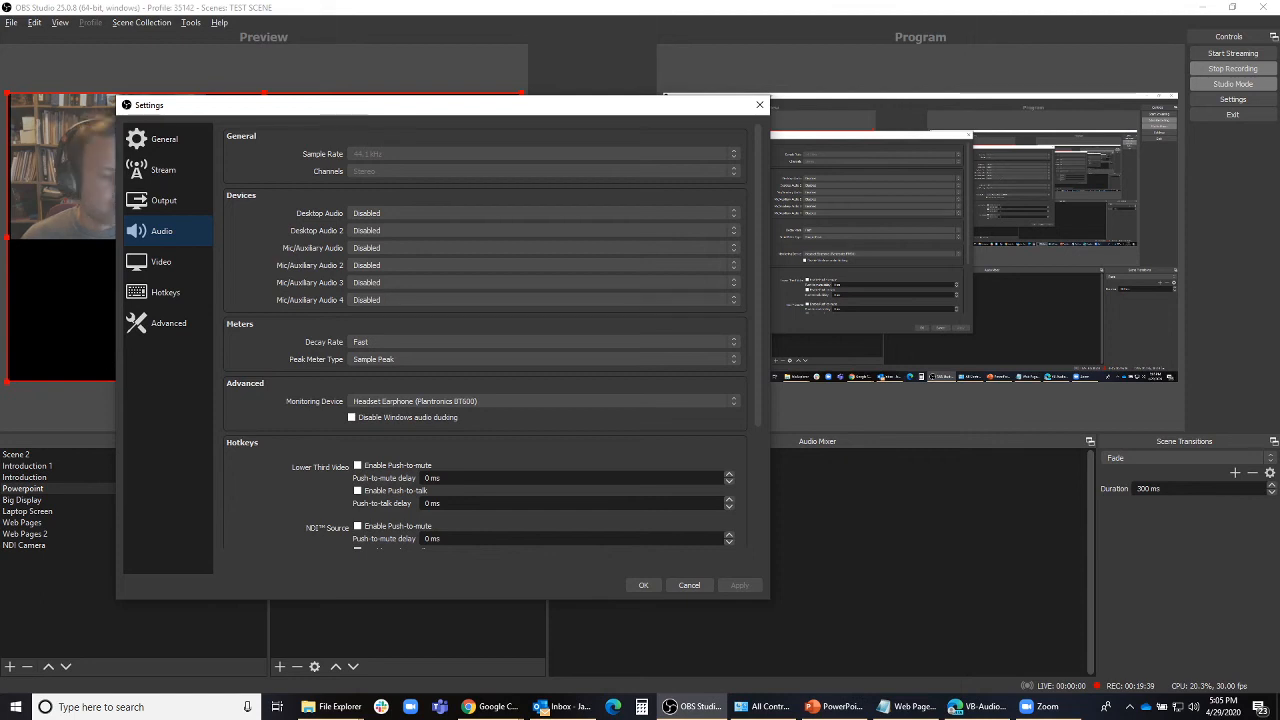
key(alt+Tab)
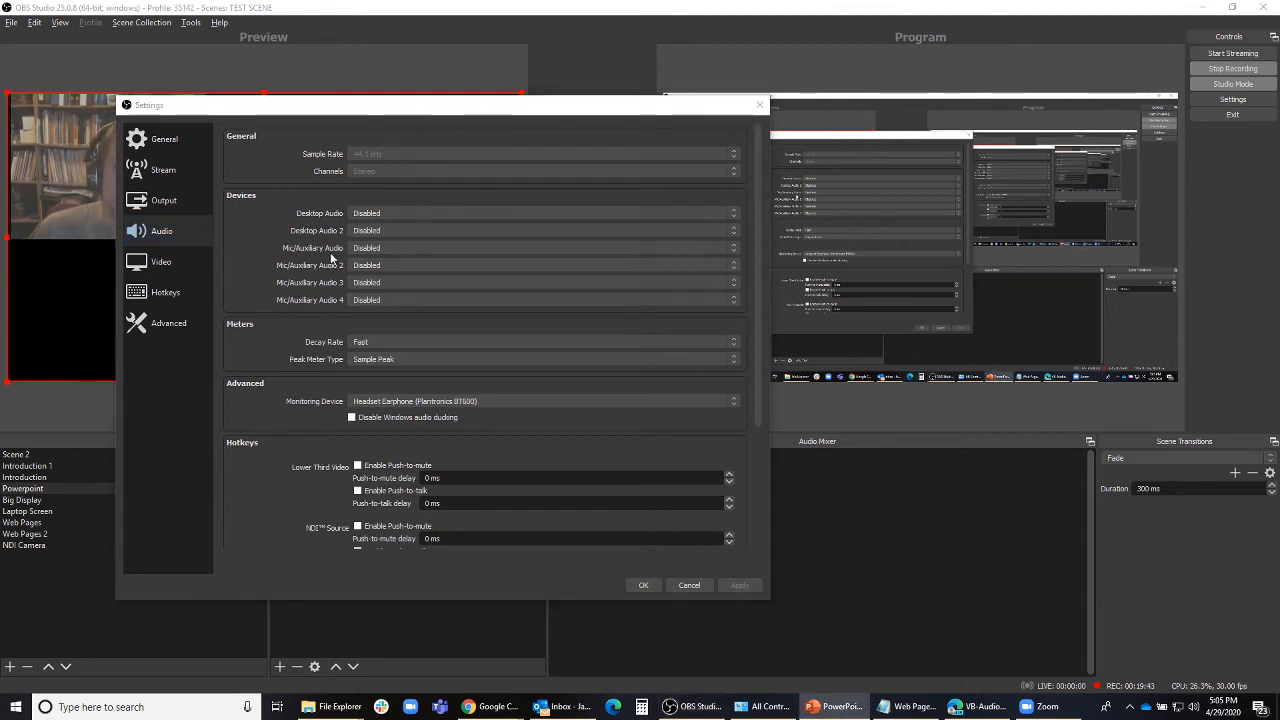
click(404, 248)
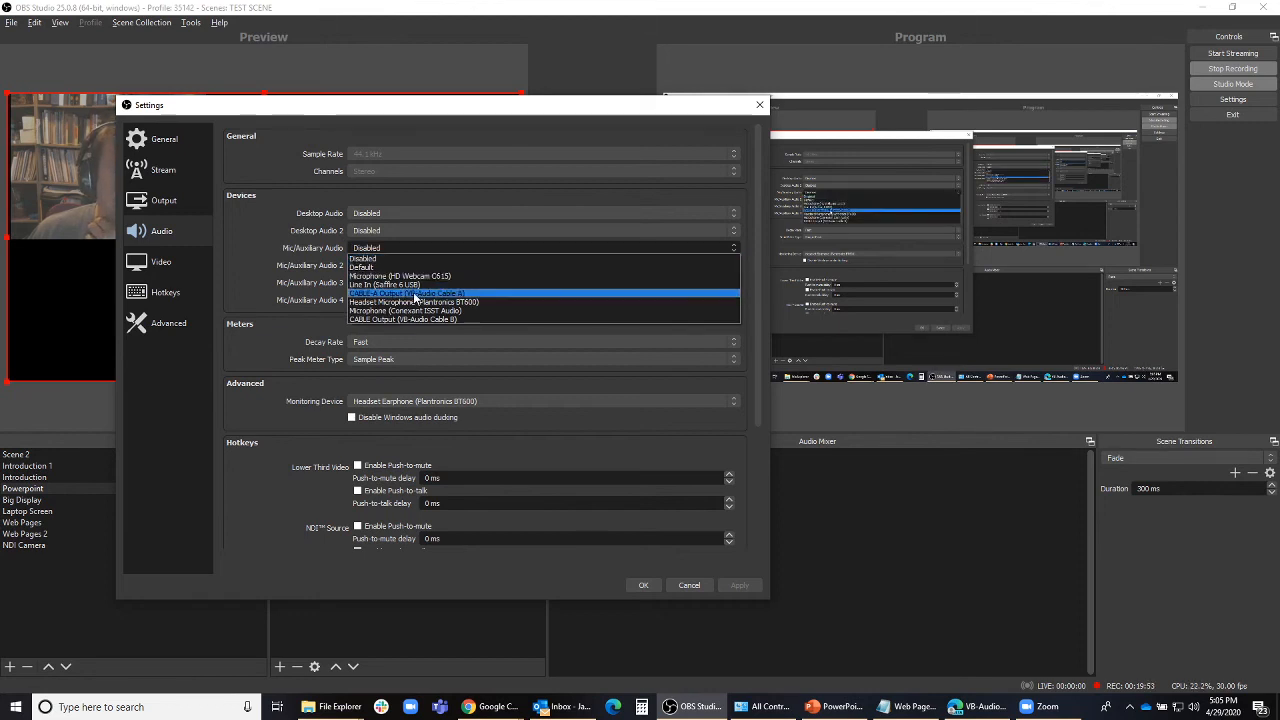
click(412, 293)
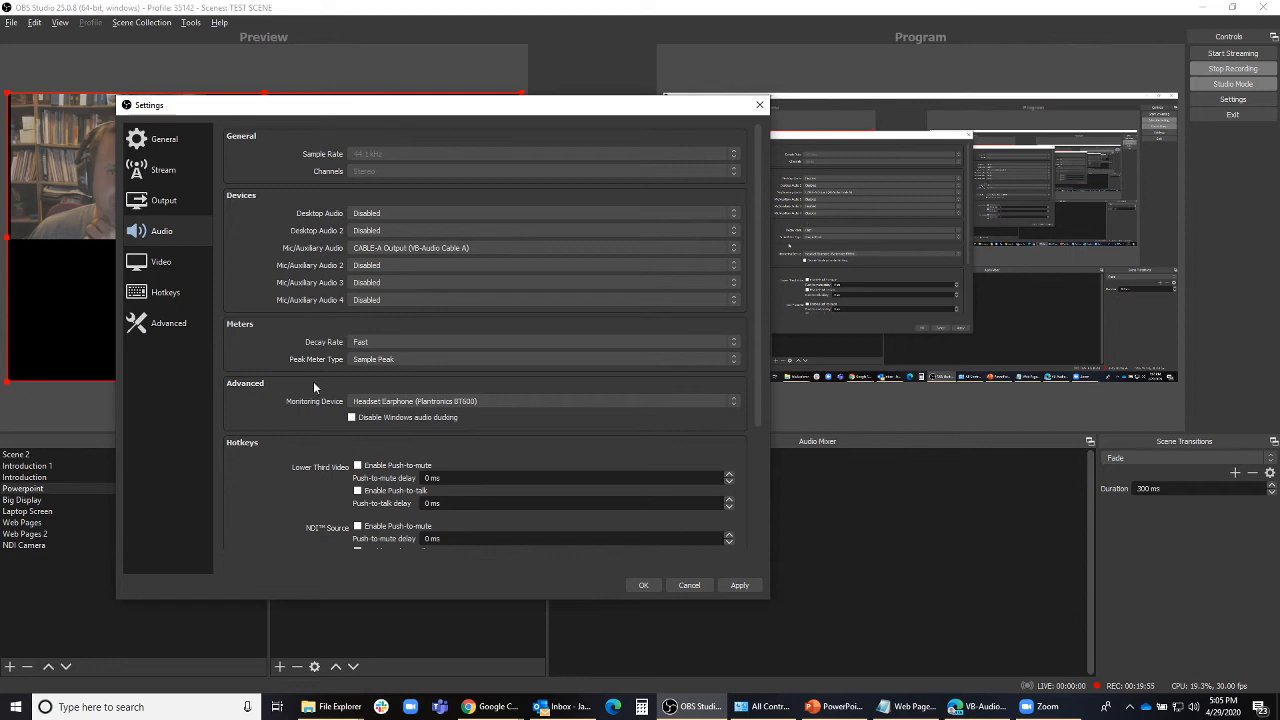
- Set Mic/Auxiliary Audio 2 to CABLE Output (VB-Audio Cable B)
key(alt+Tab)
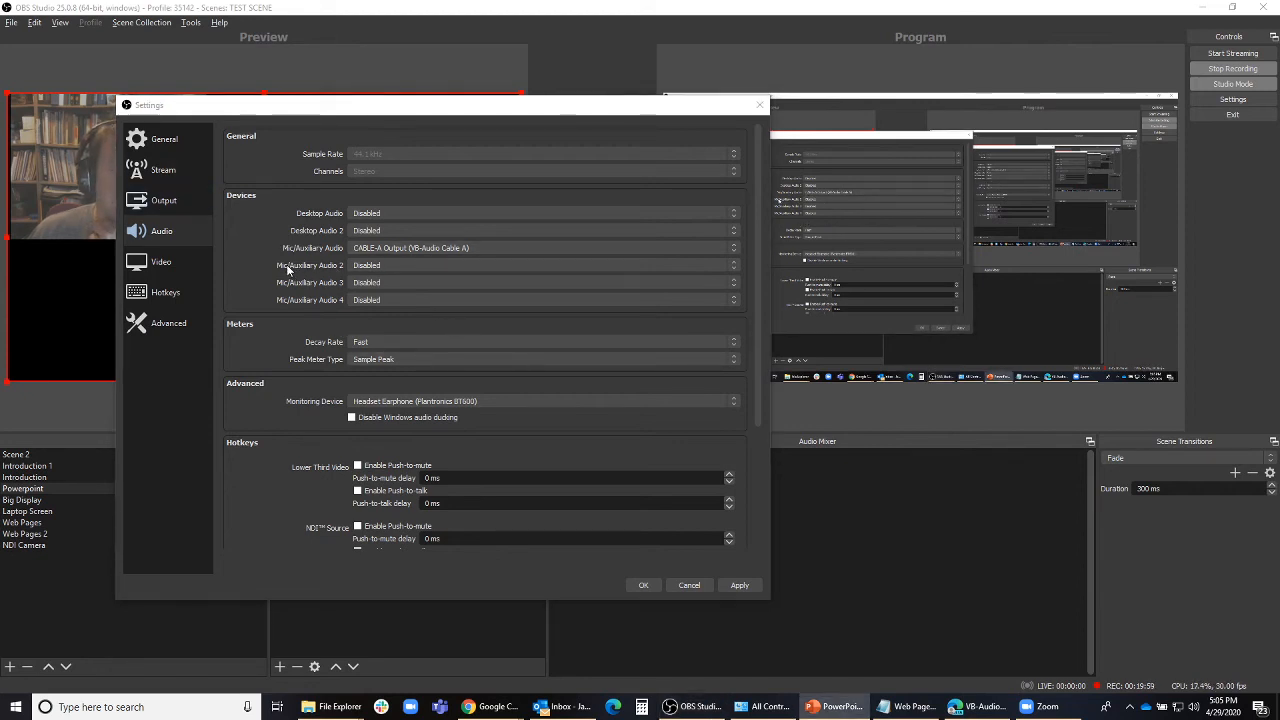
click(398, 268)
click(397, 266)
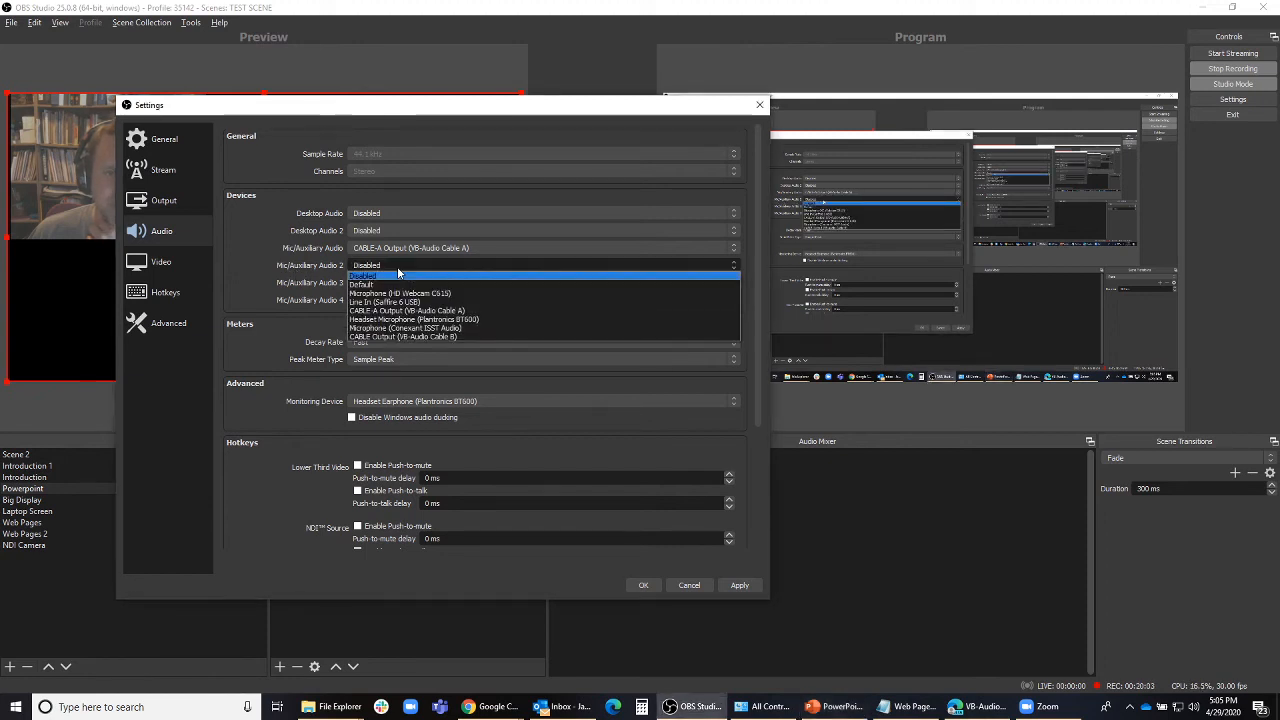
click(441, 336)
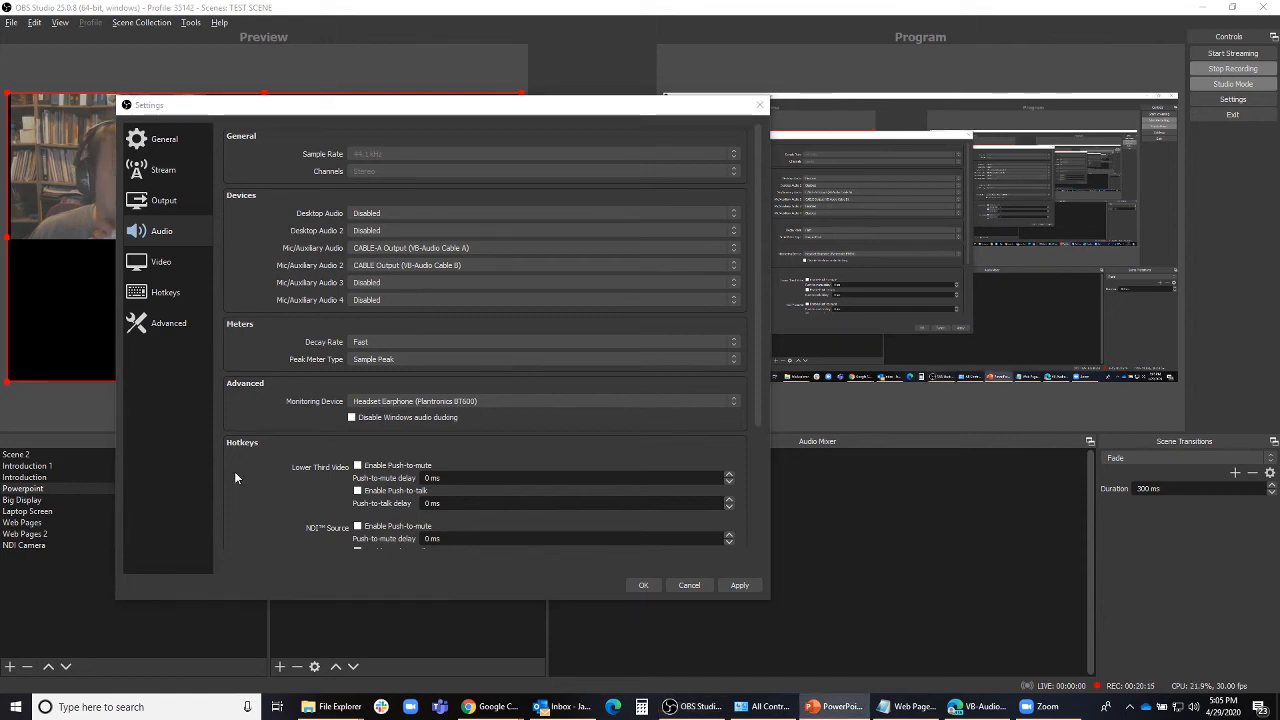
- Choose Headset Earphone (Plantronics BT600) as the audio monitoring device
click(396, 403)
click(388, 402)
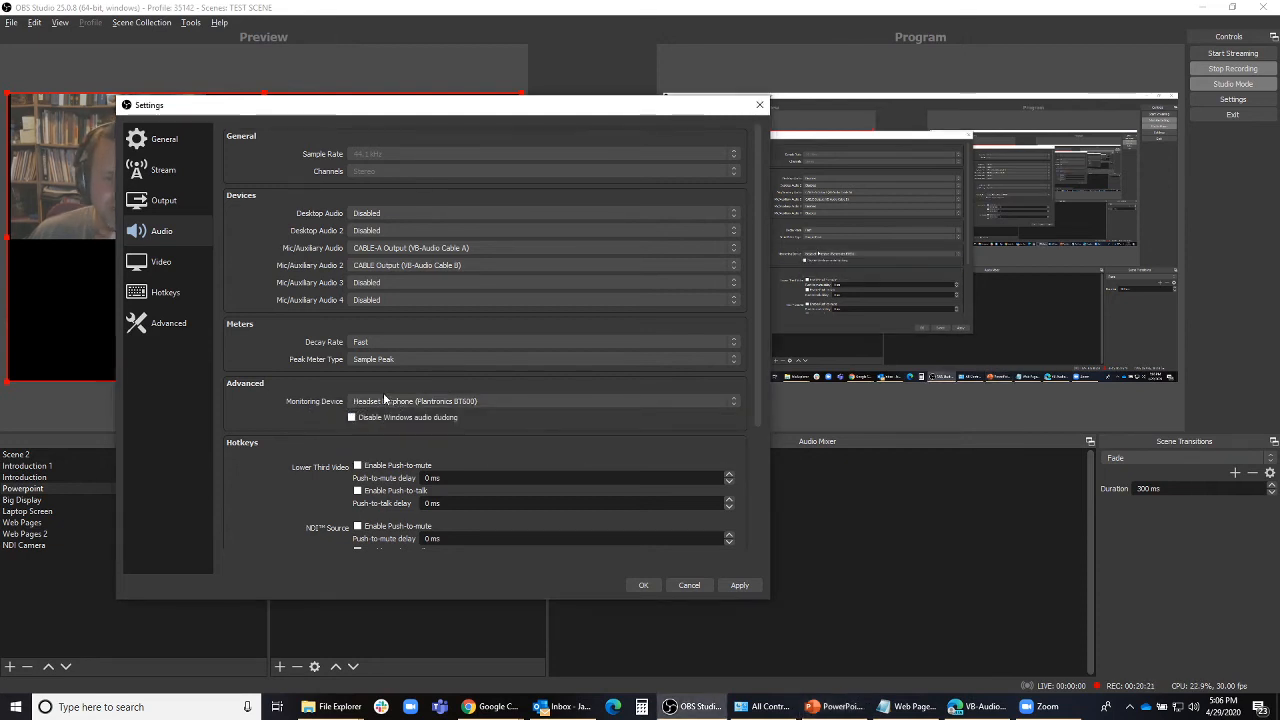
click(379, 403)
click(378, 404)
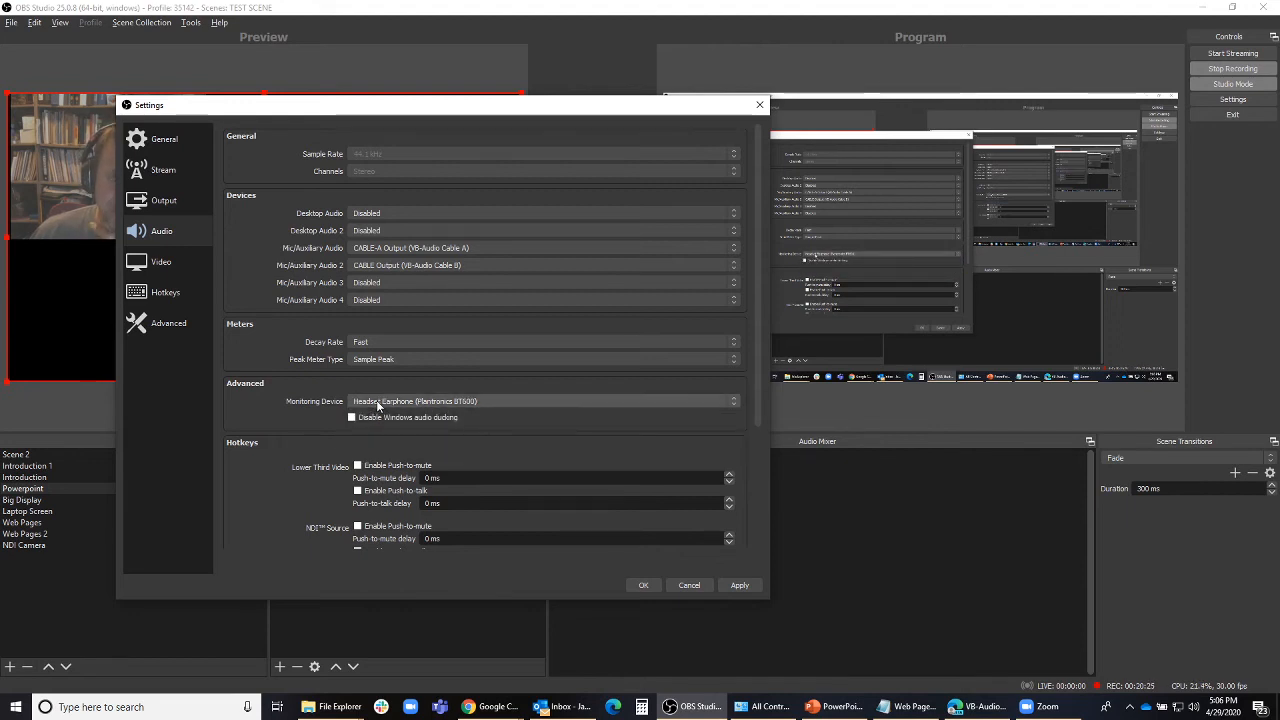
click(377, 404)
click(368, 408)
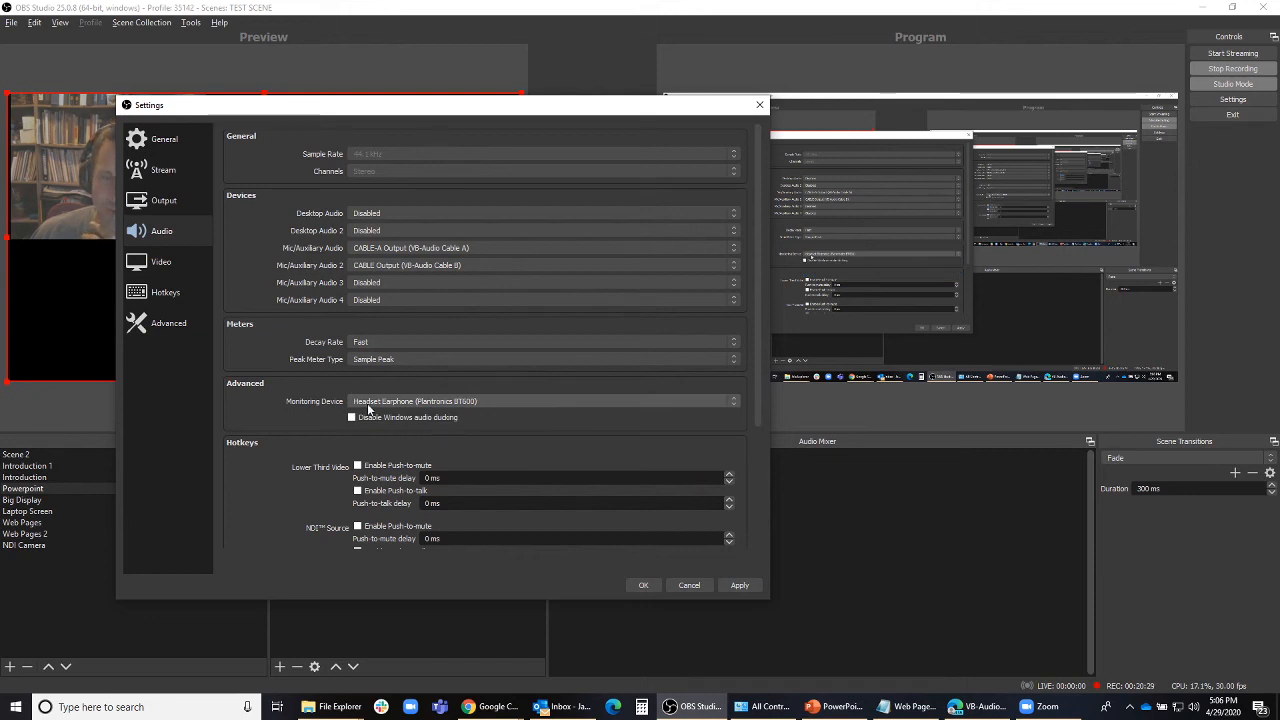
click(394, 404)
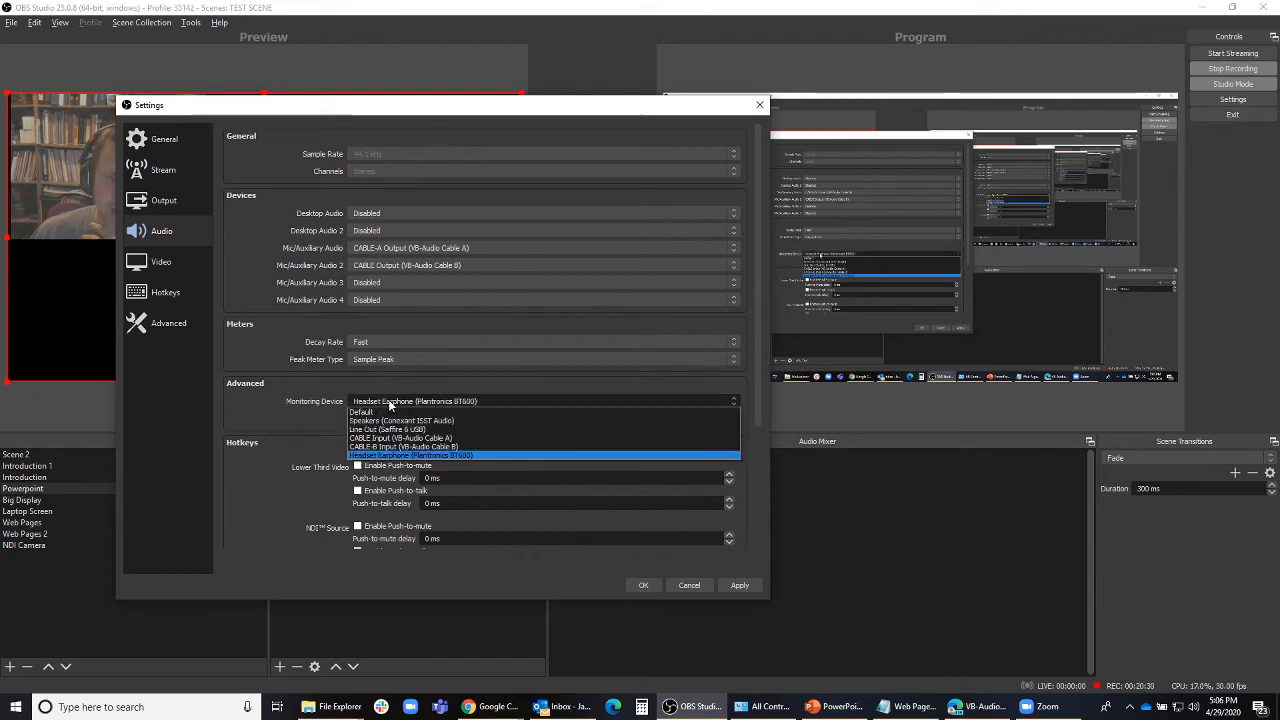
click(376, 456)
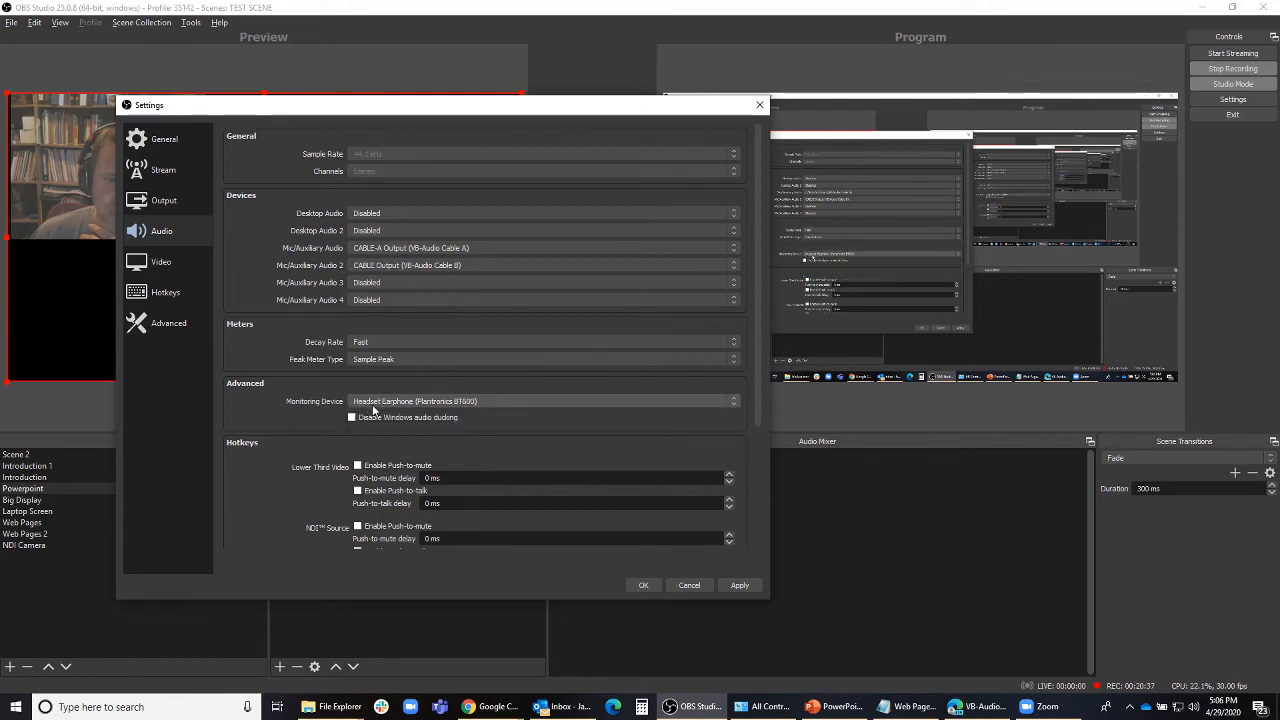
- Apply the changed audio device settings and close the settings dialog
click(739, 585)
click(638, 585)
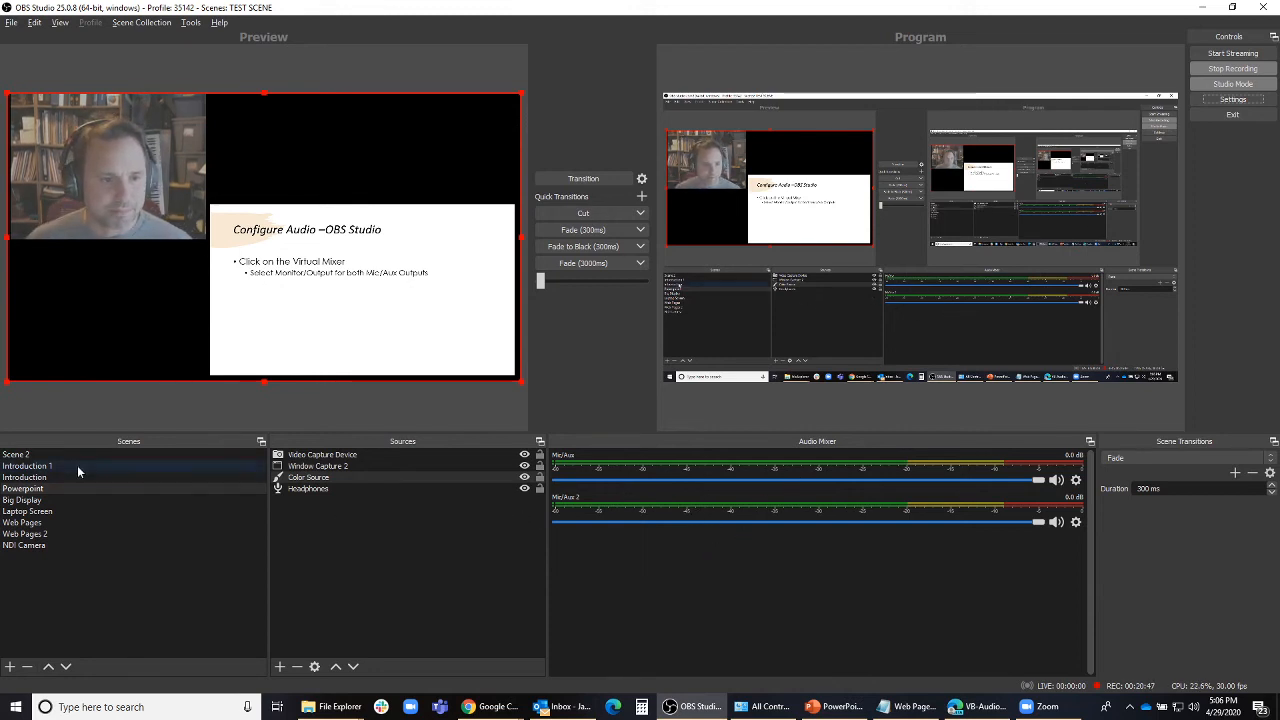
click(338, 457)
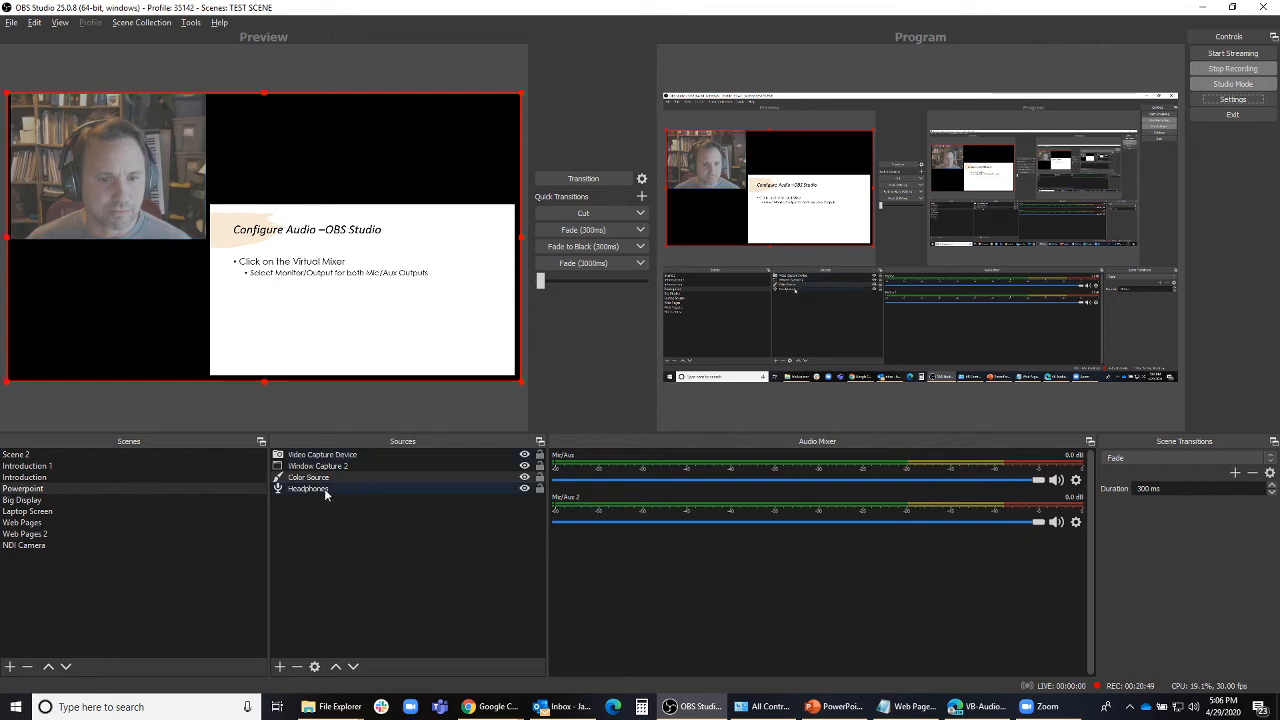
click(320, 489)
click(716, 565)
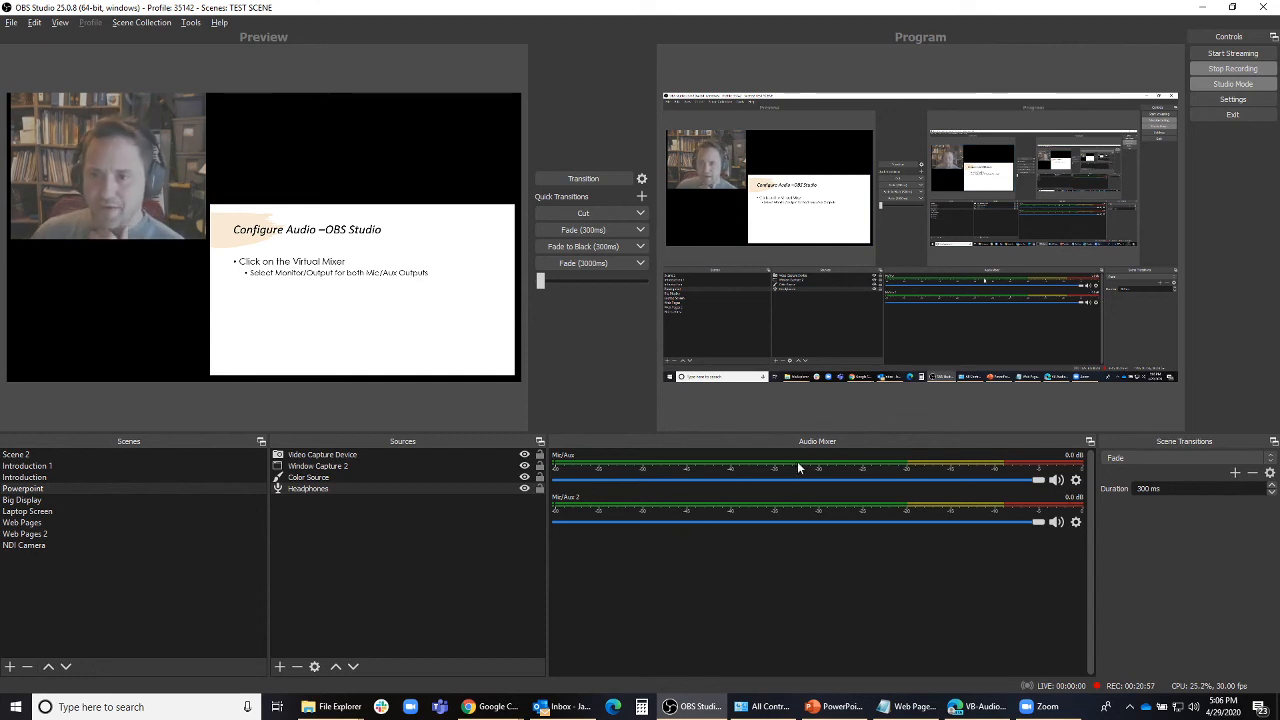
- Load the Big Display scene into the preview and cut it to the program output
click(54, 477)
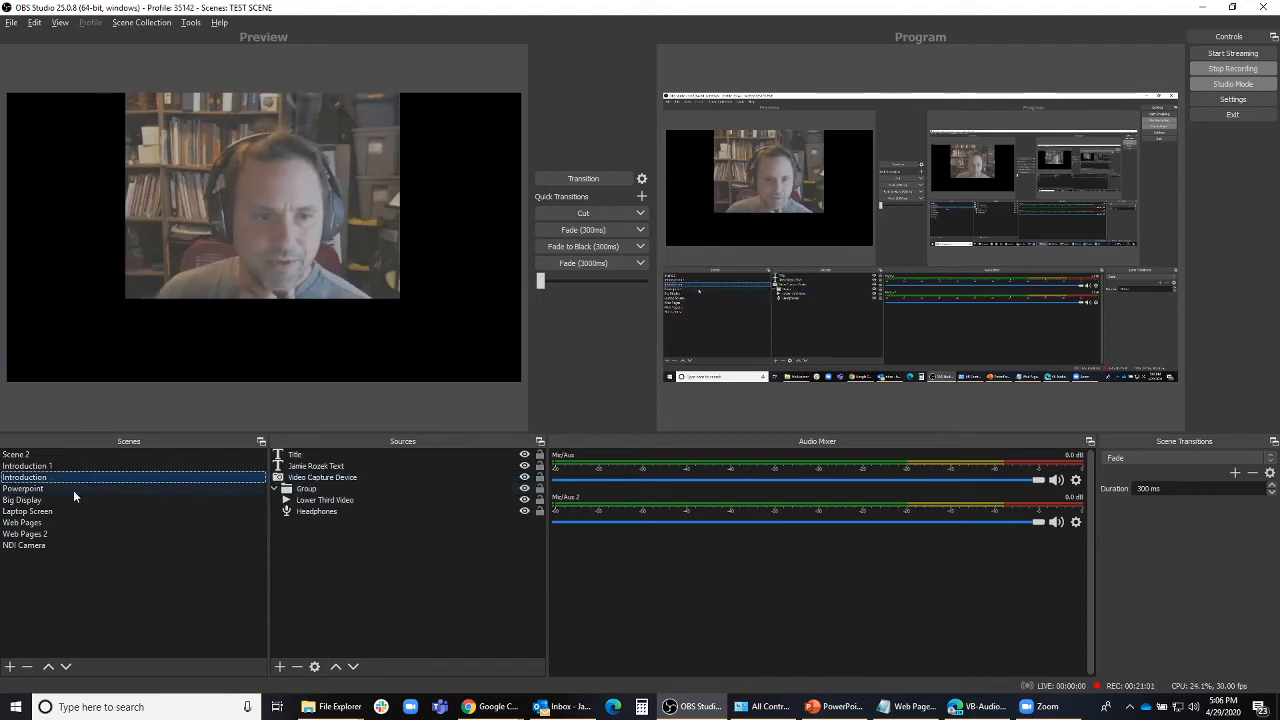
click(53, 511)
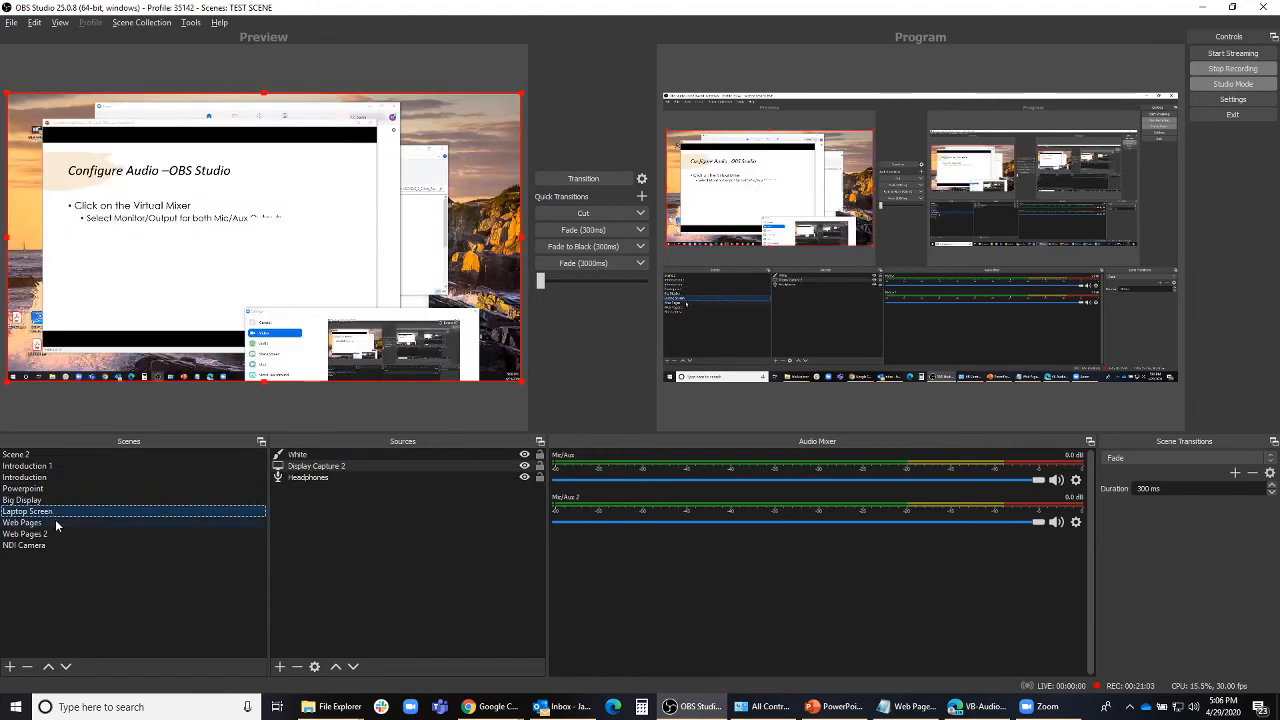
click(60, 502)
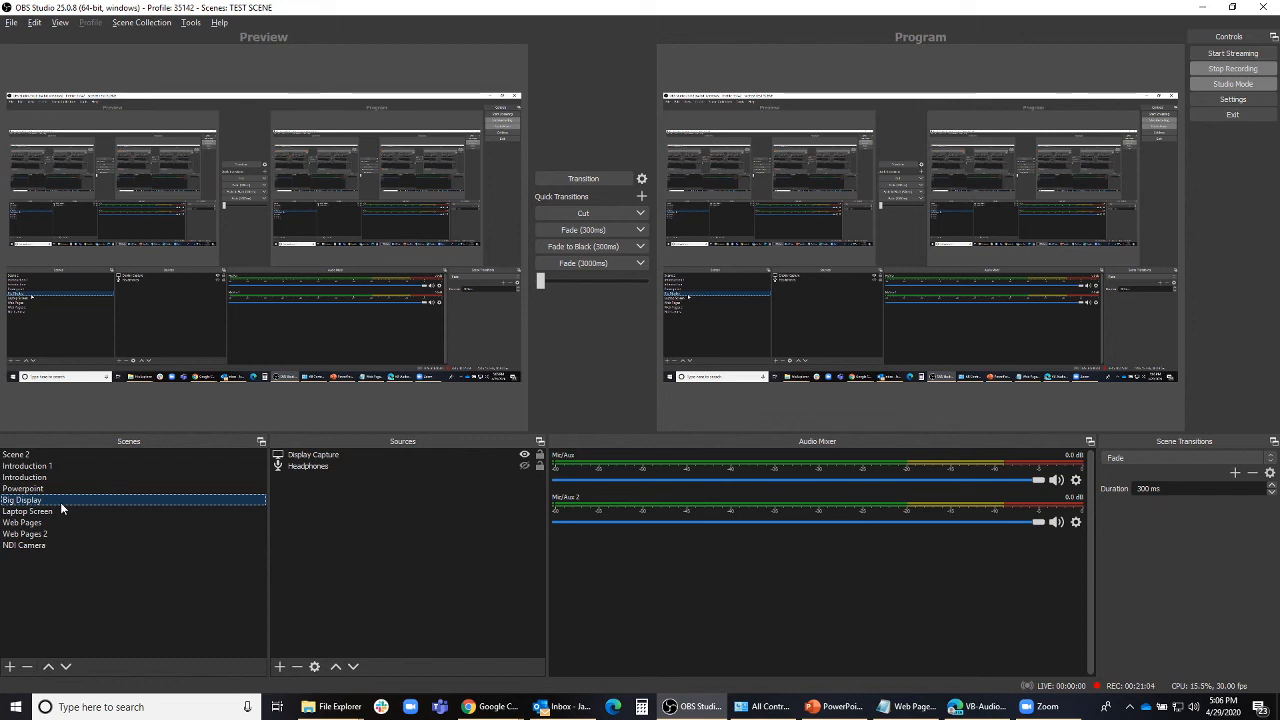
click(583, 213)
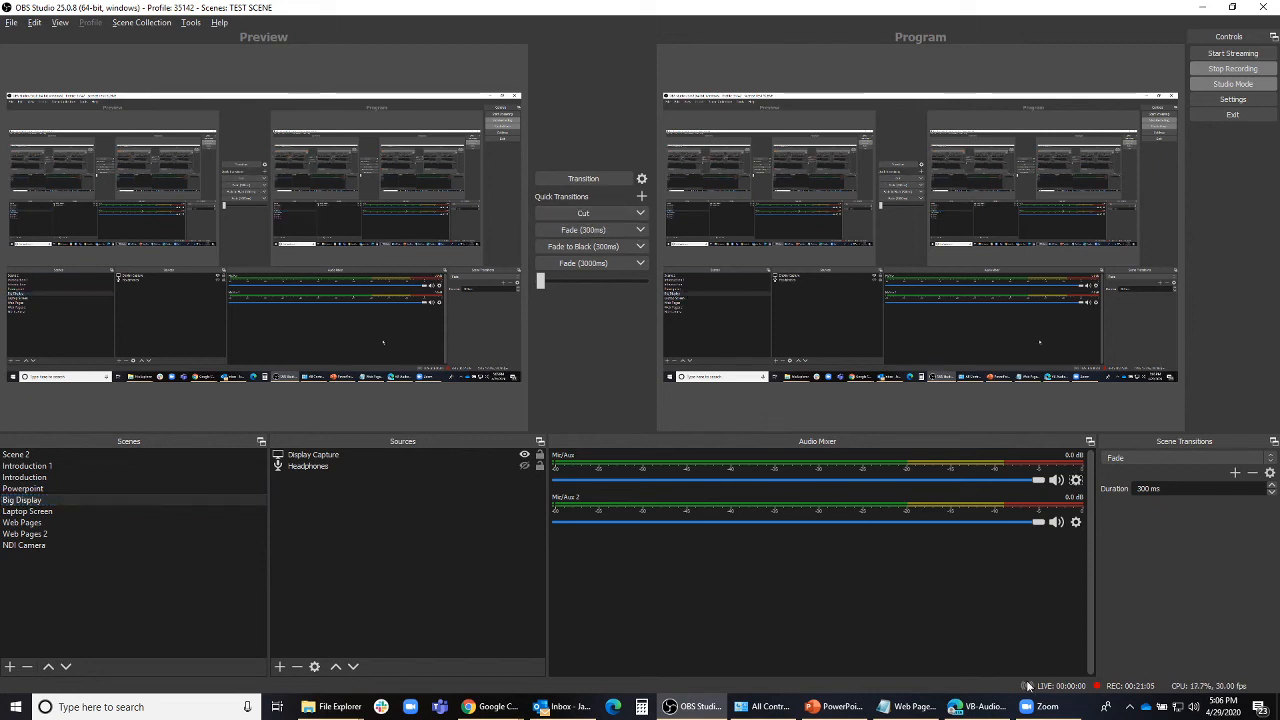
- In the advanced audio properties, set Mic/Aux audio monitoring to Monitor and Output
click(1077, 484)
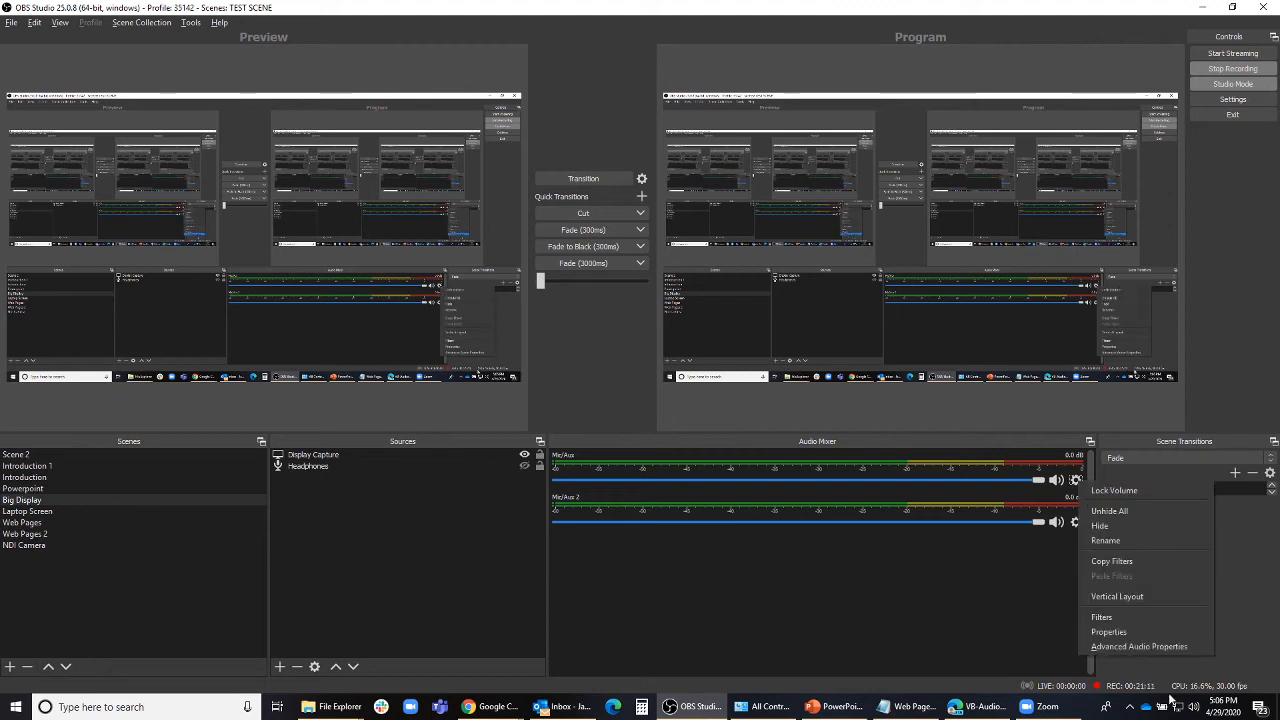
click(1127, 649)
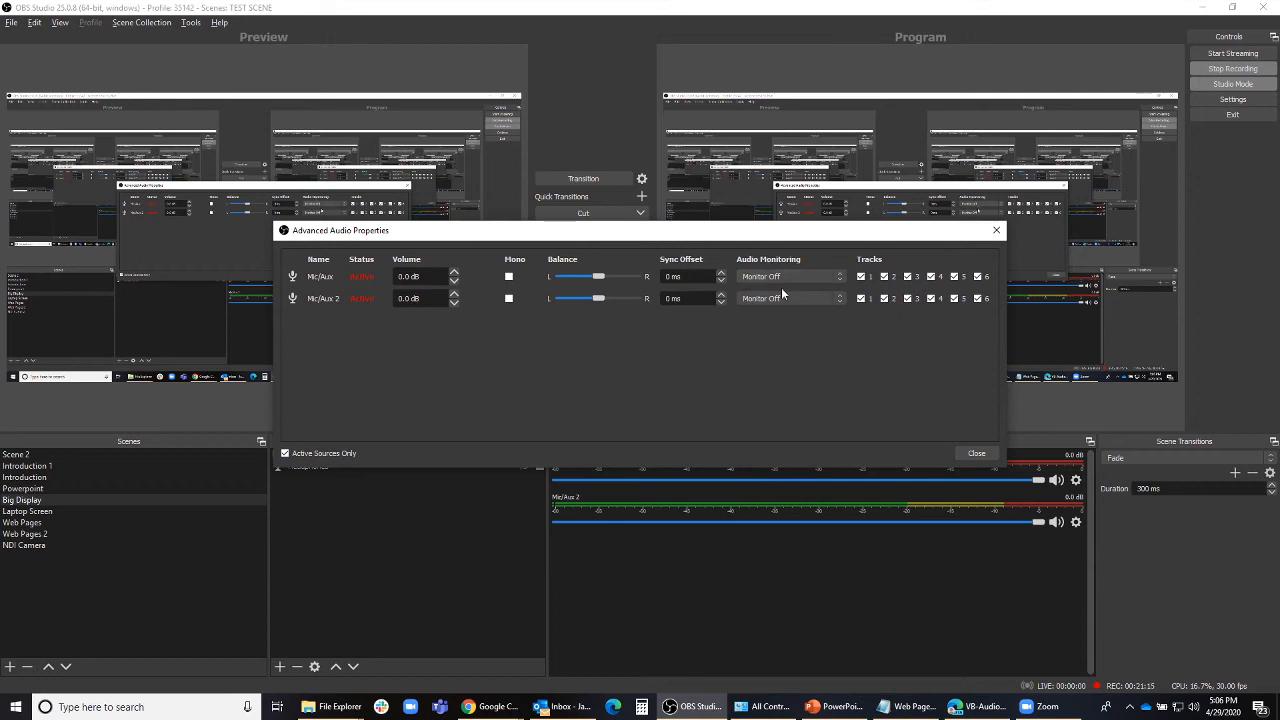
click(840, 279)
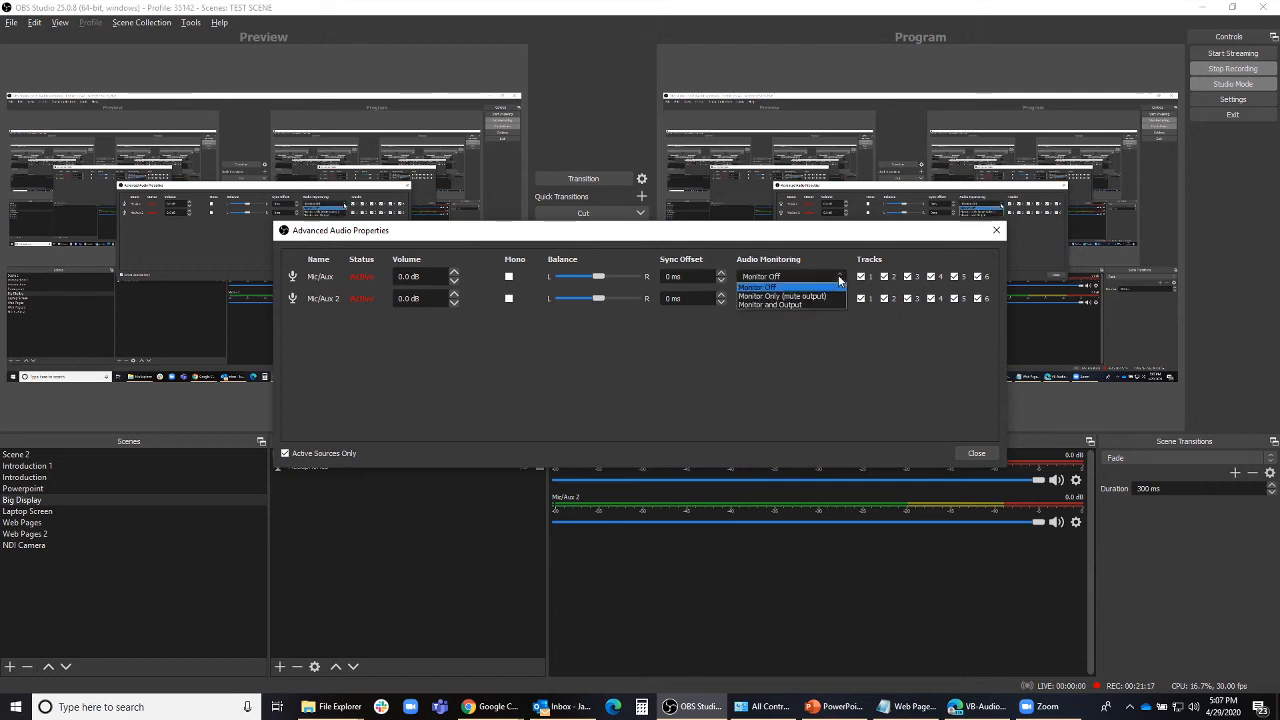
click(840, 280)
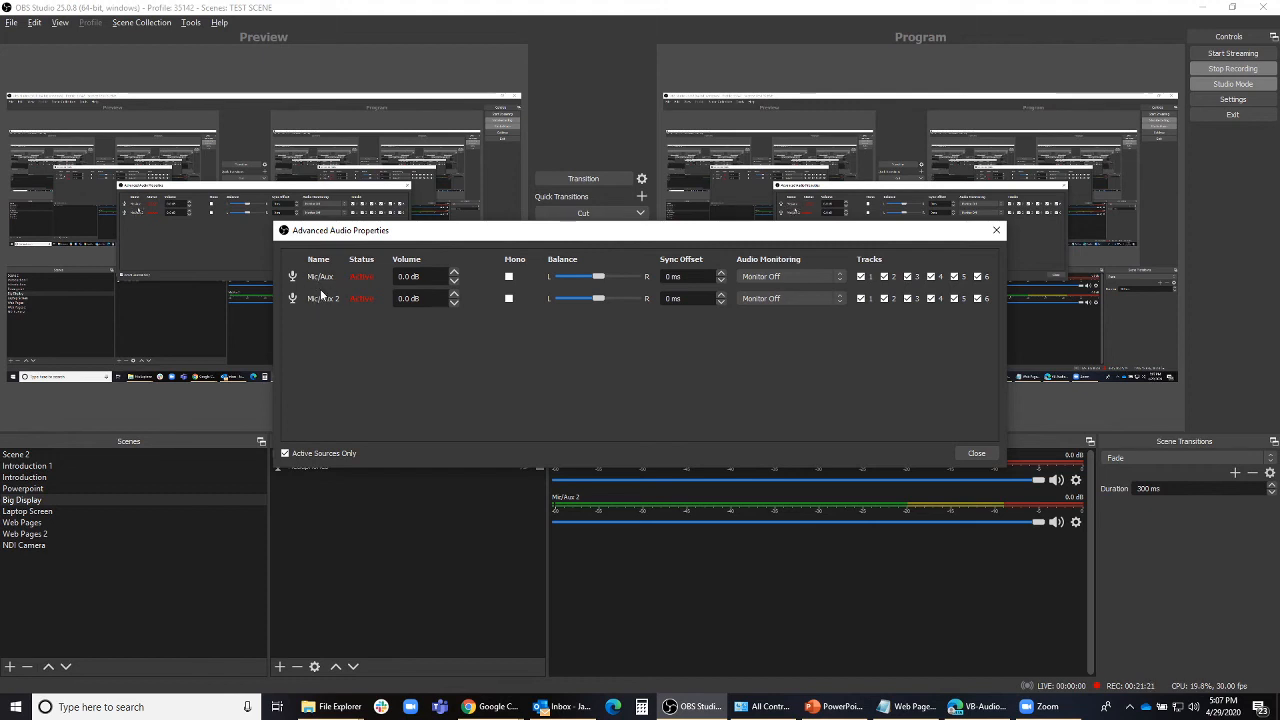
click(812, 277)
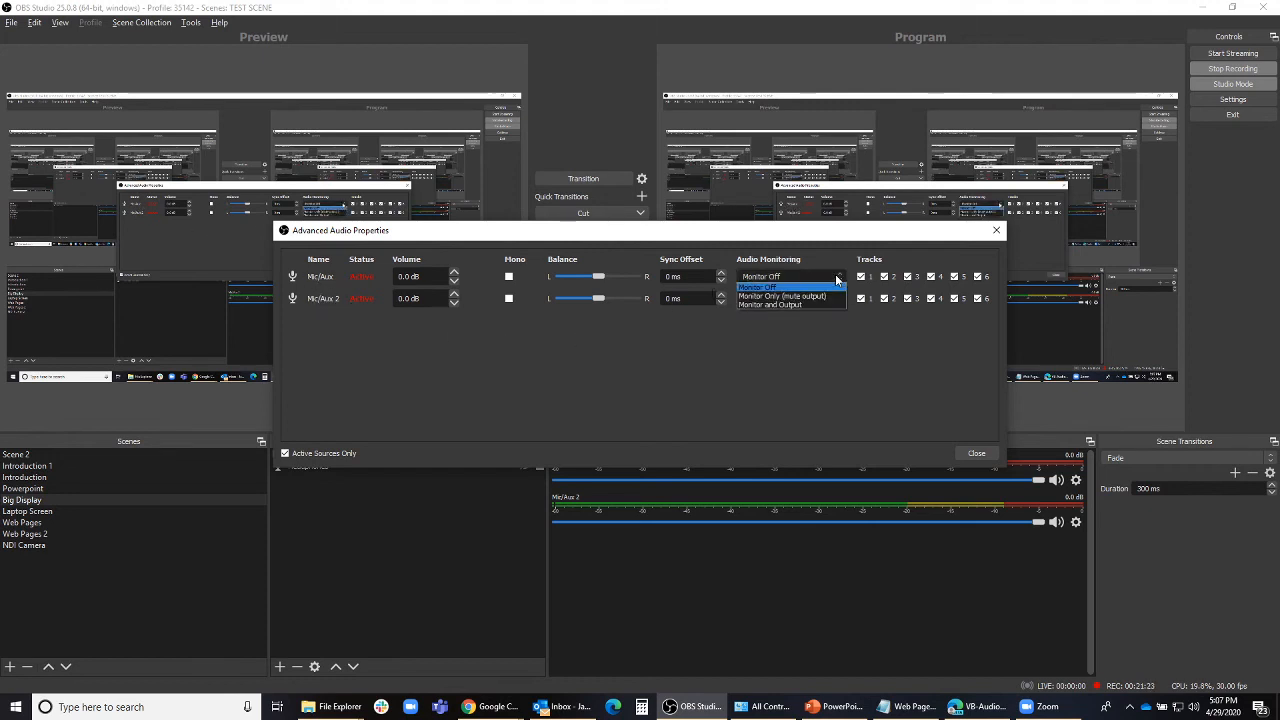
click(813, 287)
click(814, 278)
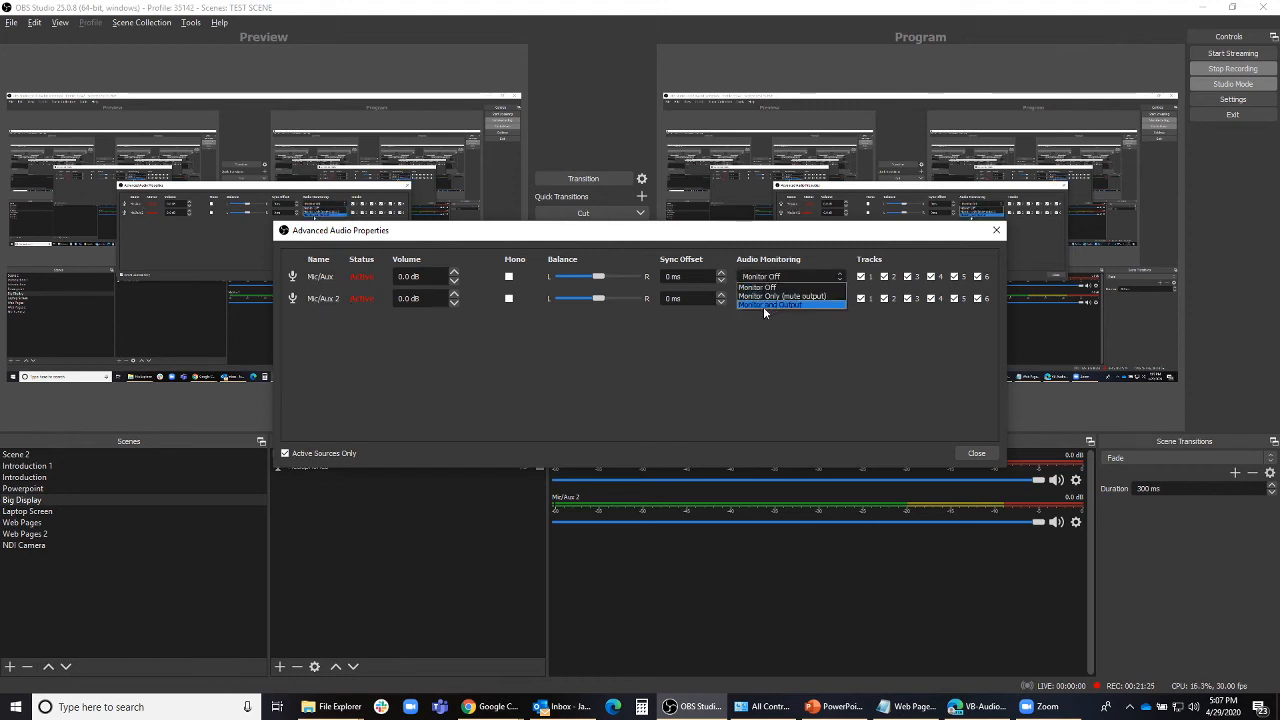
click(762, 305)
- Set Mic/Aux 2 audio monitoring to Monitor and Output and close the advanced audio properties
click(818, 298)
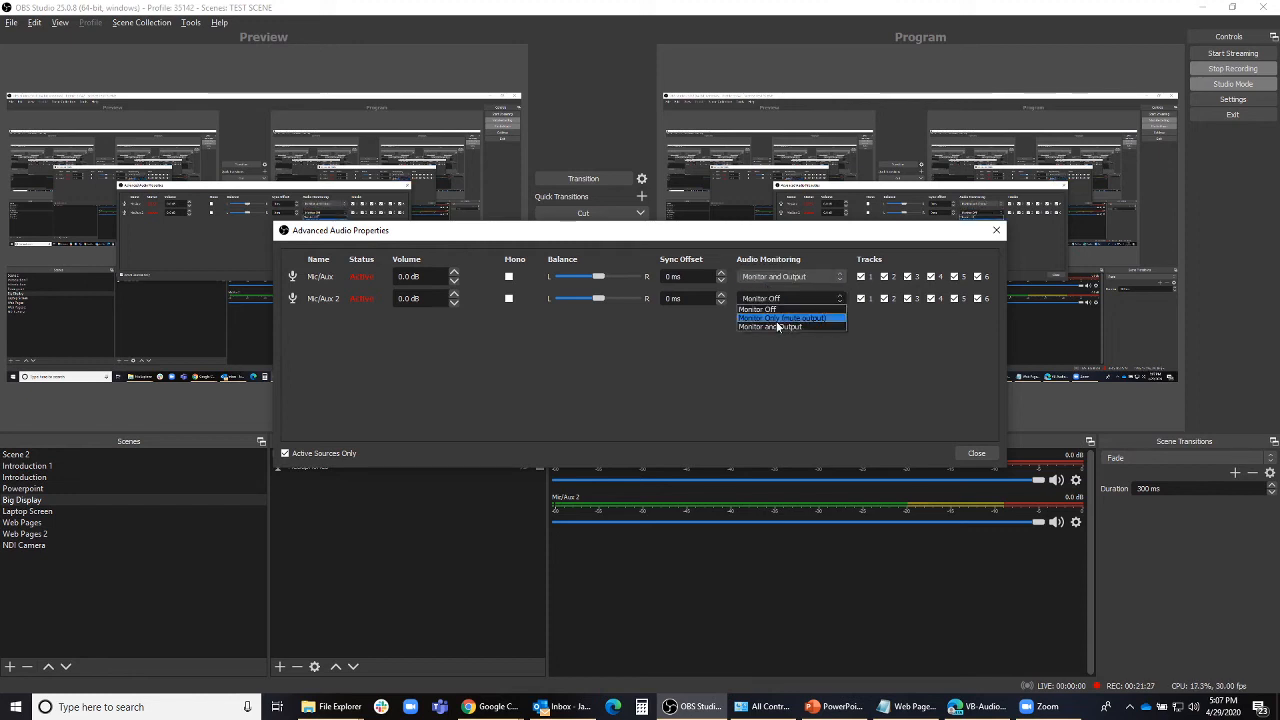
click(775, 322)
click(976, 453)
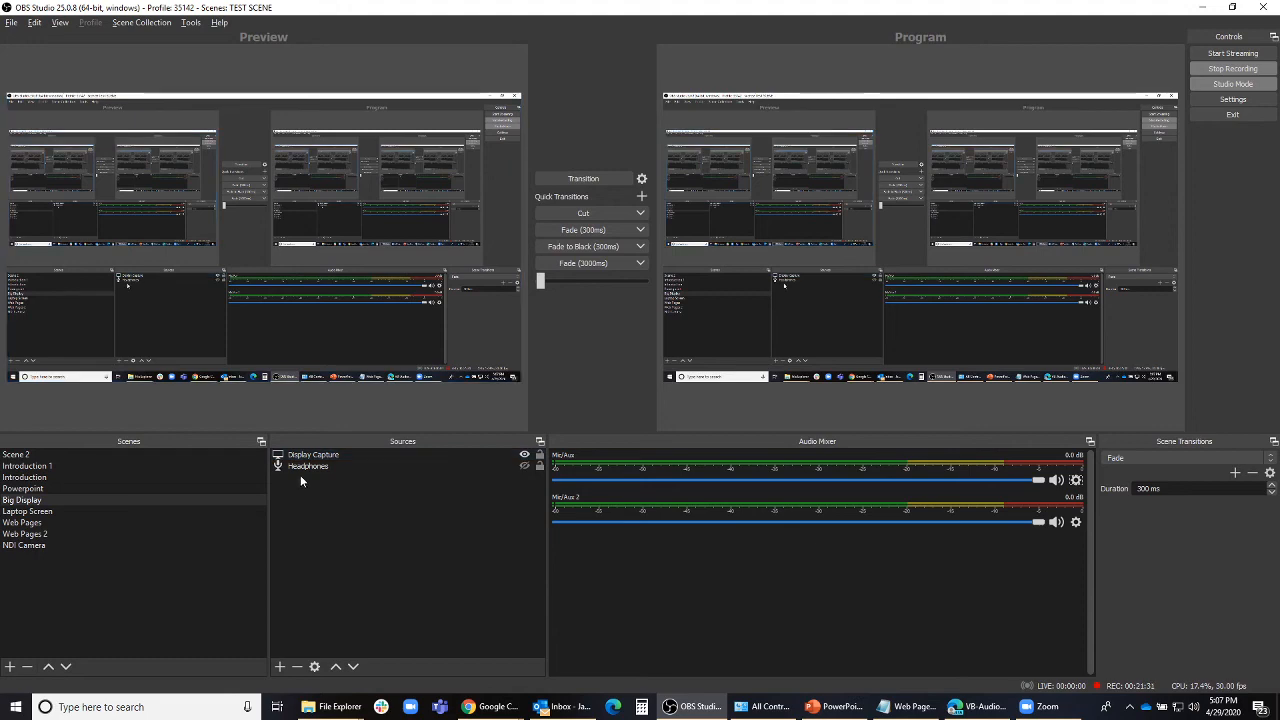
- Check the device used by the Headphones source in the Big Display scene and make that source visible
click(33, 503)
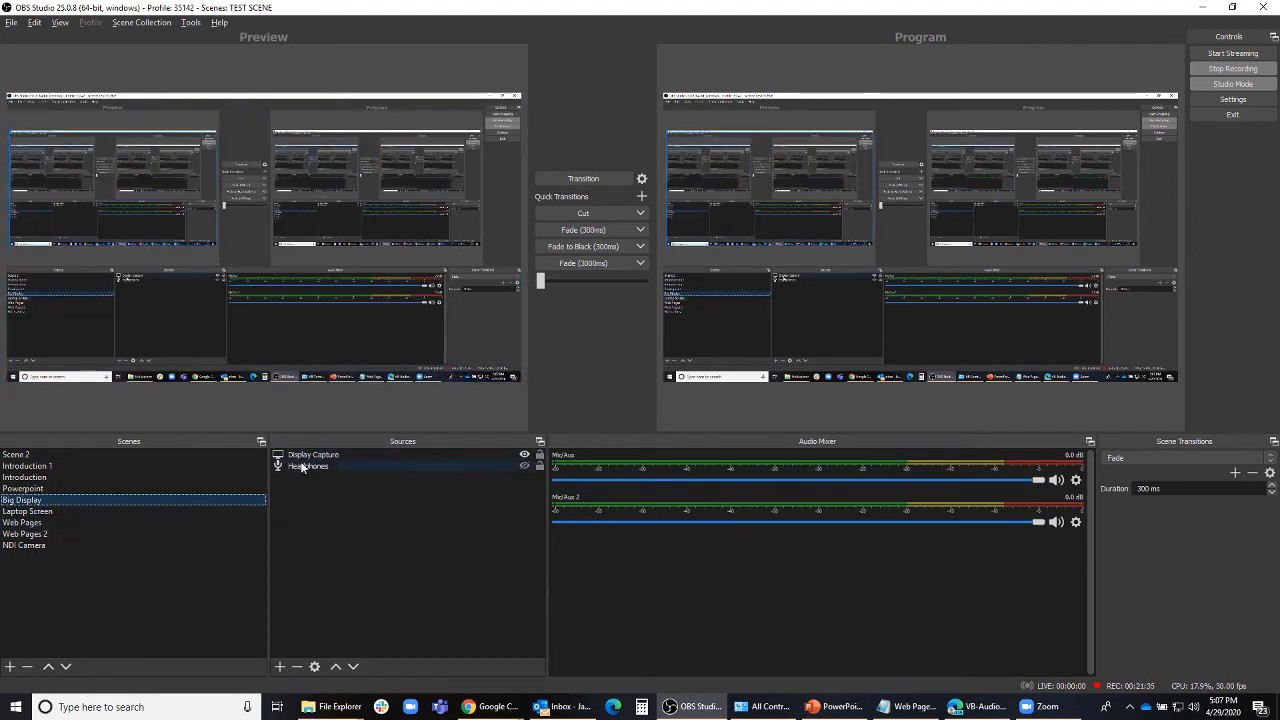
double_click(302, 467)
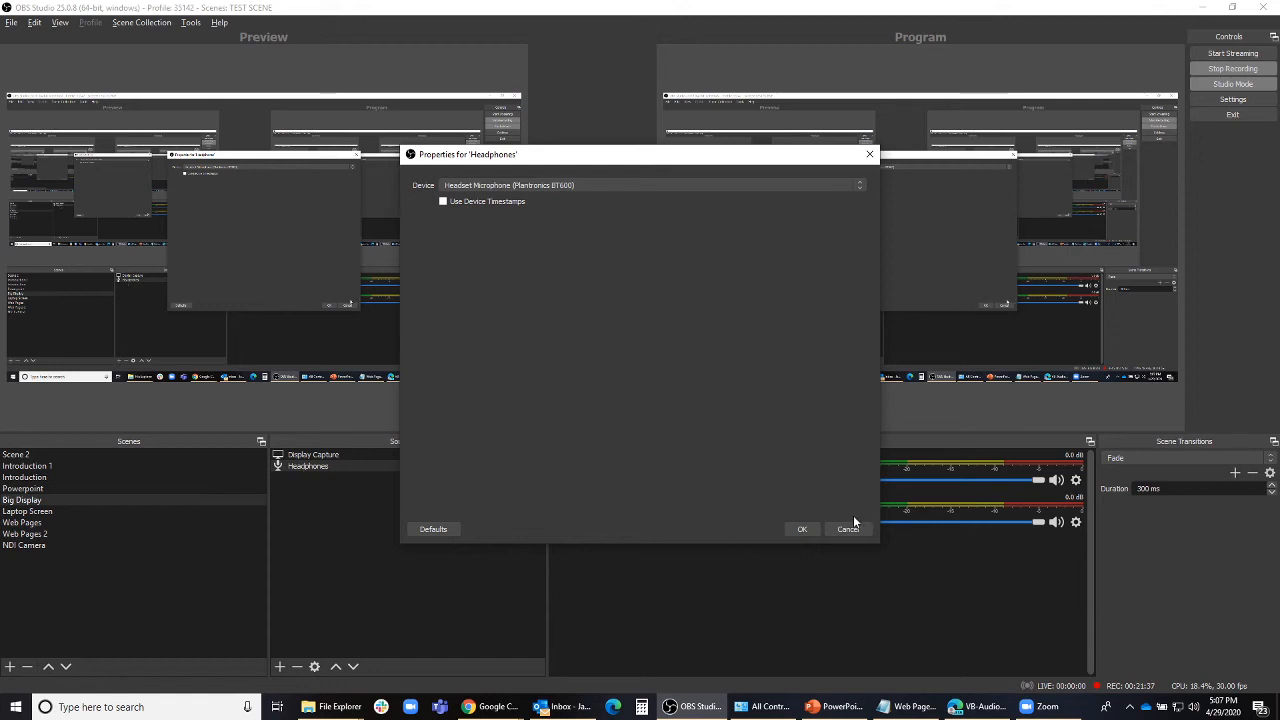
click(847, 528)
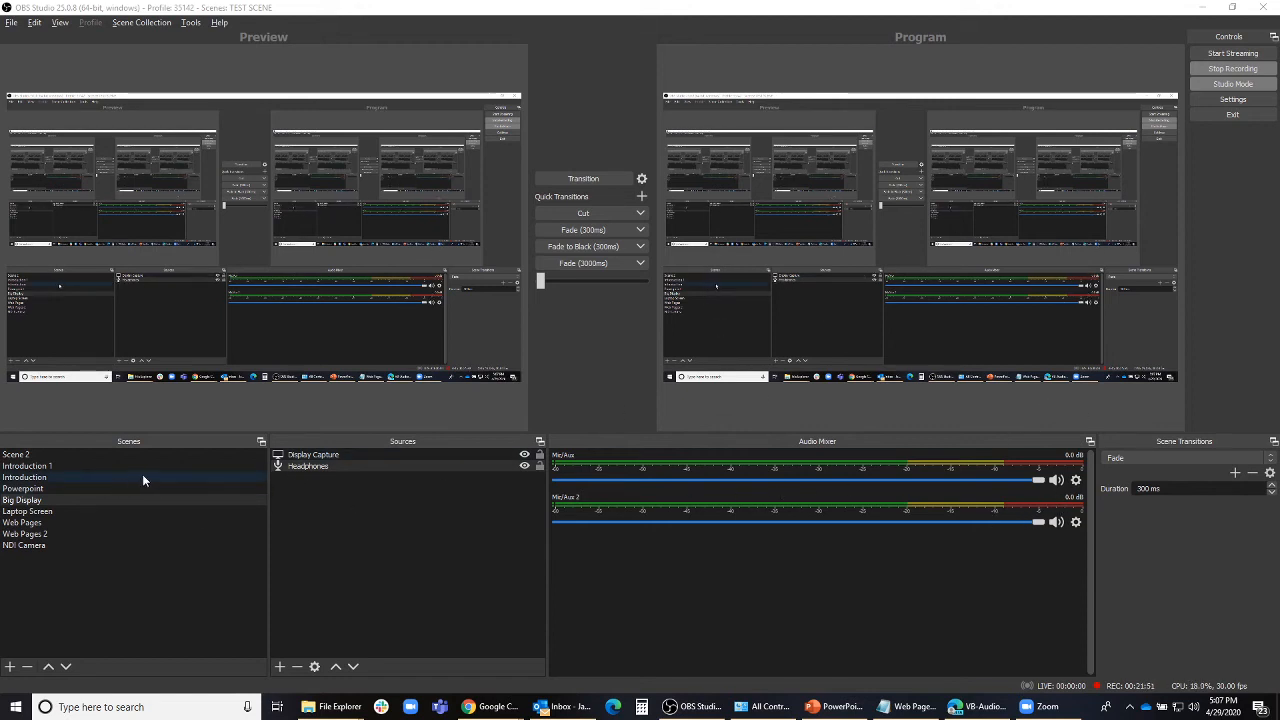
click(329, 466)
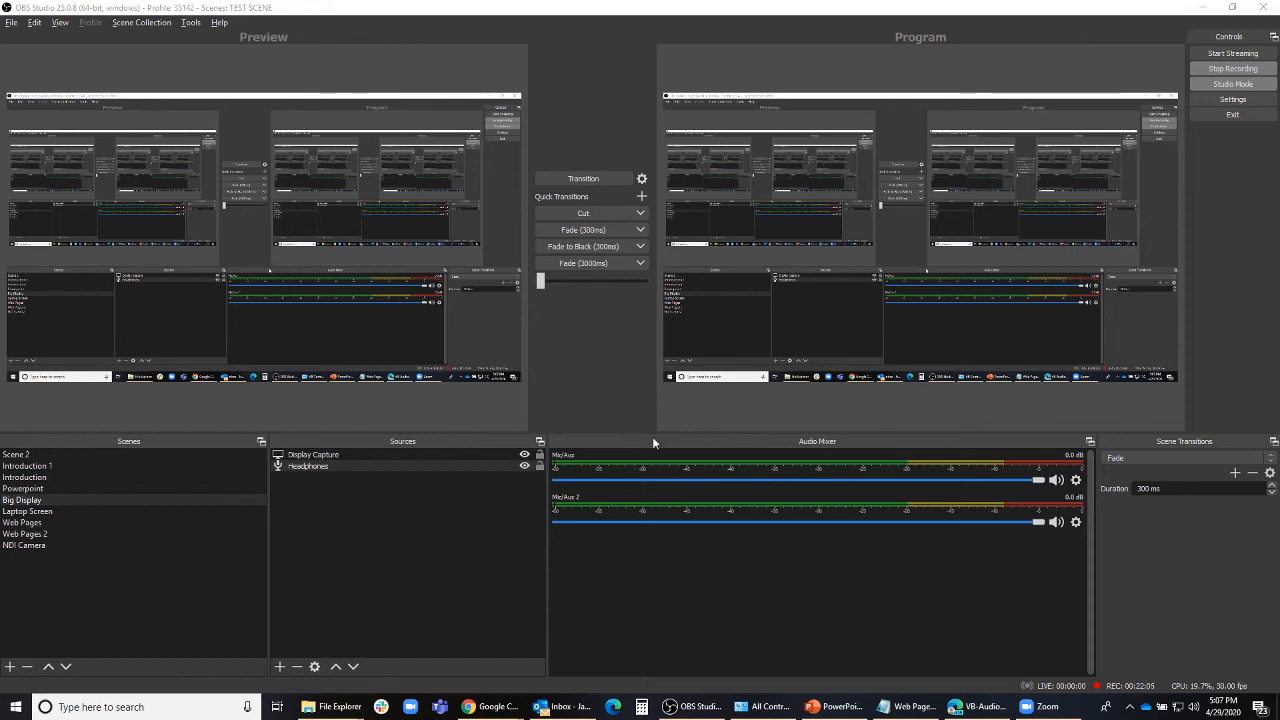
- Transition the Laptop Screen scene to the program output and bring up the audio settings in Zoom
click(44, 513)
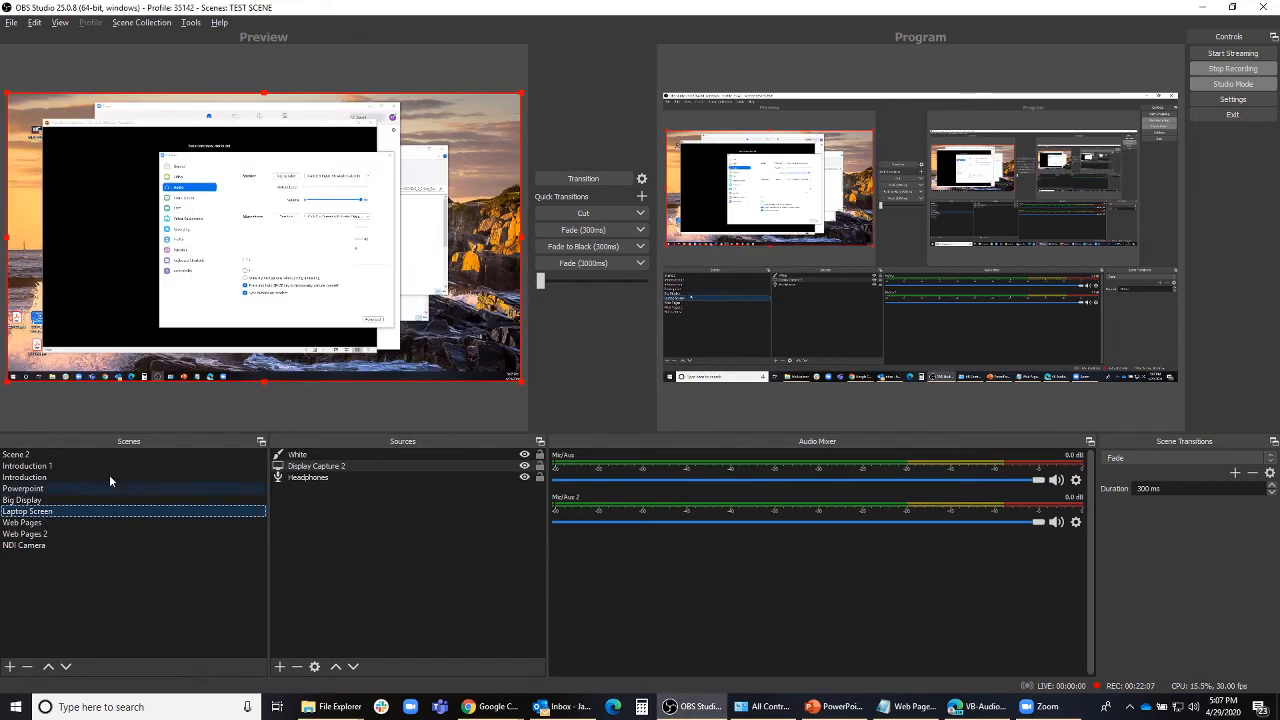
click(598, 245)
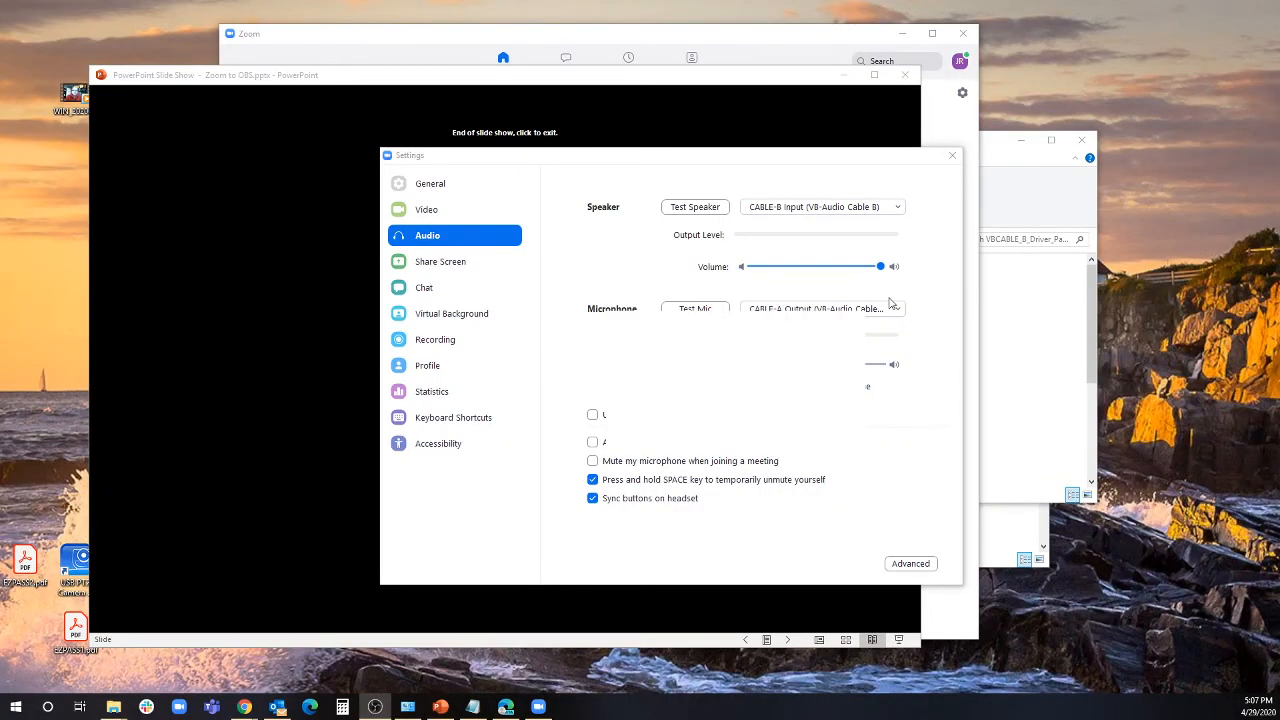
click(428, 258)
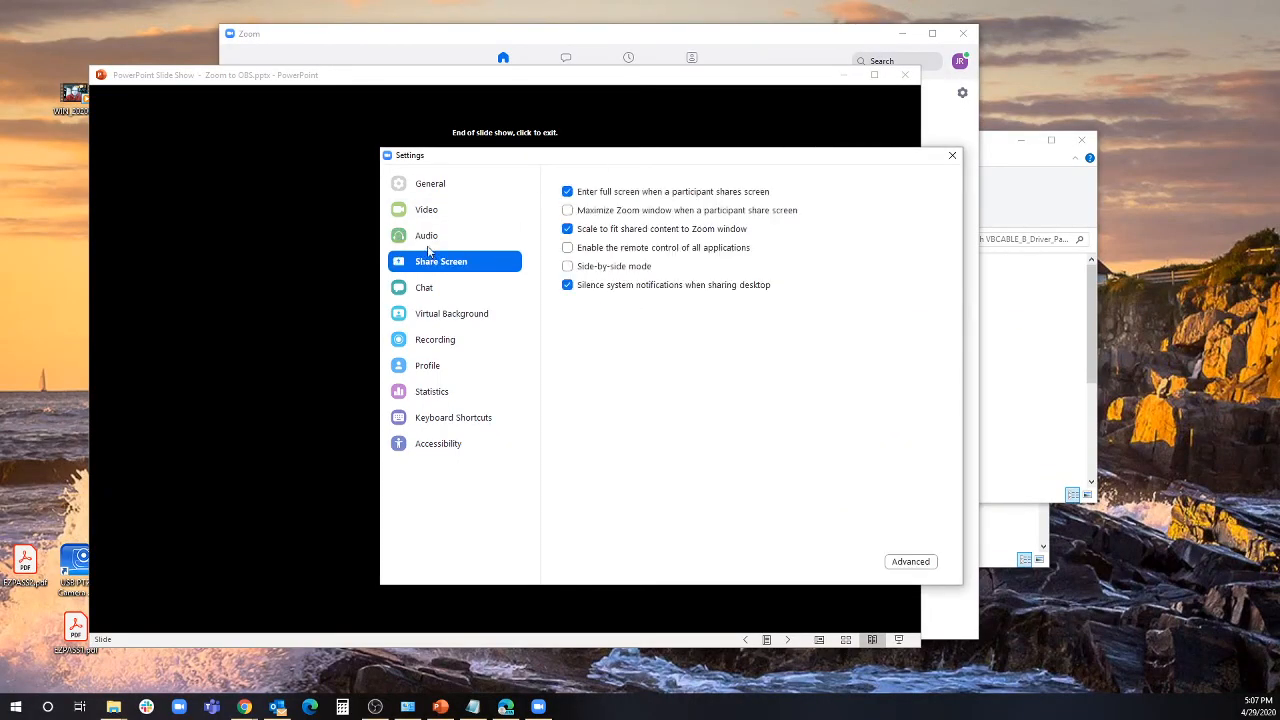
click(410, 240)
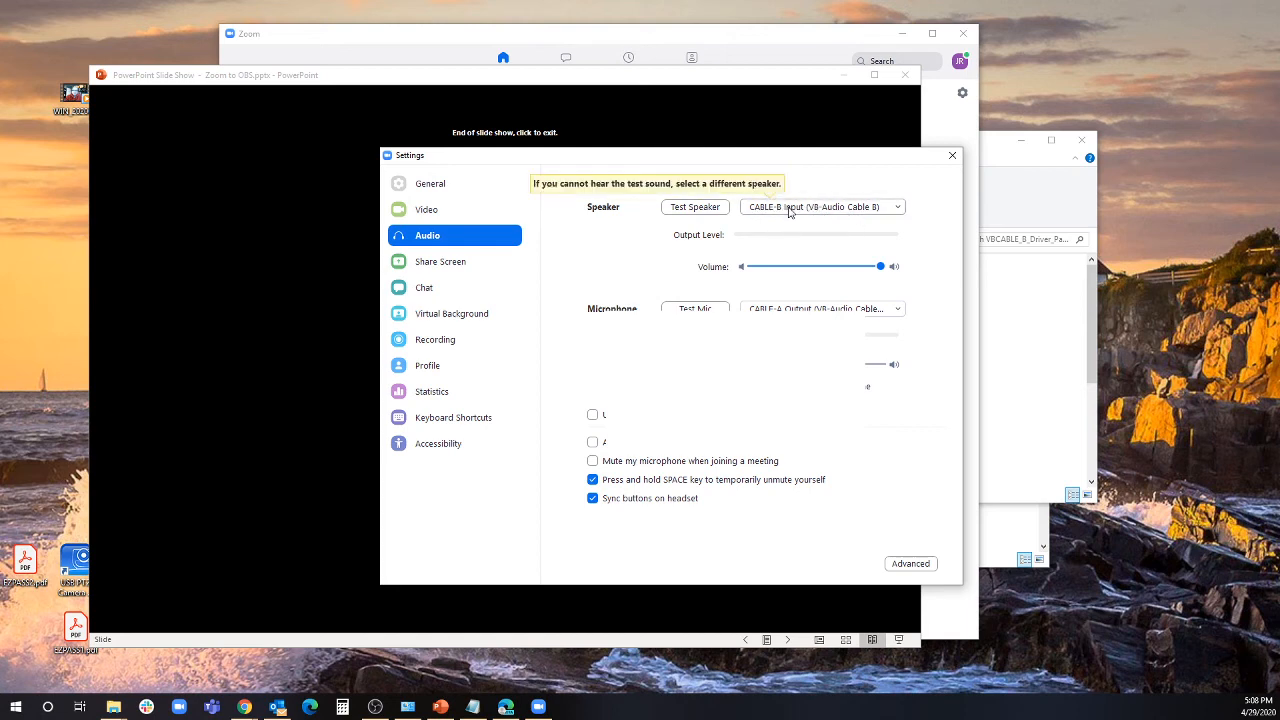
- Choose CABLE-B Input (VB-Audio Cable B) as Zoom's speaker and CABLE-A Output as its microphone
click(789, 209)
click(787, 227)
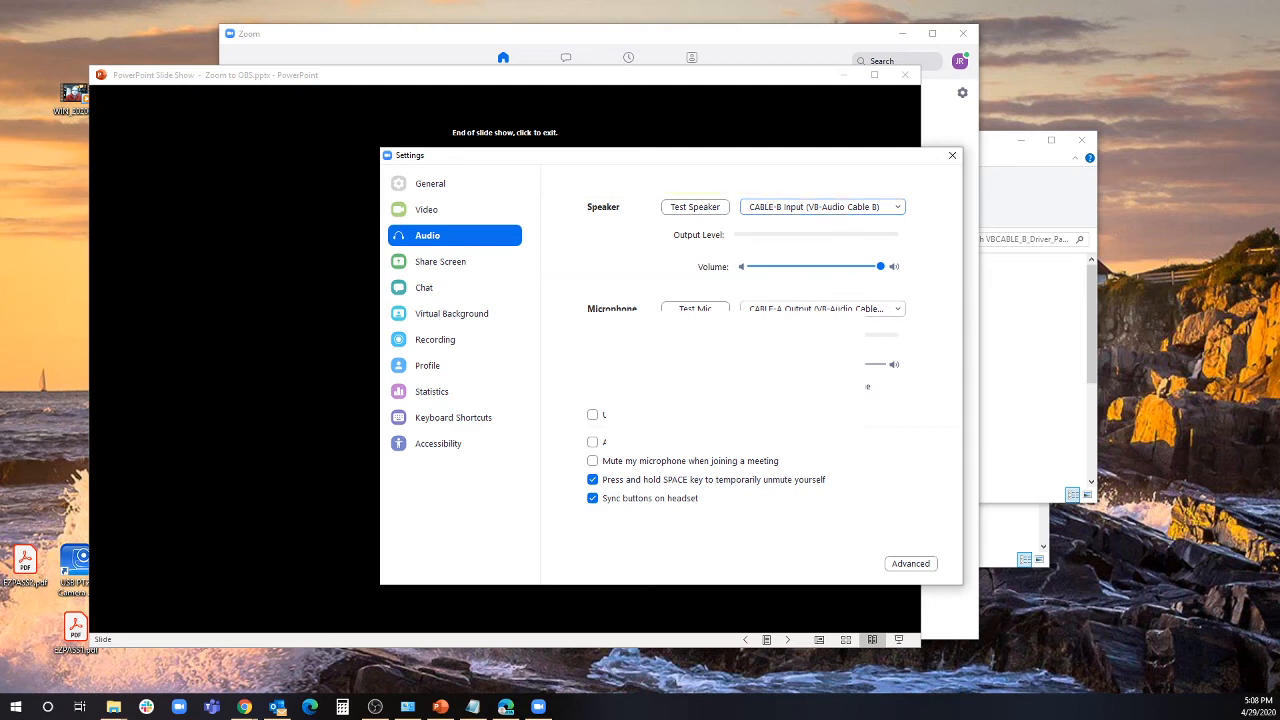
click(800, 308)
click(790, 328)
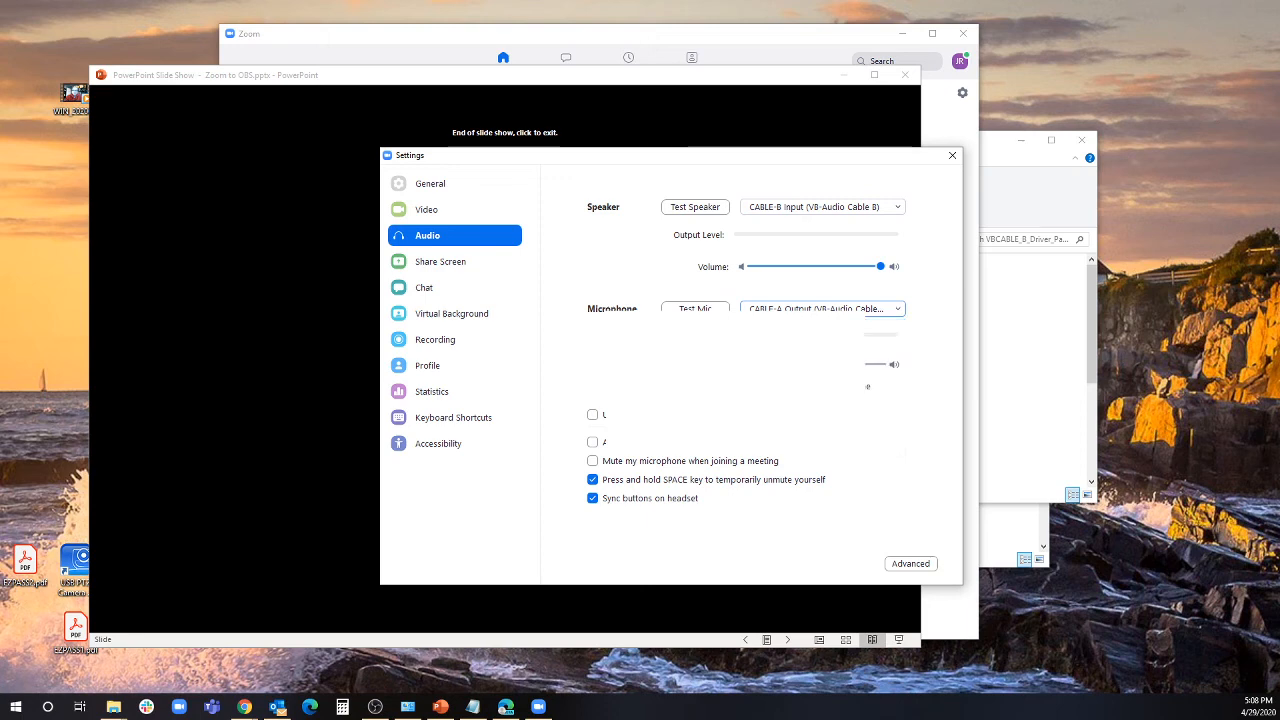
click(695, 308)
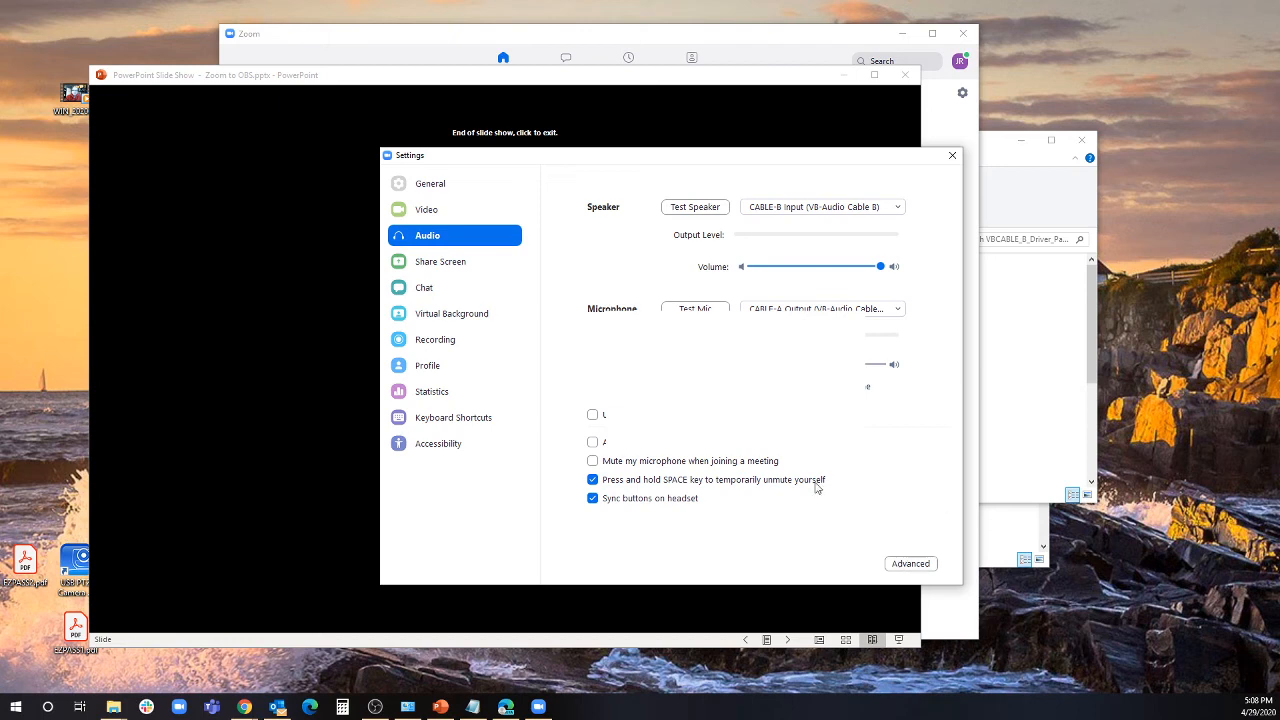
- In Zoom's advanced audio settings, disable persistent and intermittent background noise suppression, and close the settings
click(923, 566)
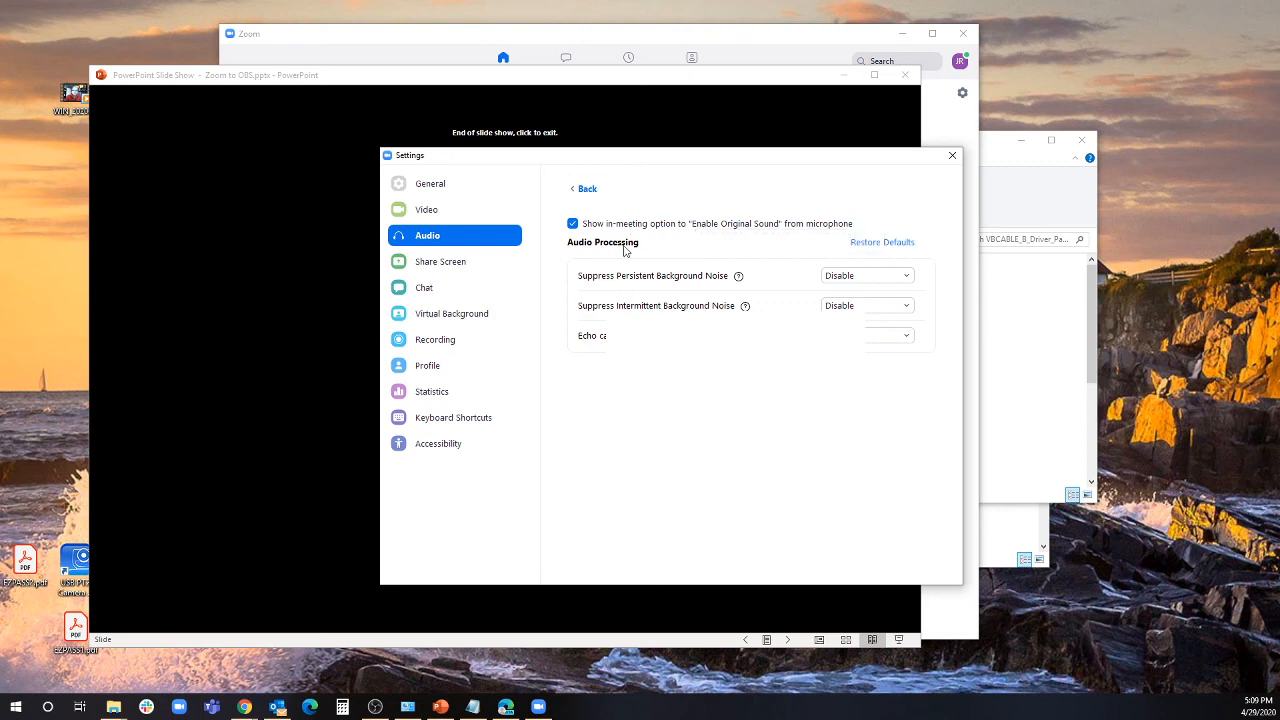
click(856, 278)
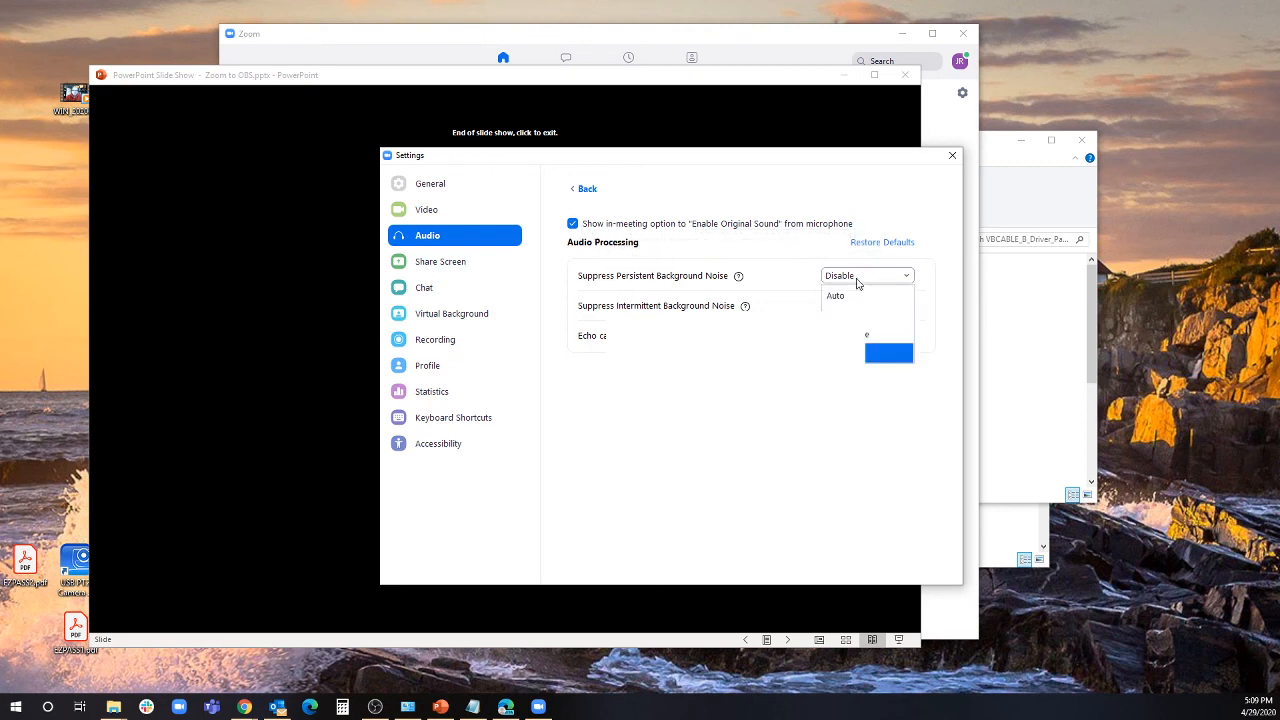
click(876, 353)
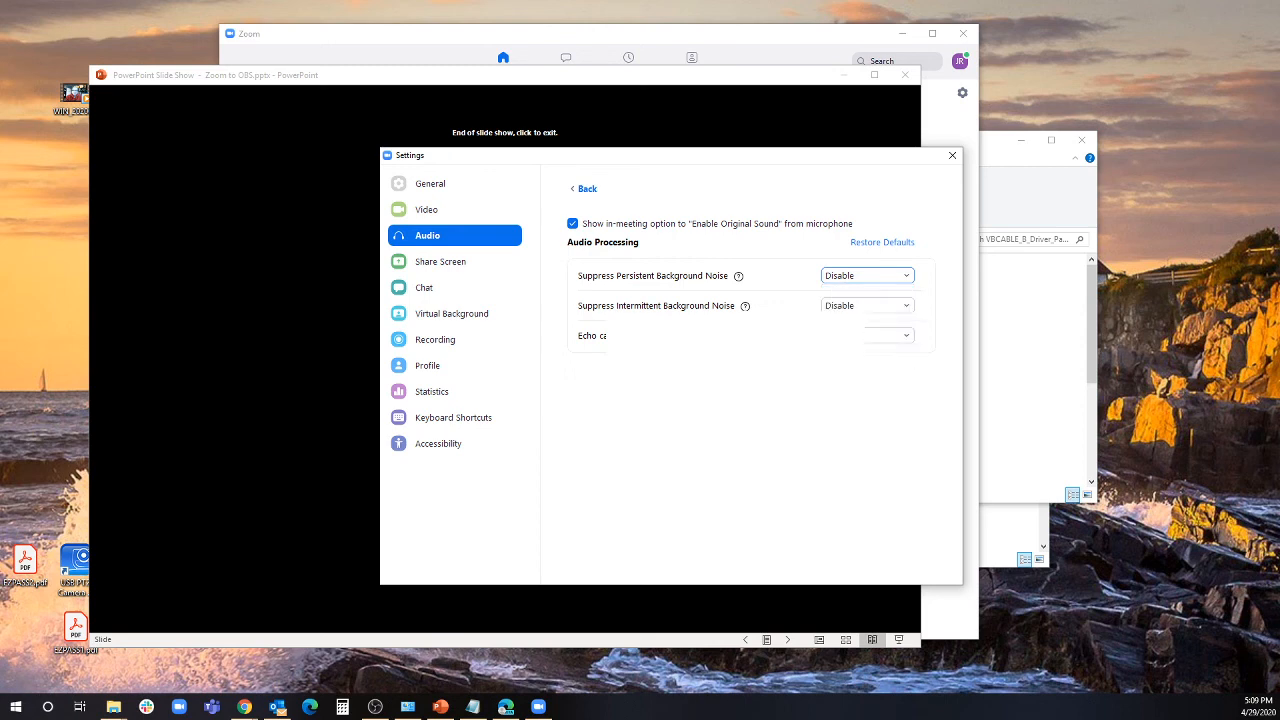
click(872, 306)
click(876, 383)
click(951, 156)
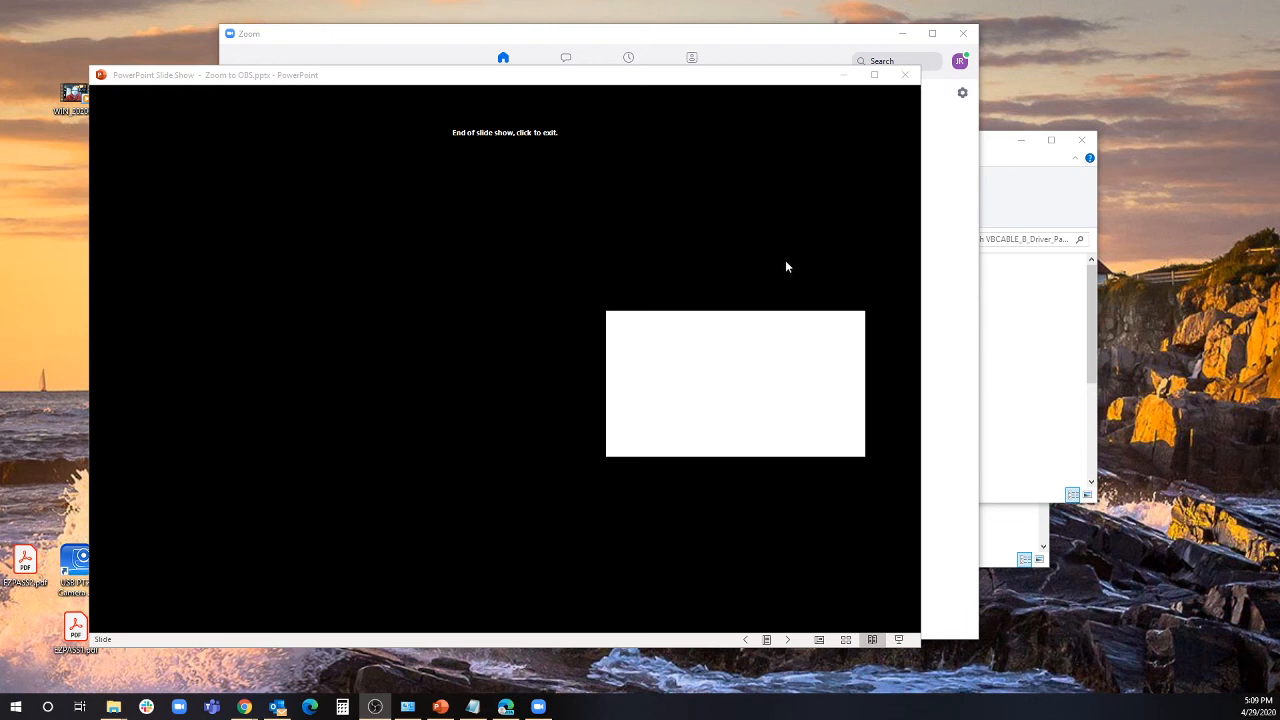
- Return the PowerPoint slide show to the Let's Test! slide and switch back to OBS Studio
click(744, 101)
key(Left)
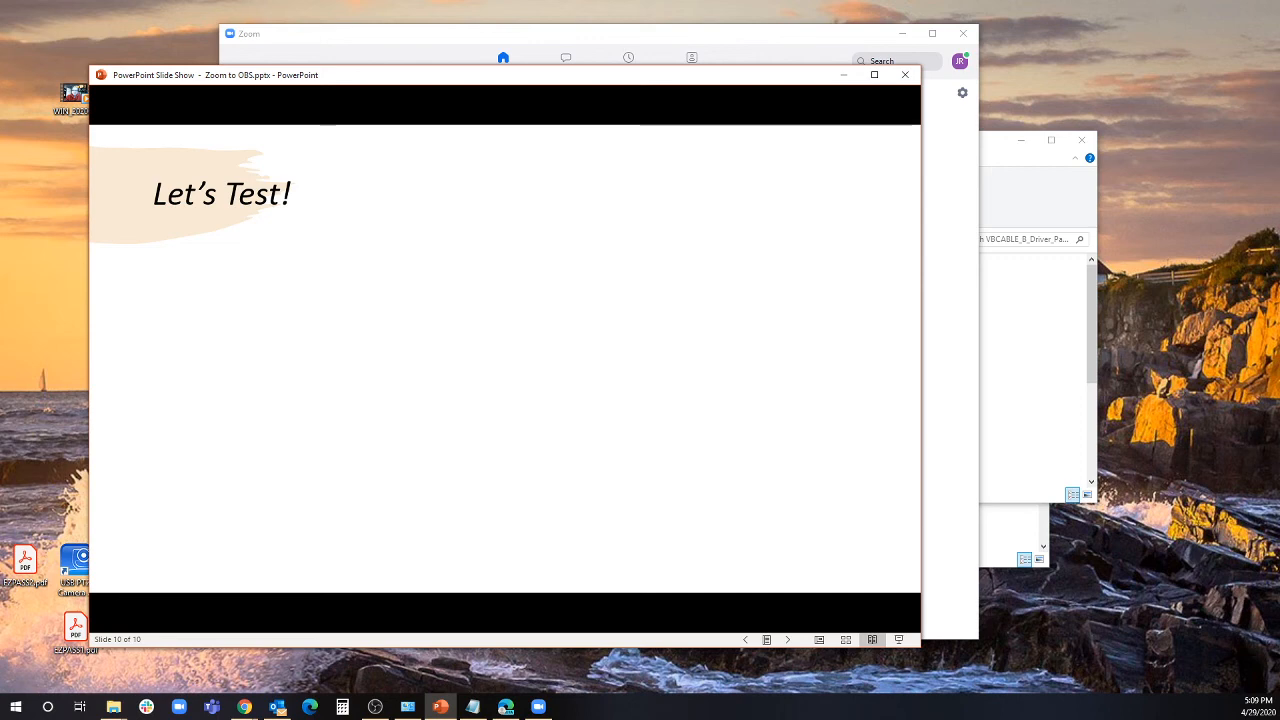
key(alt+Tab)
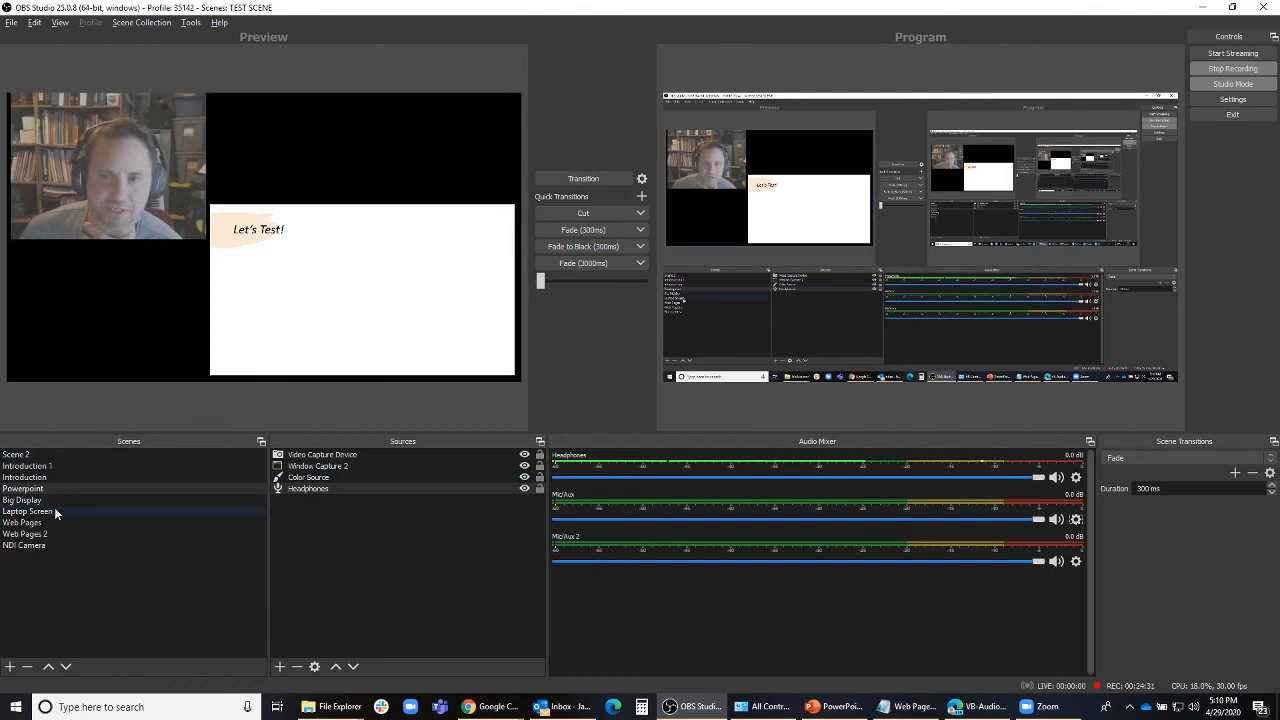
- Preview the Introduction 1 scene and Scene 2, and load the Powerpoint scene back into the preview
click(15, 455)
click(29, 467)
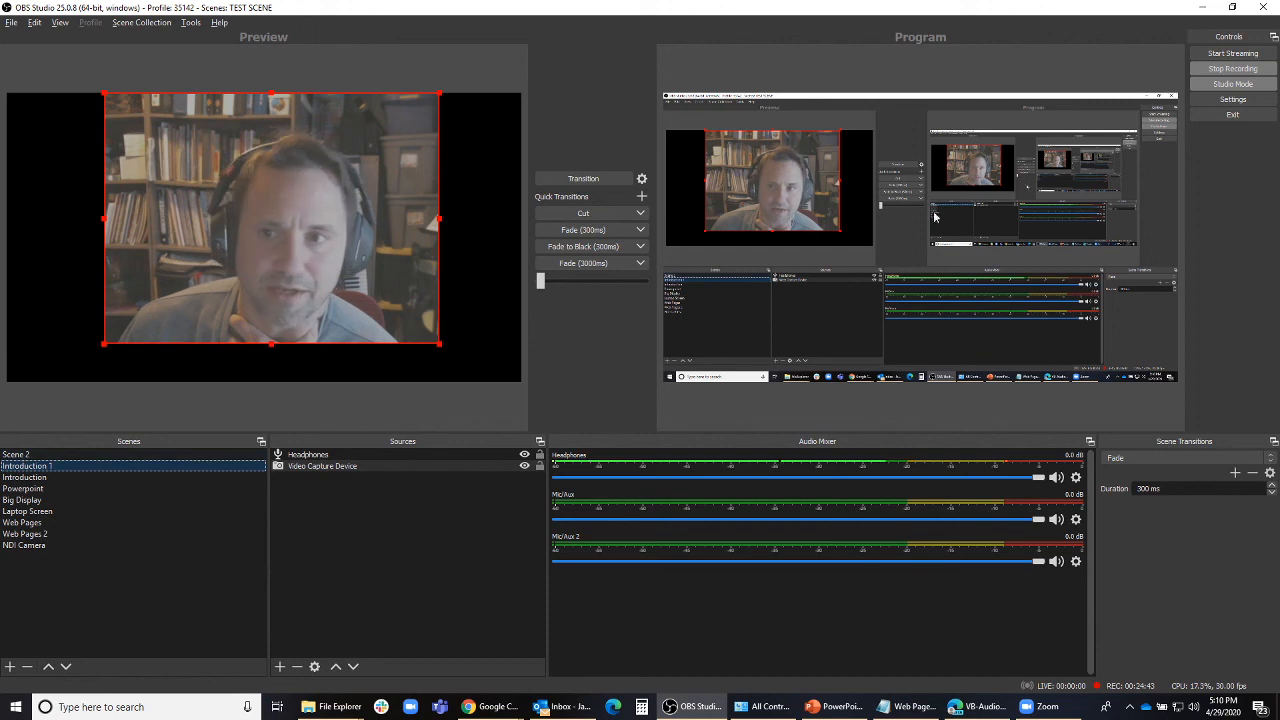
click(52, 455)
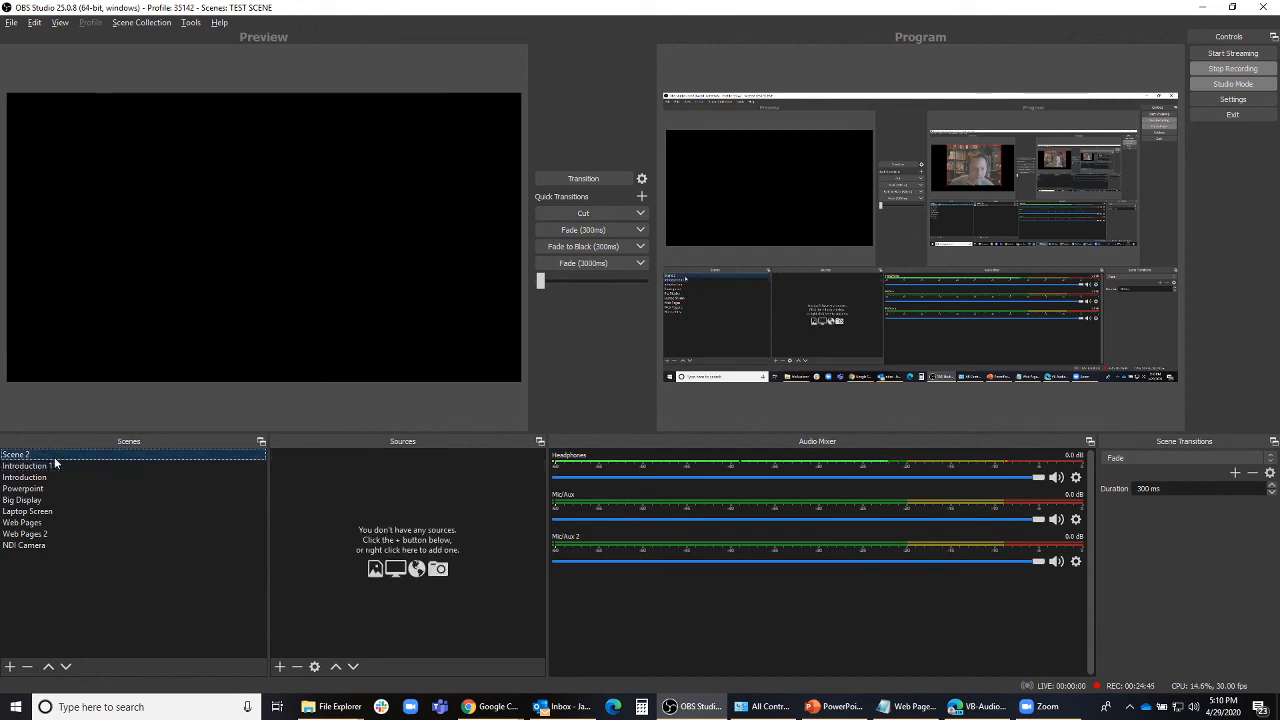
click(30, 488)
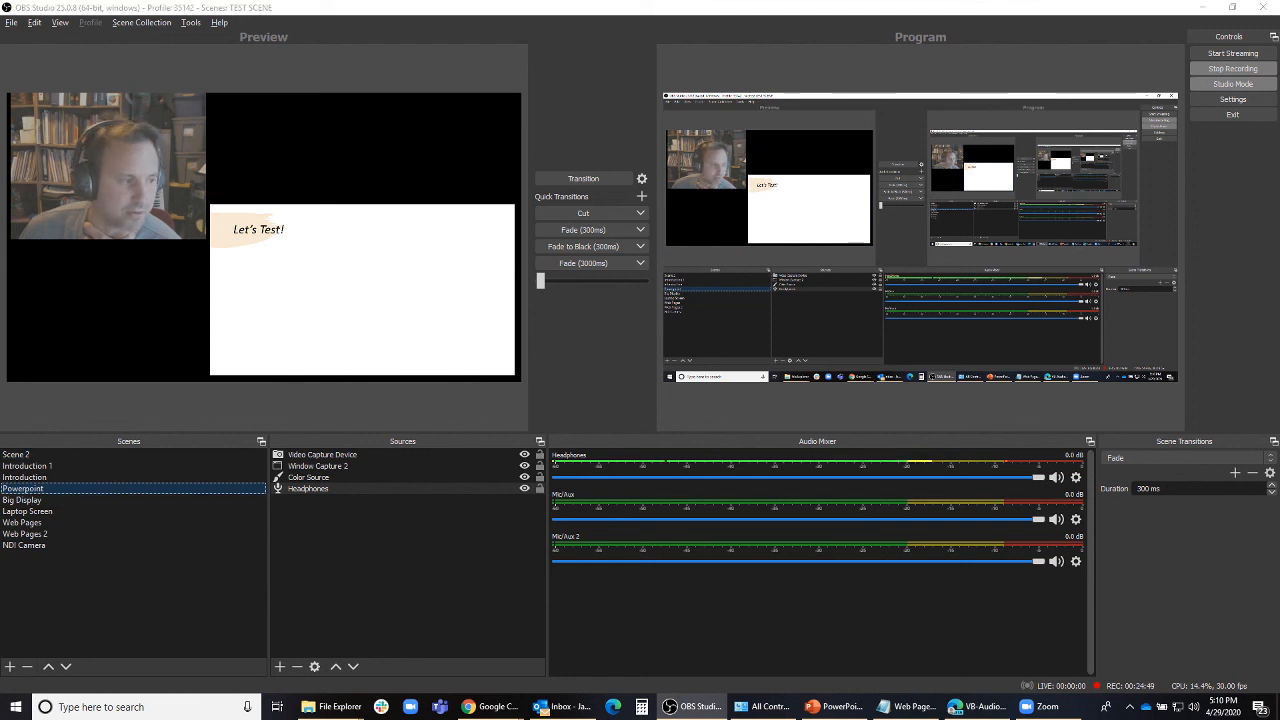
- Return the slide show to the Configure Audio – Zoom slide, and cut the program output to the Powerpoint scene and back
click(405, 295)
key(Left)
key(Right)
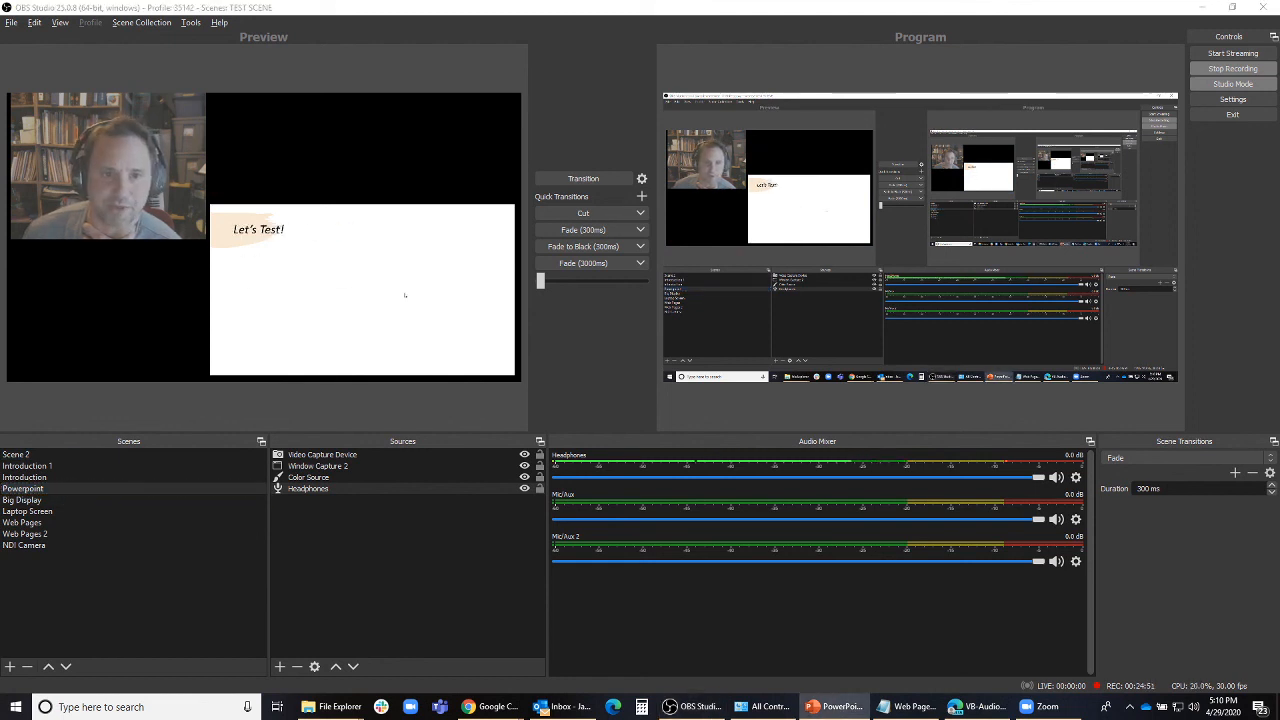
key(Right)
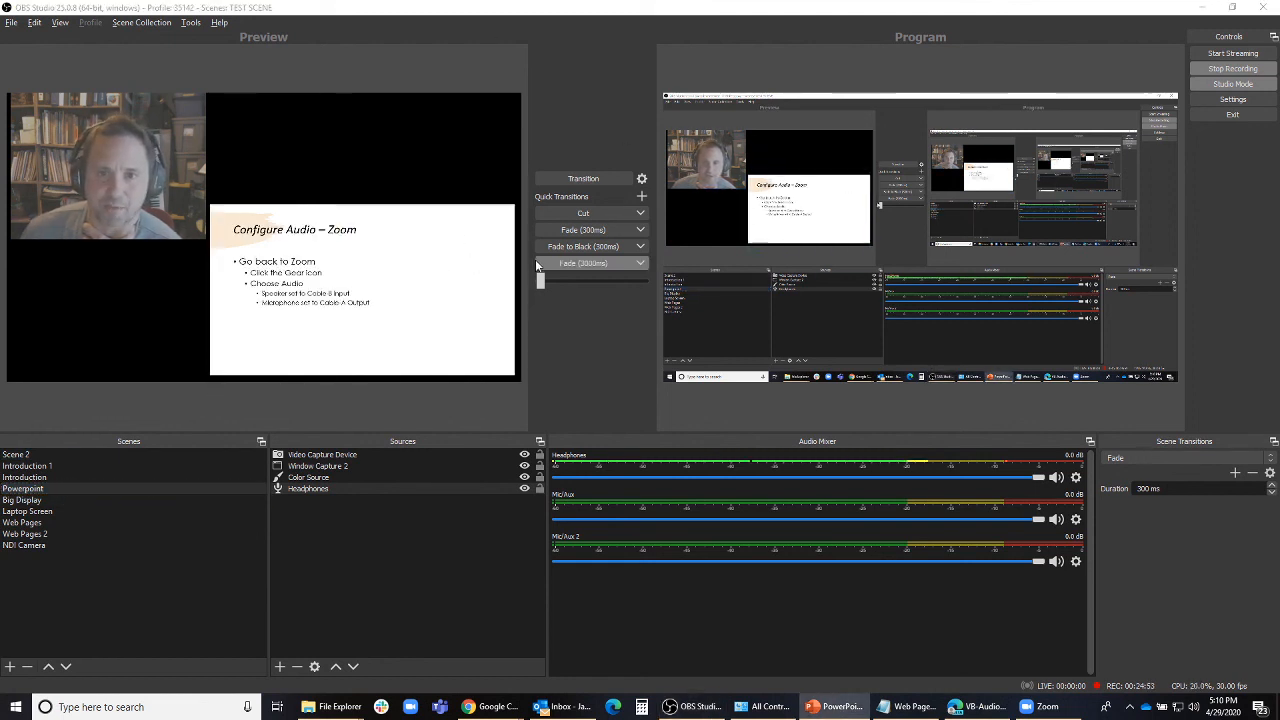
click(586, 216)
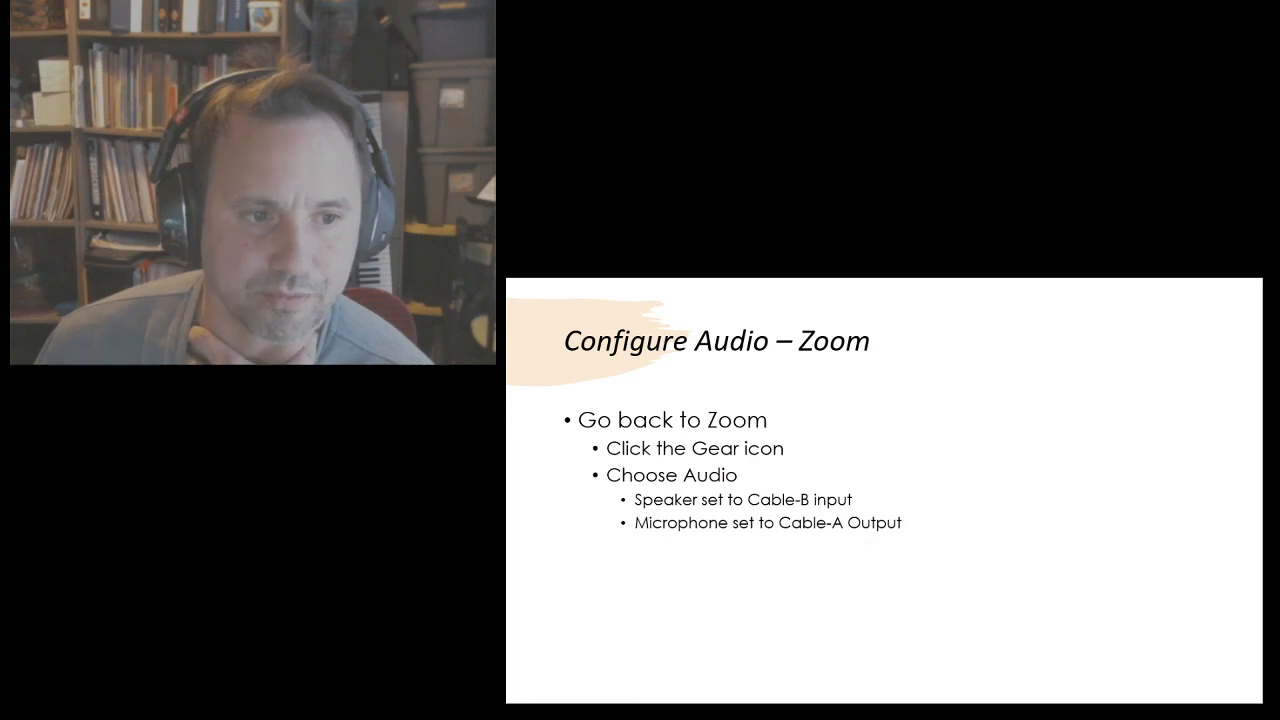
click(604, 212)
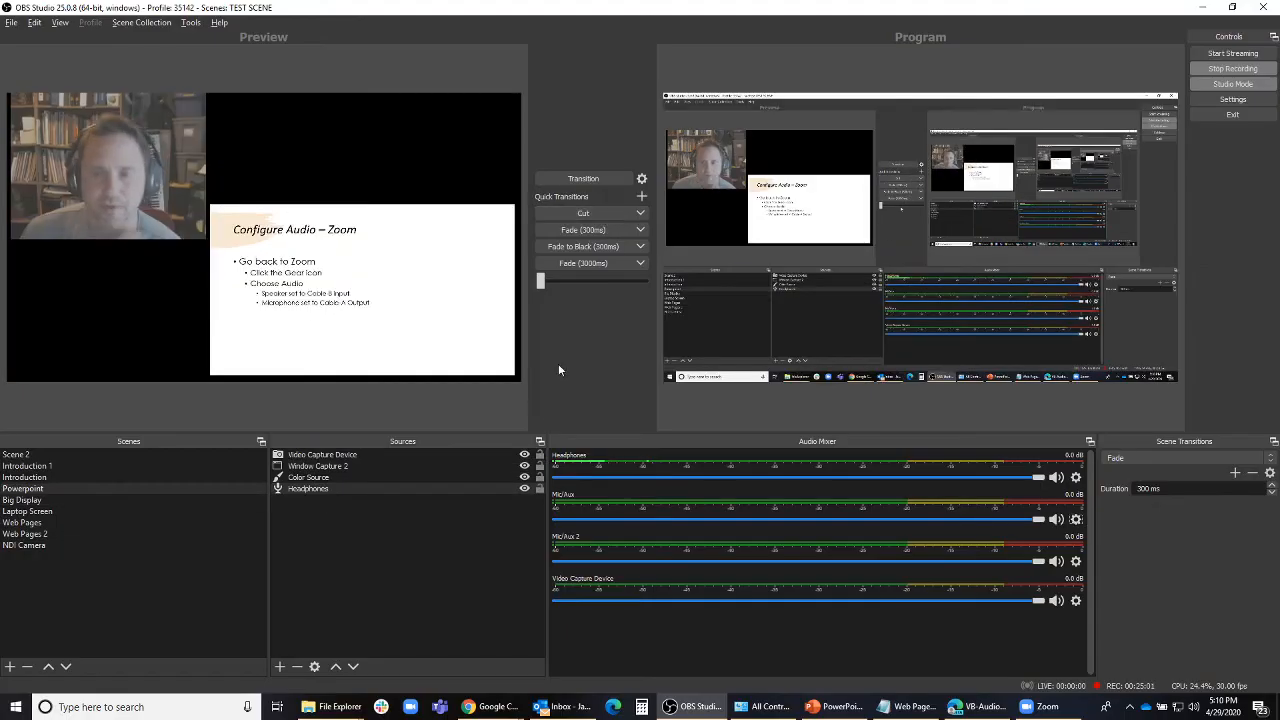
- Preview the scenes one after another, from Scene 2 through Powerpoint, Laptop Screen and Web Pages 2 to NDI Camera, ending on Introduction 1
click(9, 456)
click(16, 467)
click(20, 478)
click(22, 489)
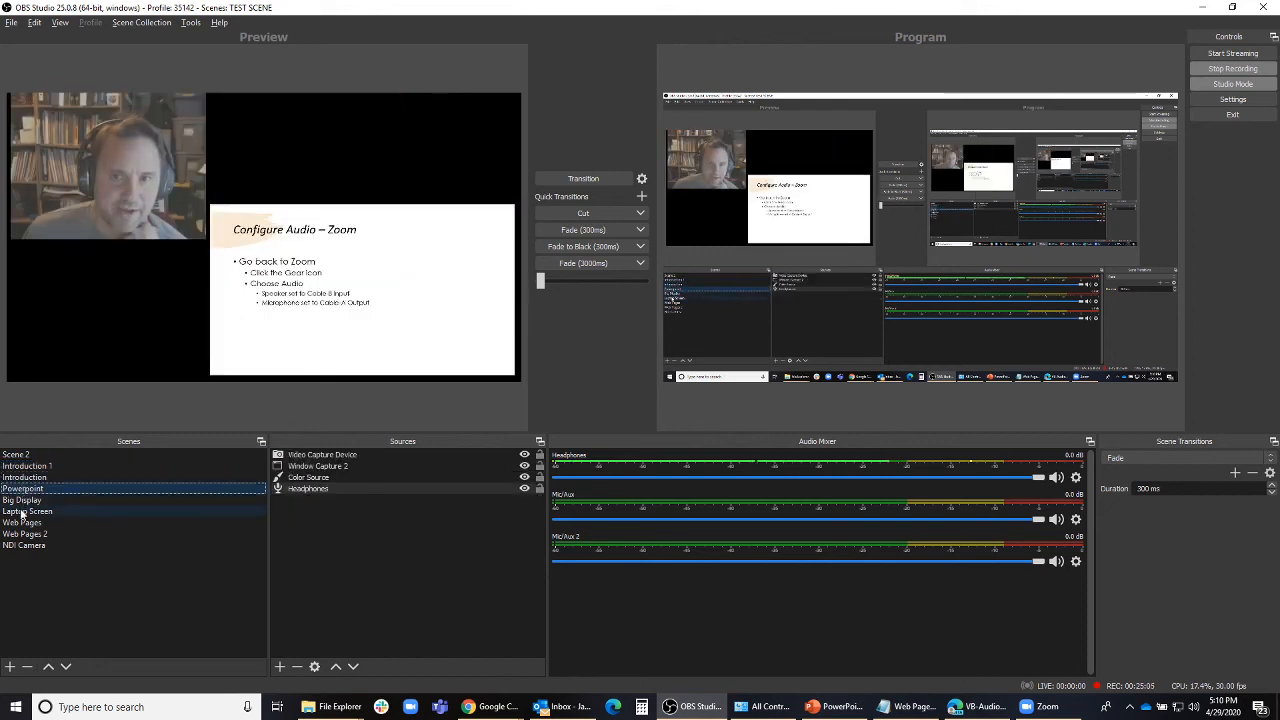
click(22, 513)
click(23, 536)
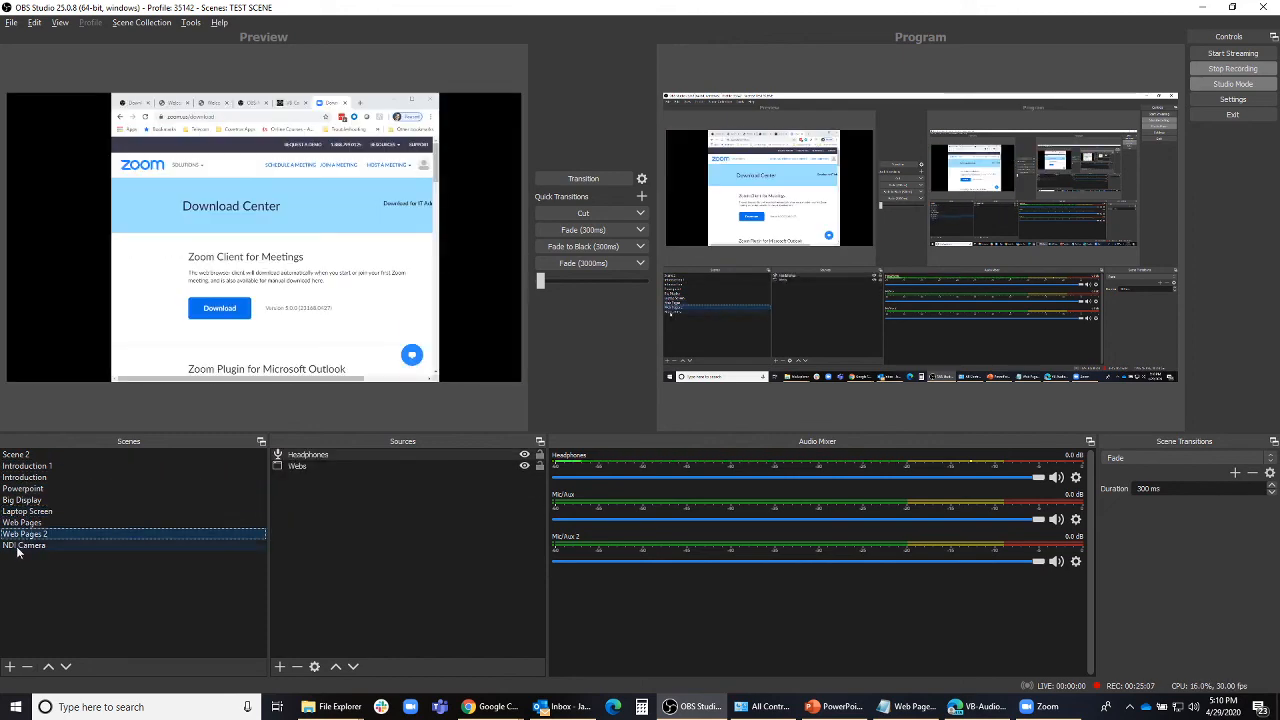
click(17, 547)
click(20, 456)
click(34, 467)
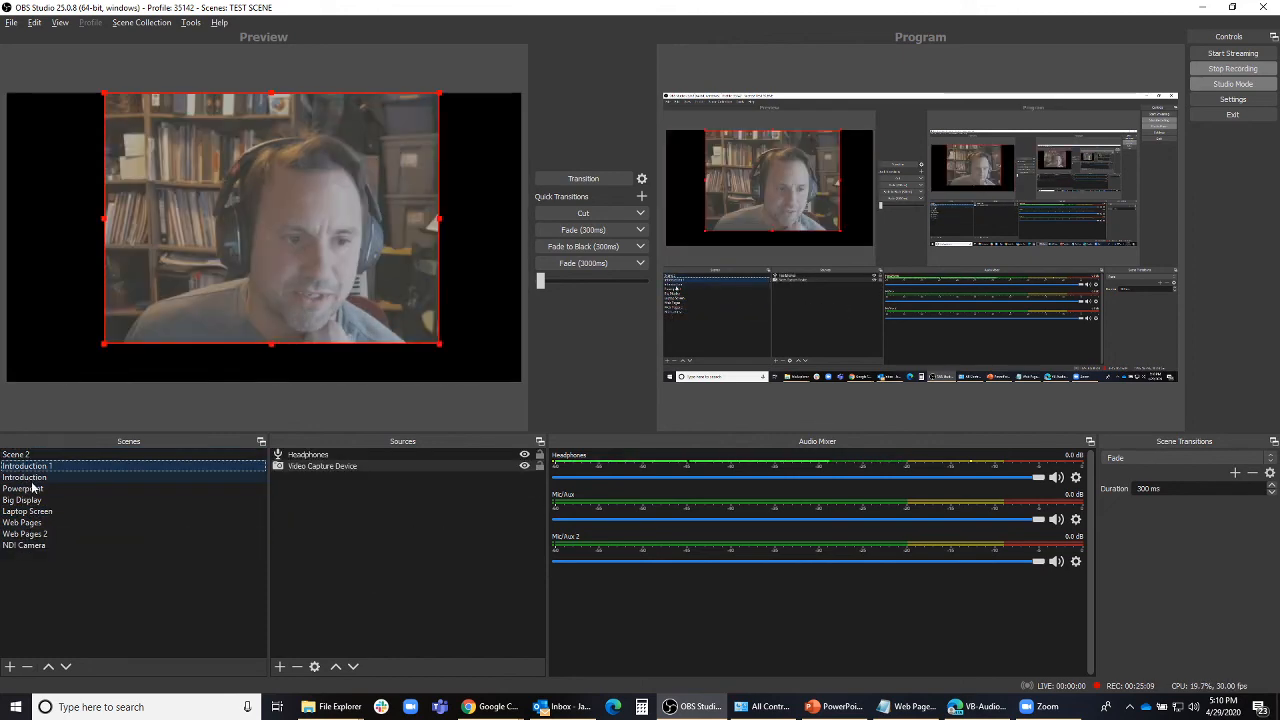
- Preview the Big Display scene and select its Display Capture and Headphones sources in turn
click(36, 500)
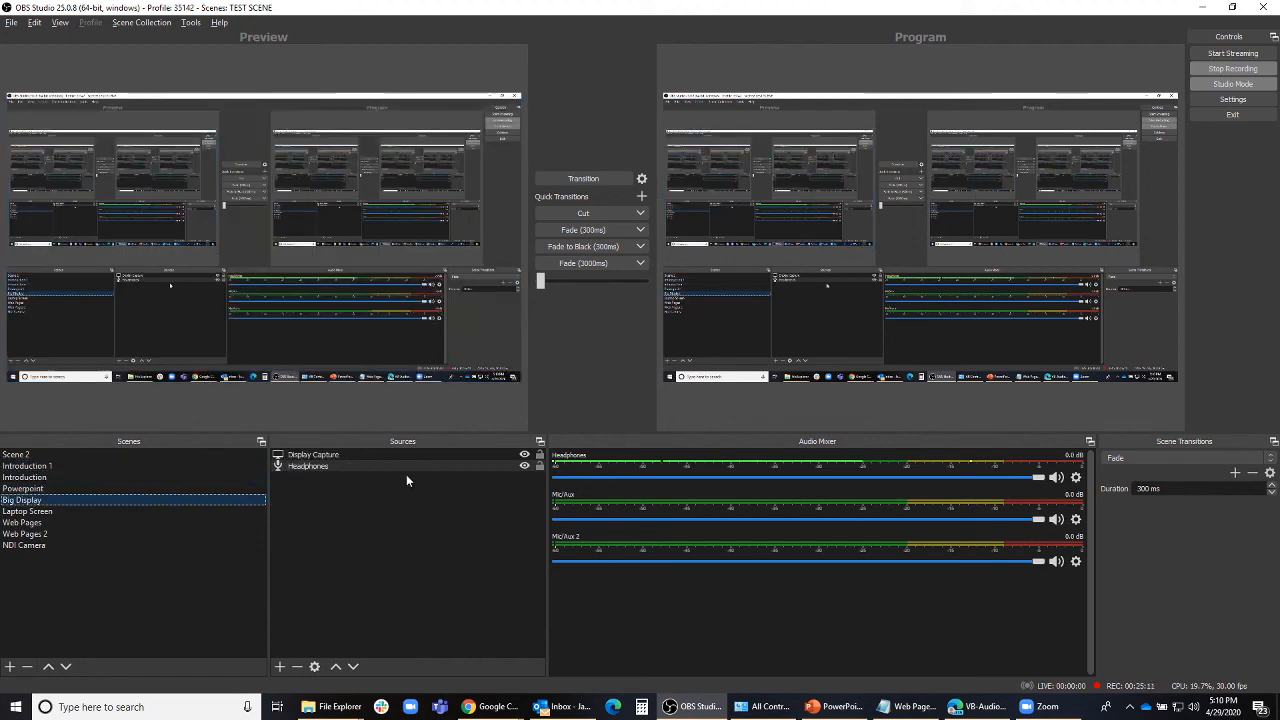
click(318, 456)
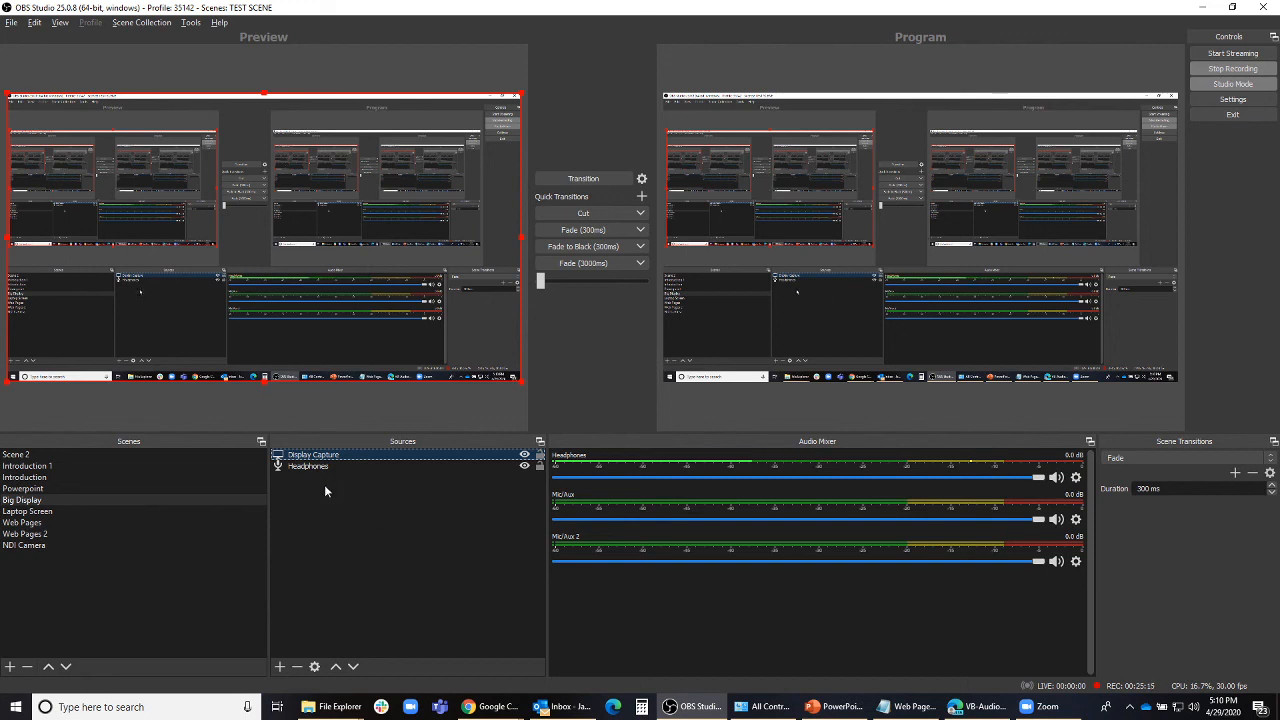
click(306, 464)
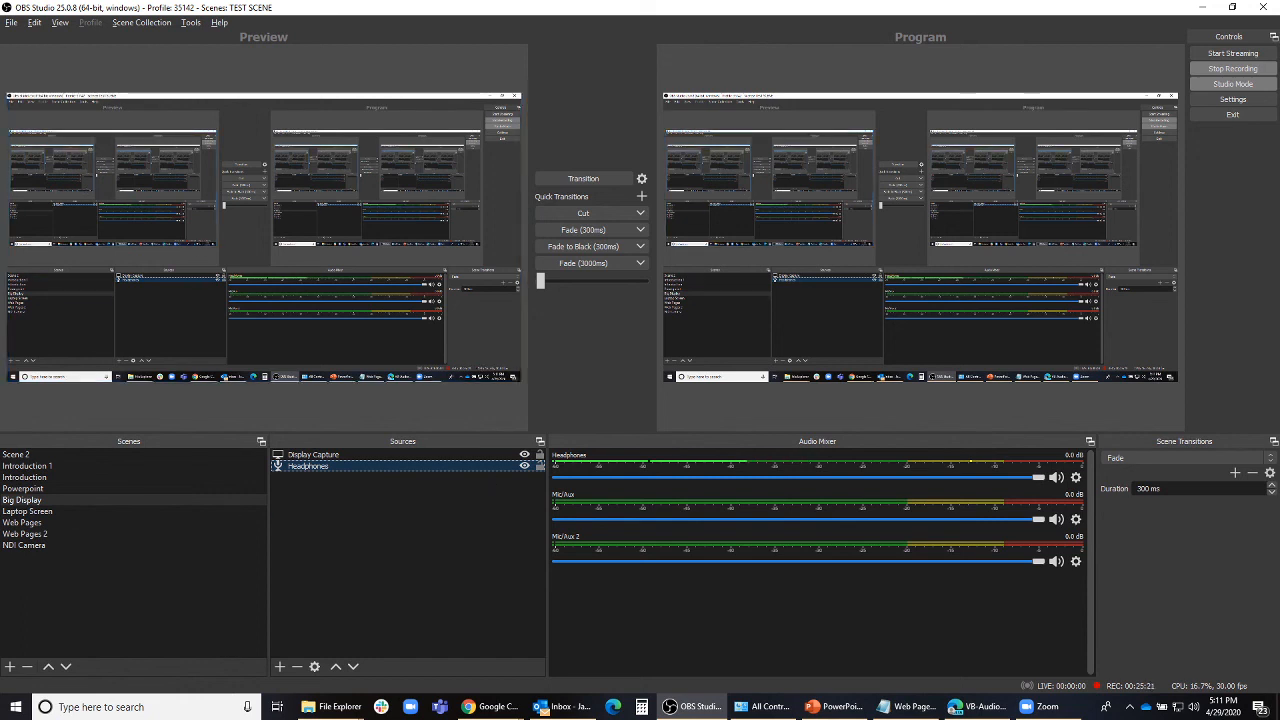
- Preview the Web Pages 2, Web Pages, Powerpoint, Scene 2 and Big Display scenes in turn
click(30, 537)
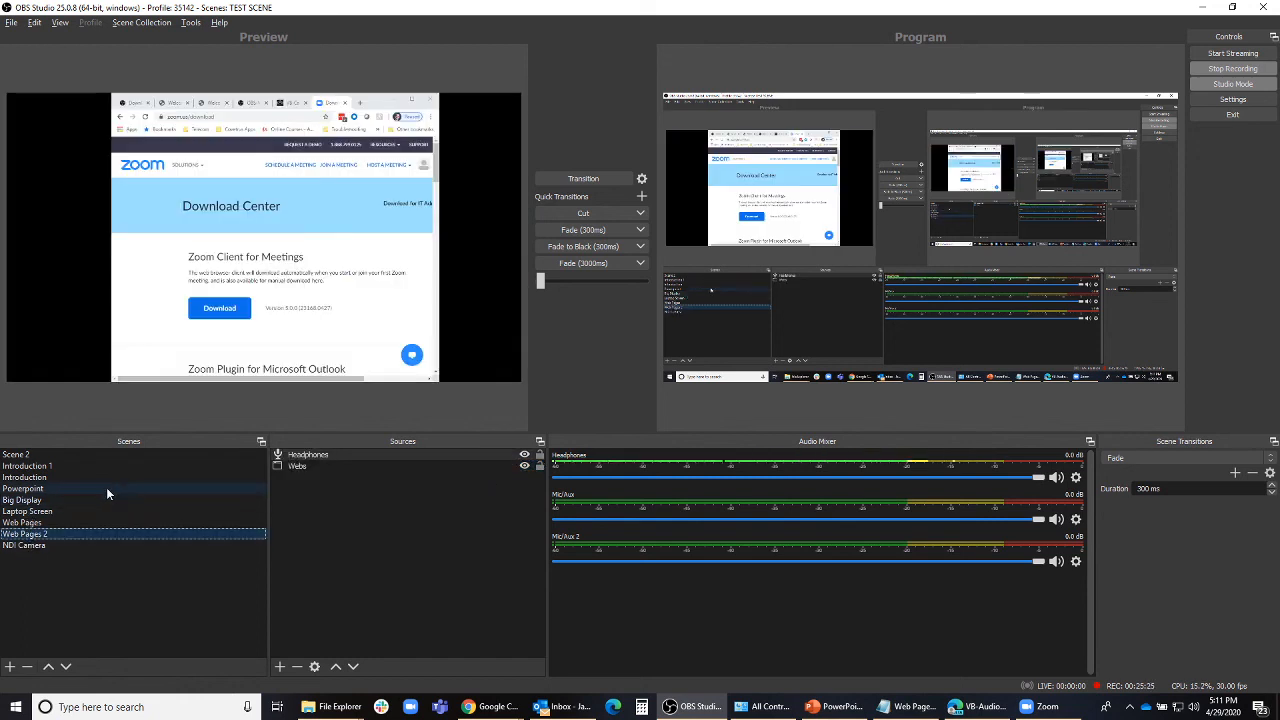
click(36, 523)
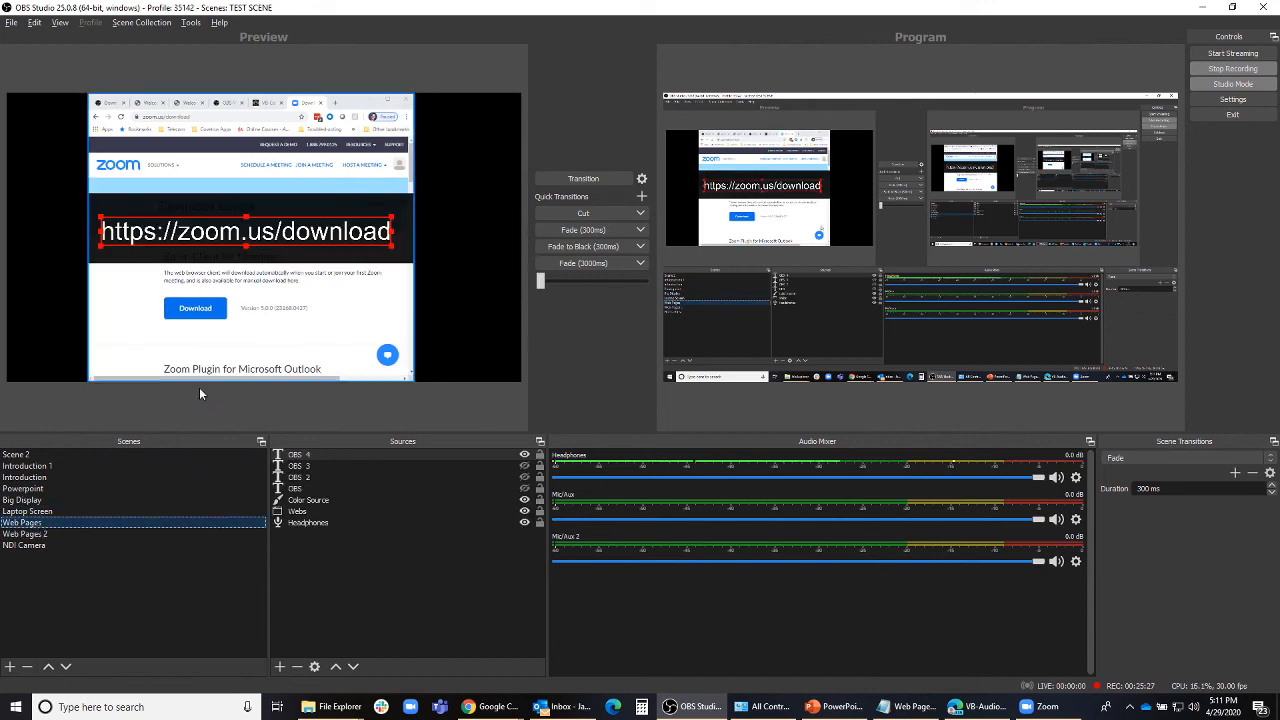
click(32, 488)
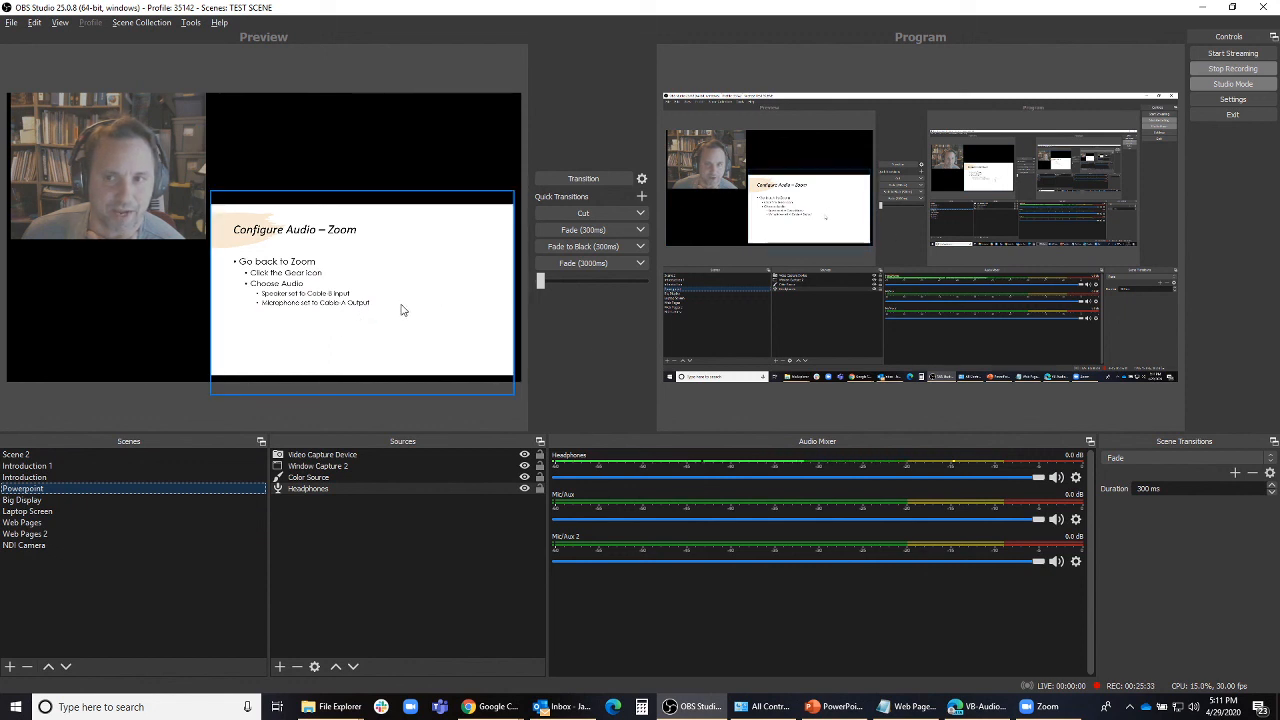
click(29, 456)
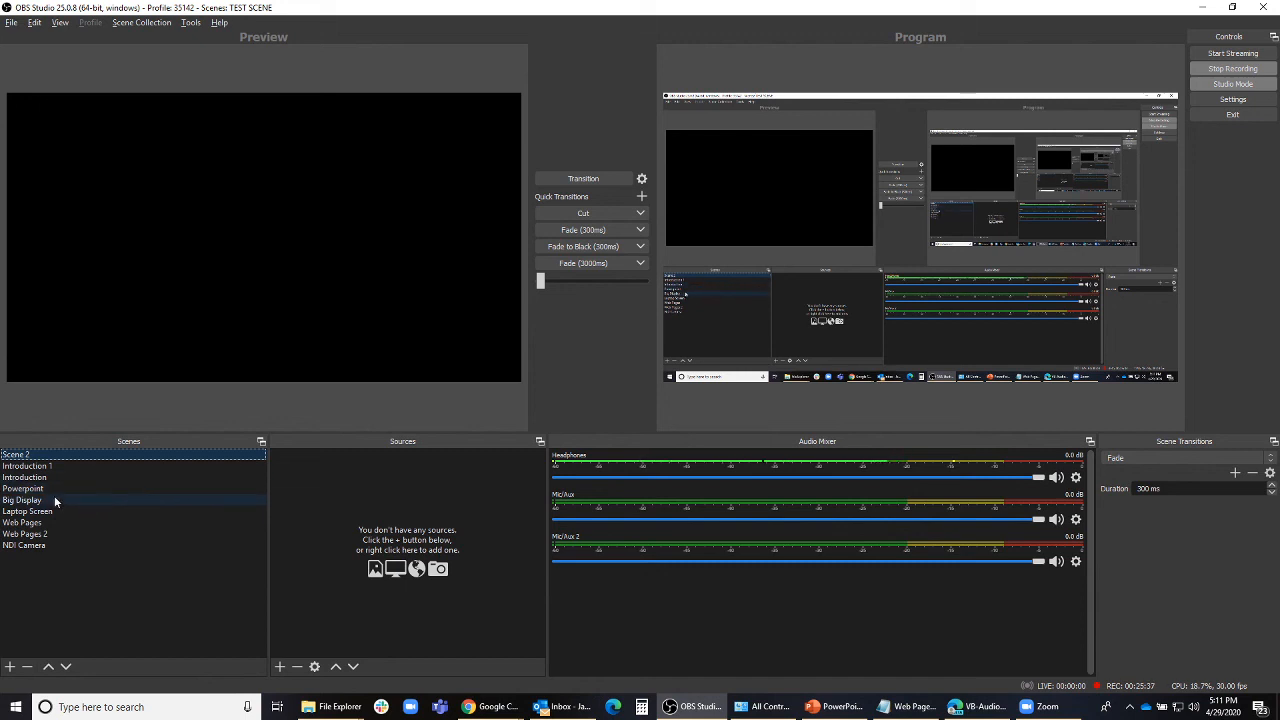
click(55, 499)
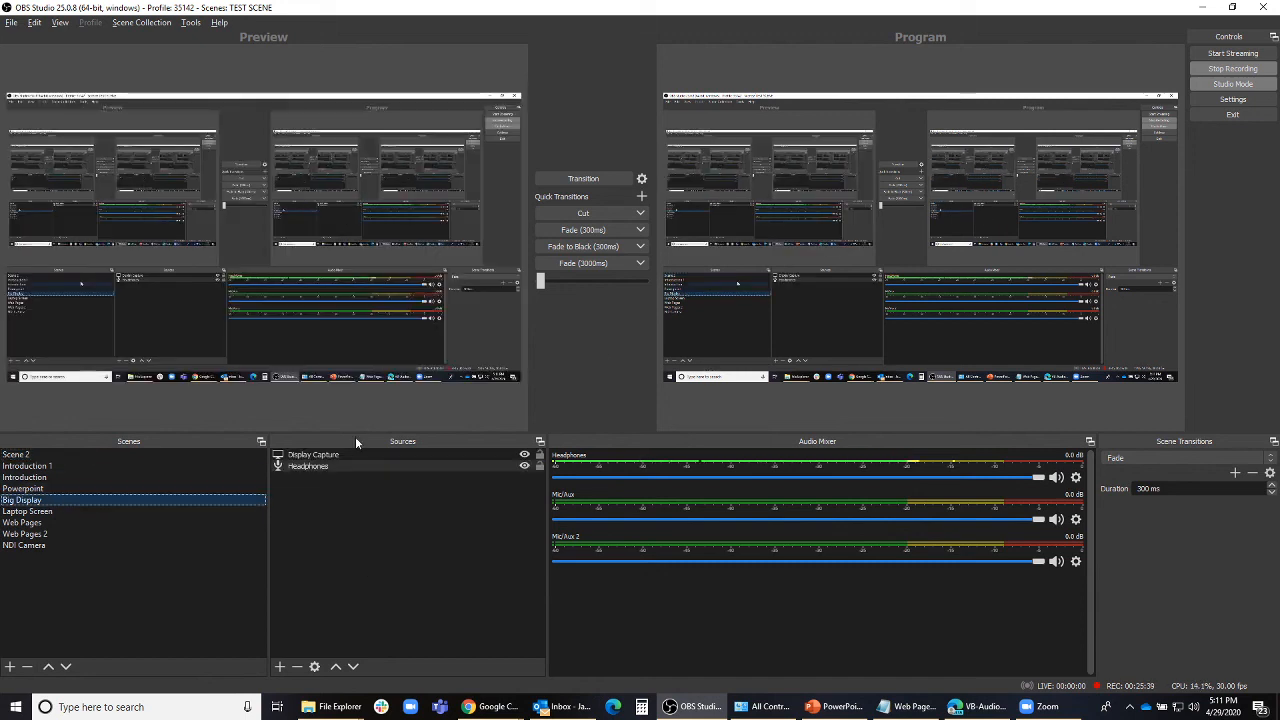
- Load the Introduction 1 scene into the preview and cut it to the program output
click(45, 466)
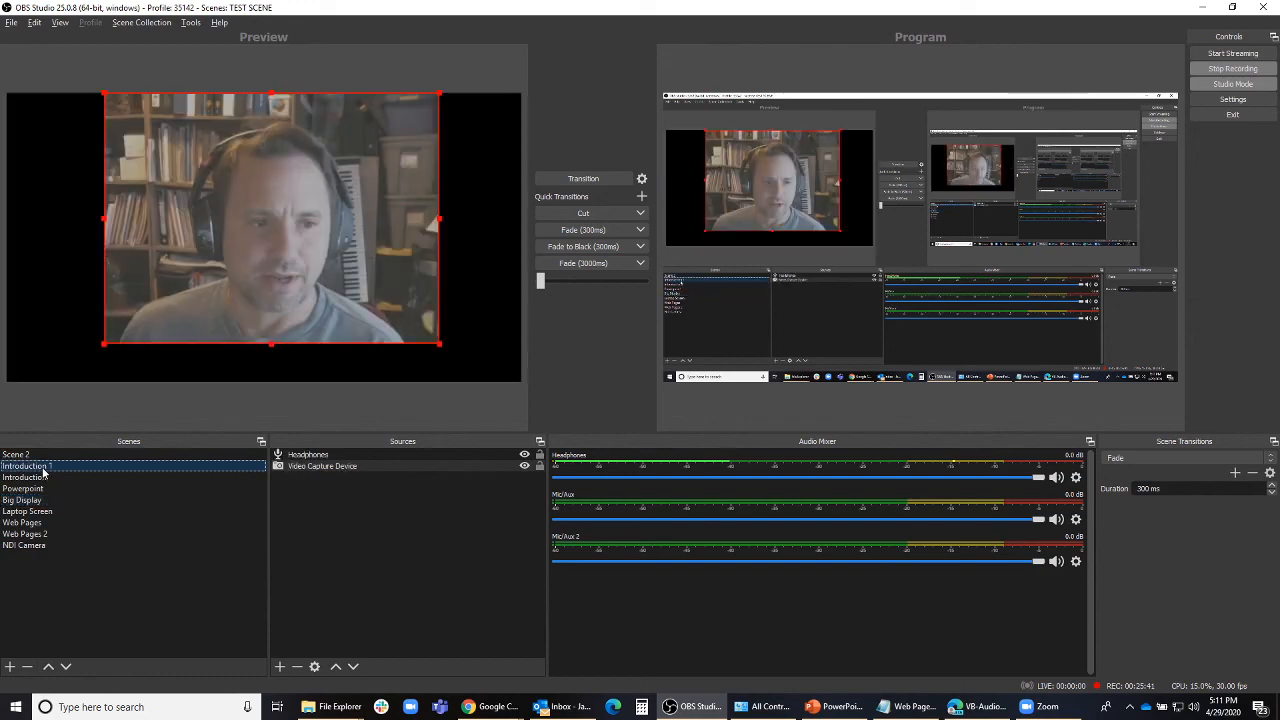
click(595, 215)
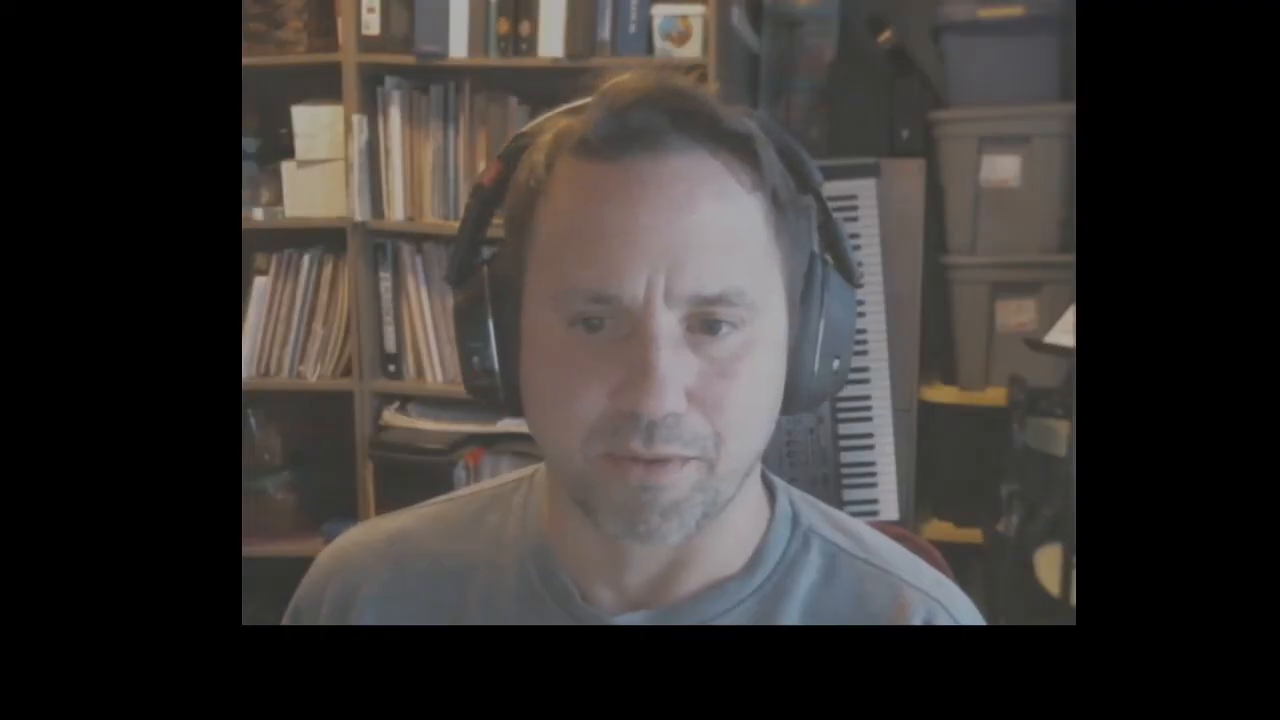